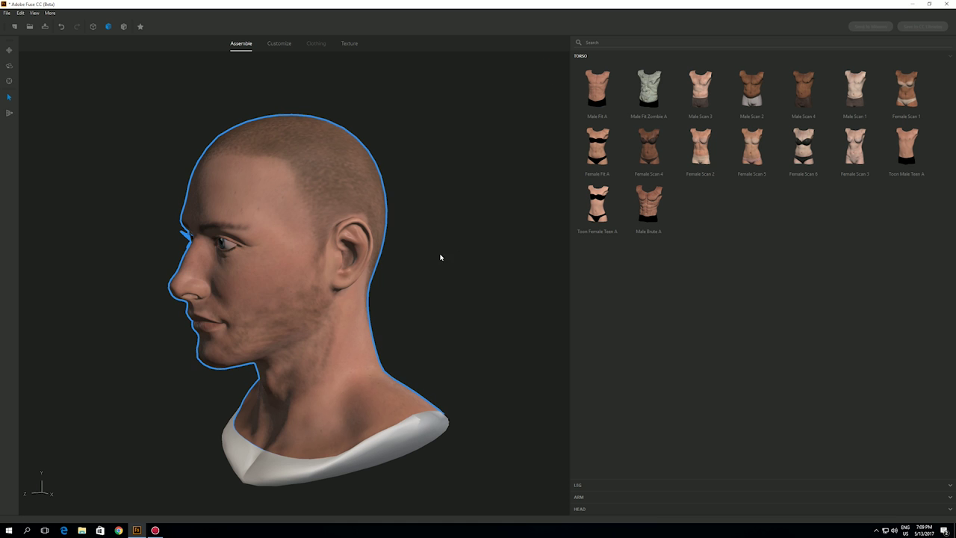
Step: Orbit the bald male head to view it from different sides
drag(449, 322, 506, 295)
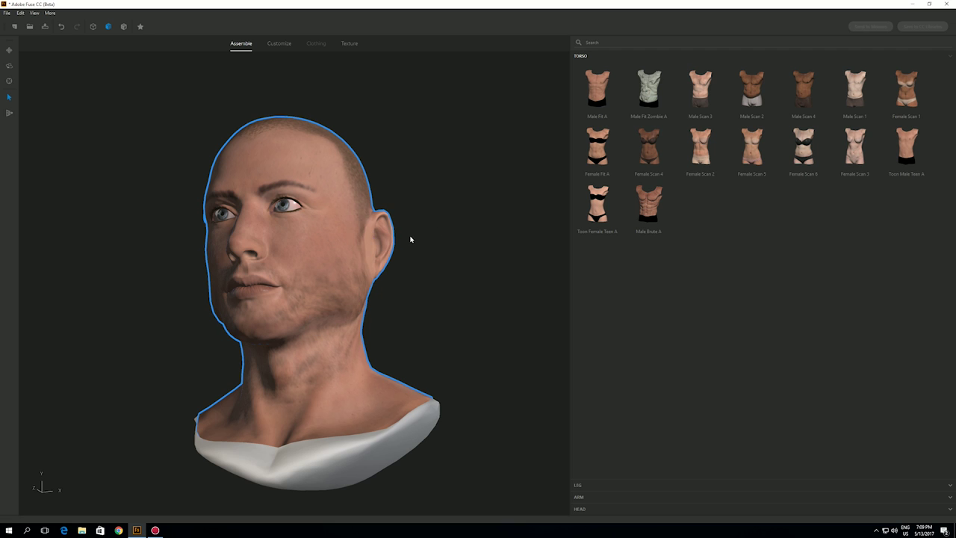
drag(506, 329, 440, 340)
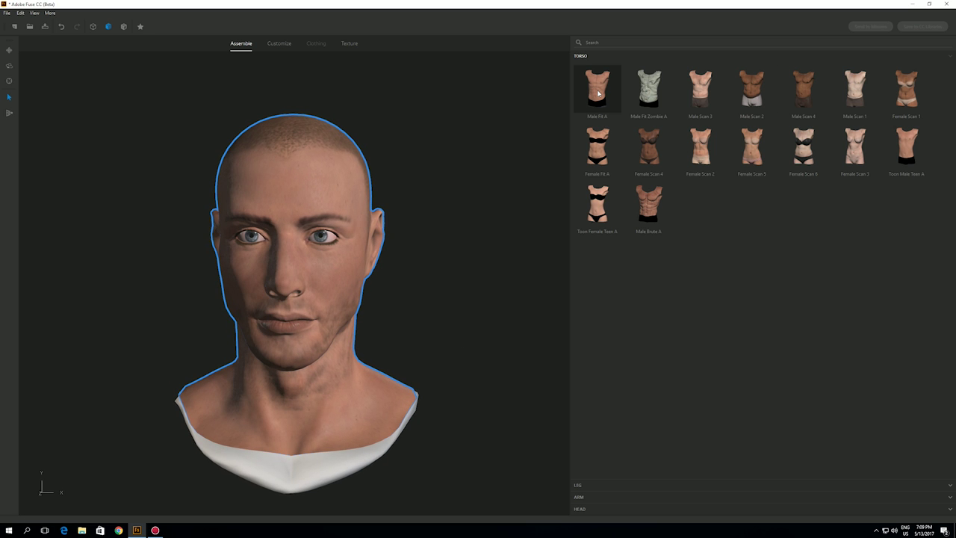
Step: Attach the Male Fit A torso, legs and arms, then raise Bicep Small/Big to 58
click(598, 93)
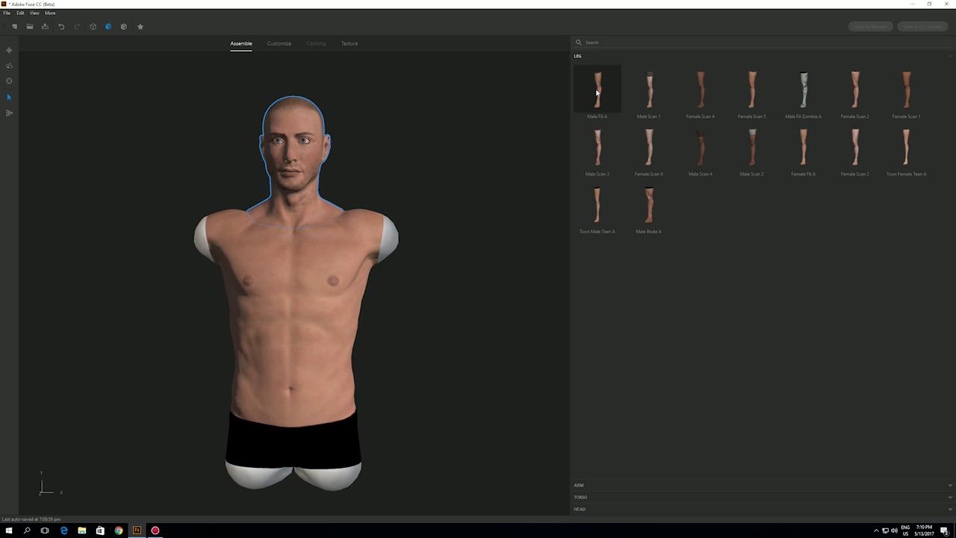
click(597, 92)
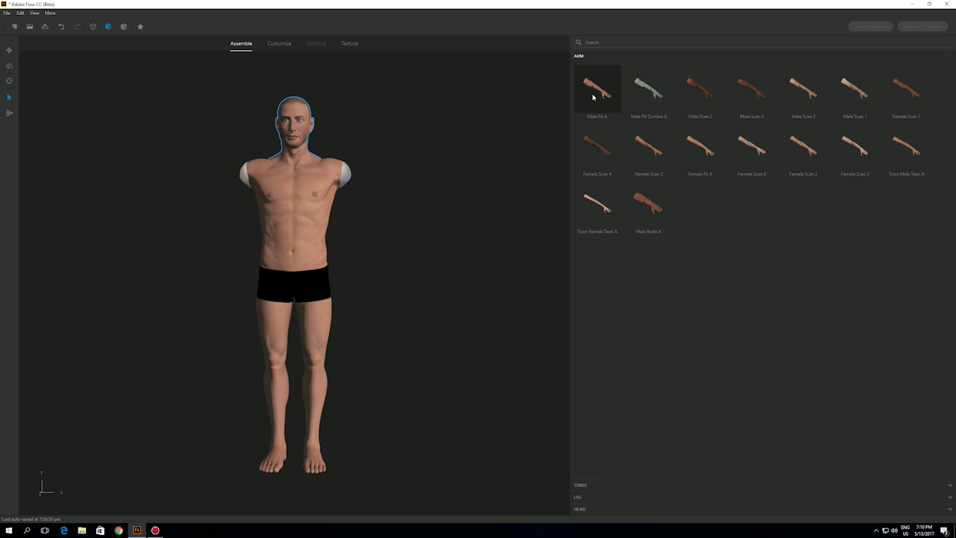
click(595, 94)
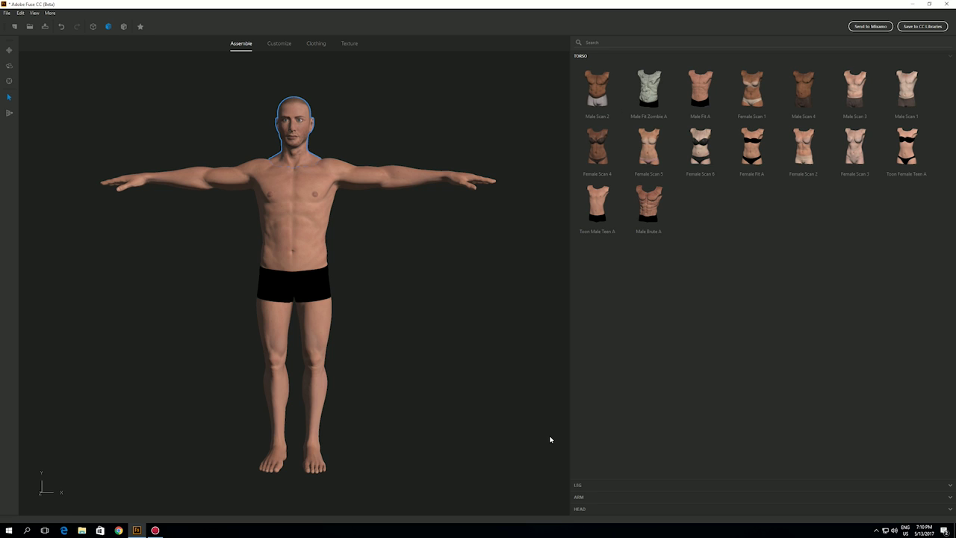
click(279, 45)
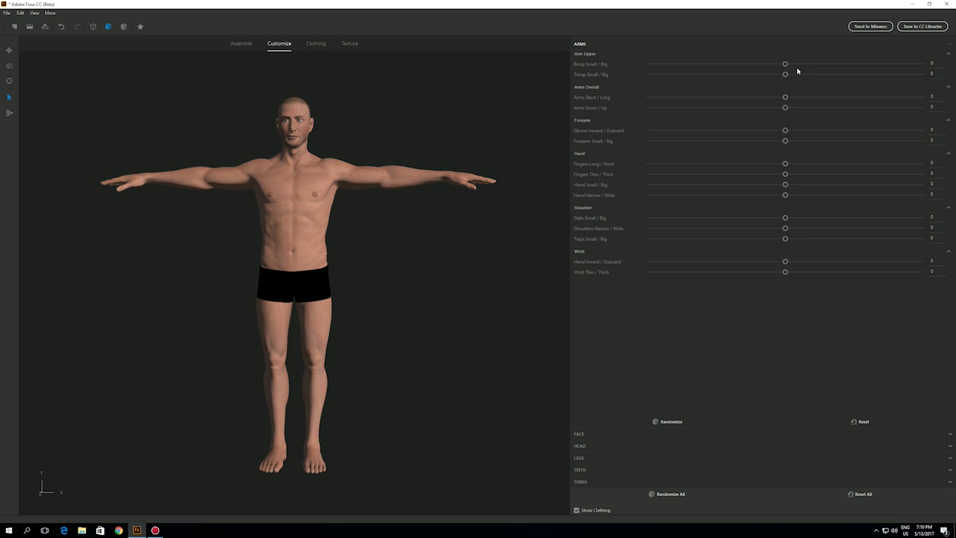
drag(783, 66, 869, 70)
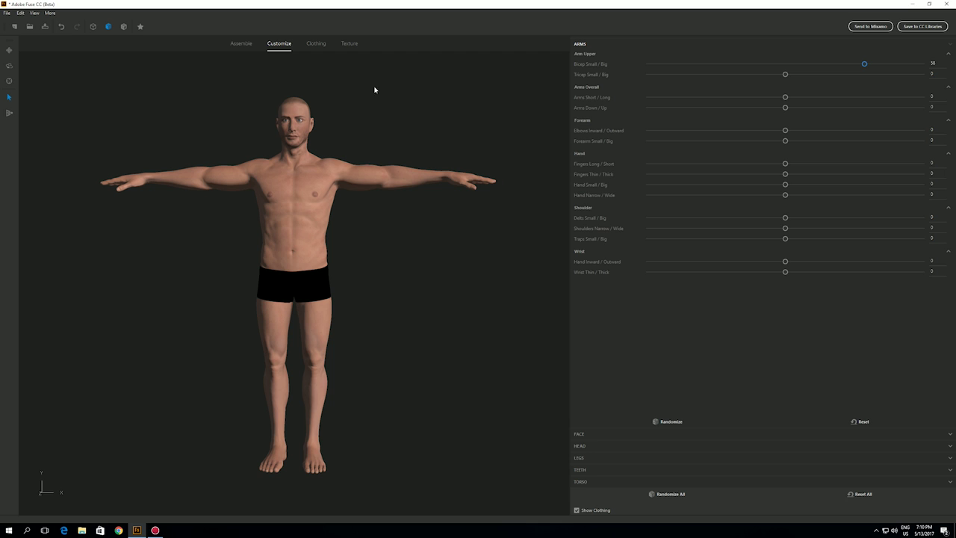
Step: Dress the character in the Trench Coat, Dress Pant trousers and Oxfords shoes
click(317, 44)
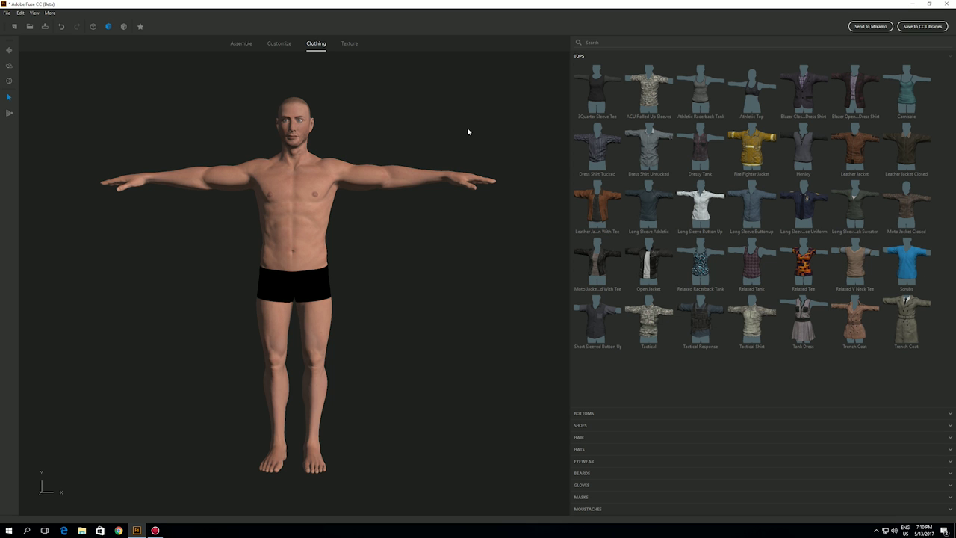
click(907, 331)
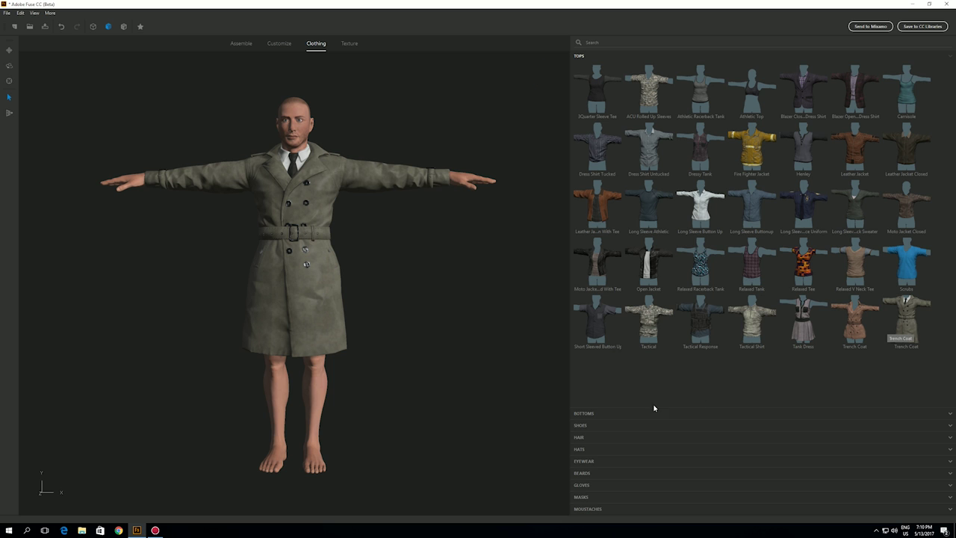
click(583, 415)
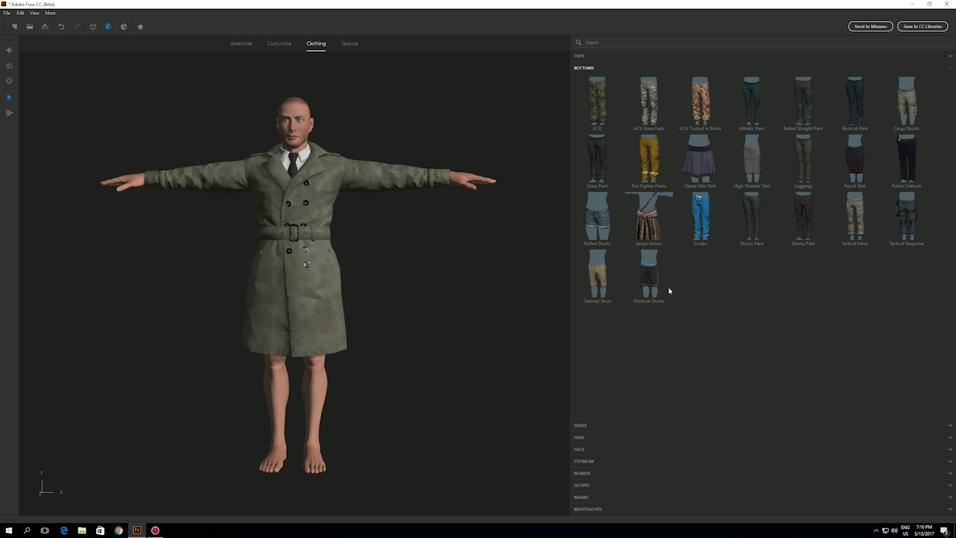
click(602, 158)
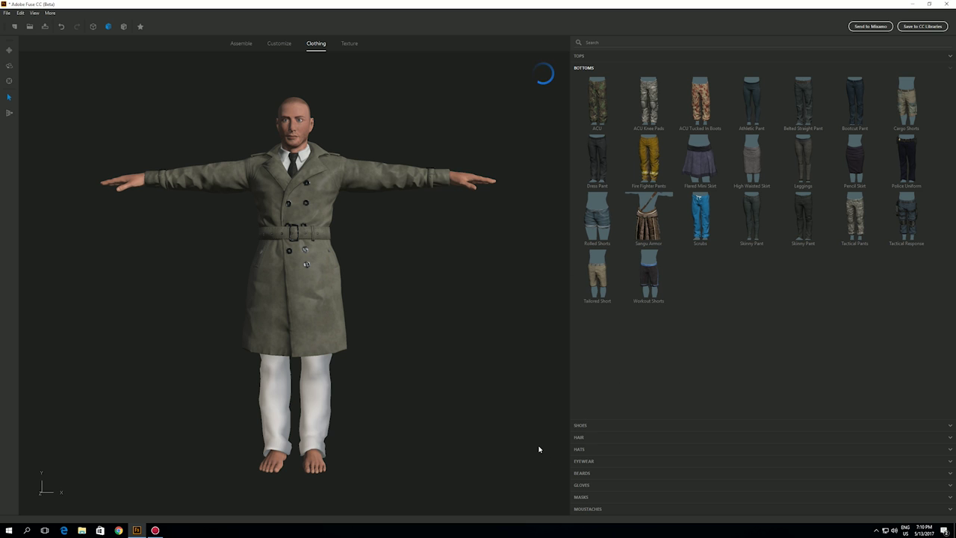
click(584, 428)
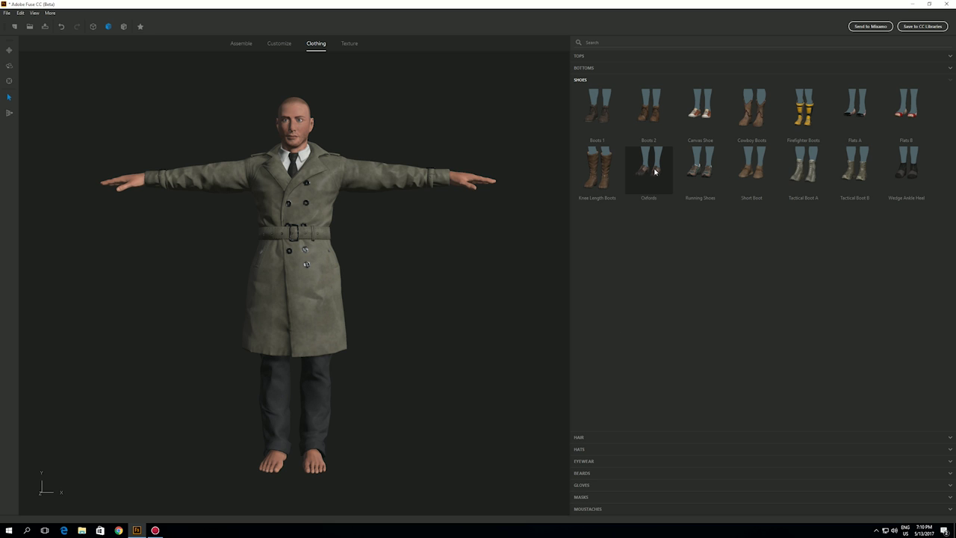
click(654, 171)
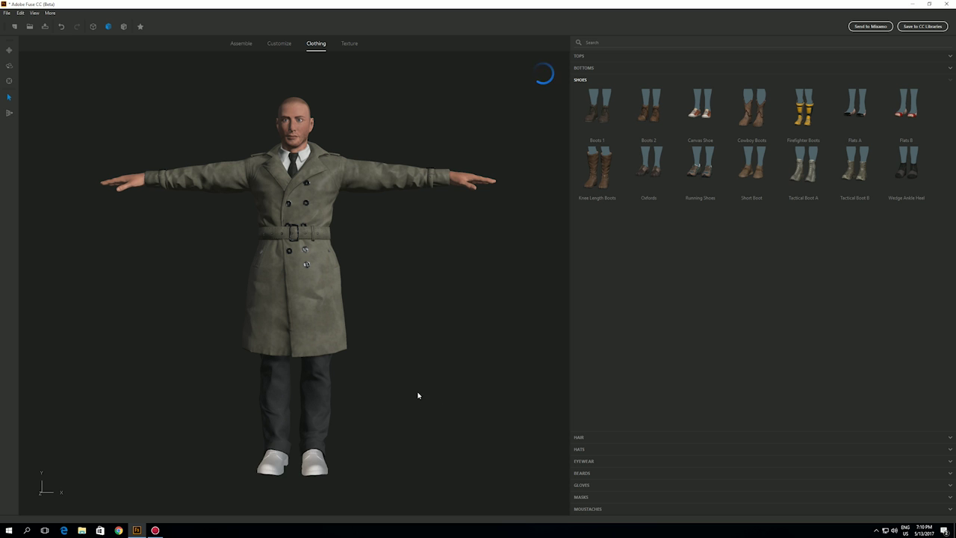
drag(431, 405, 414, 322)
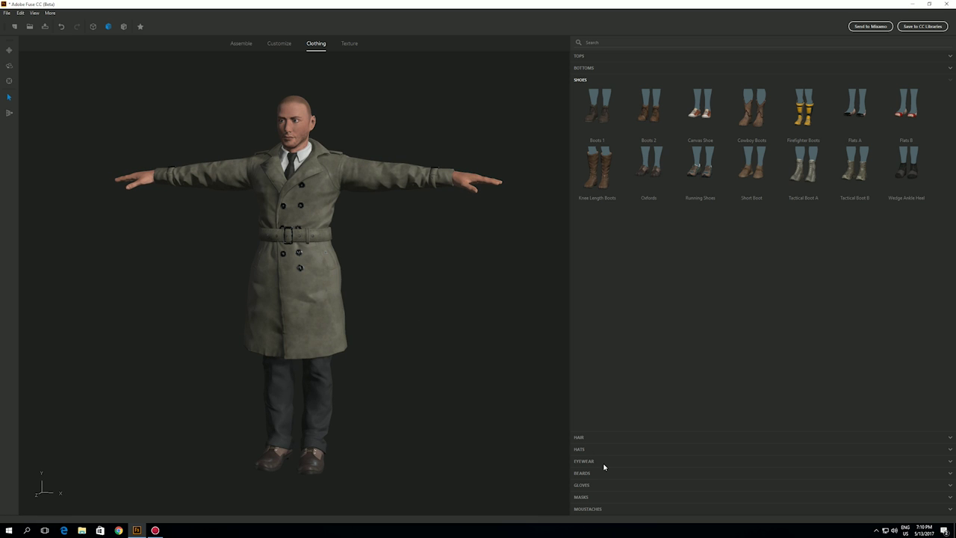
Step: Give the character short swept hair and the Trilby hat
click(581, 443)
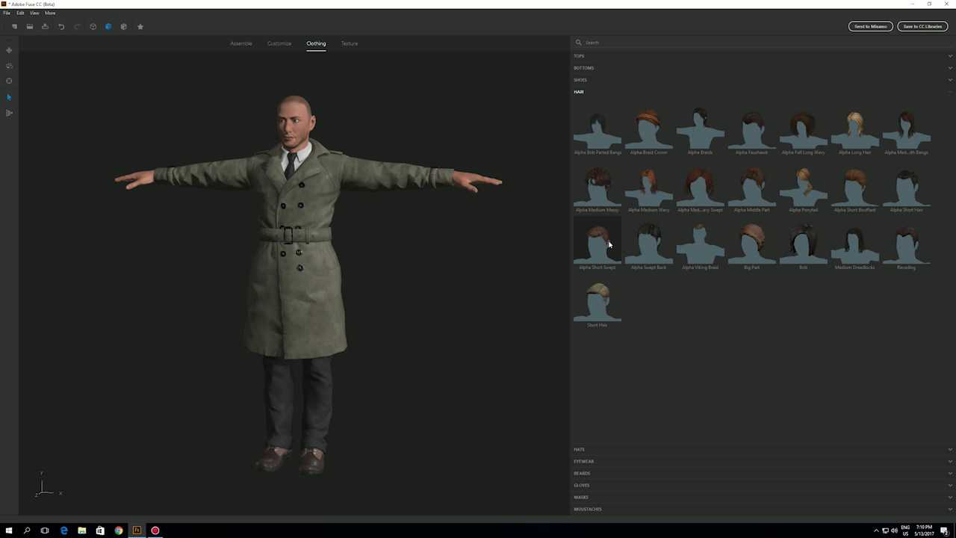
drag(481, 256, 434, 256)
click(584, 451)
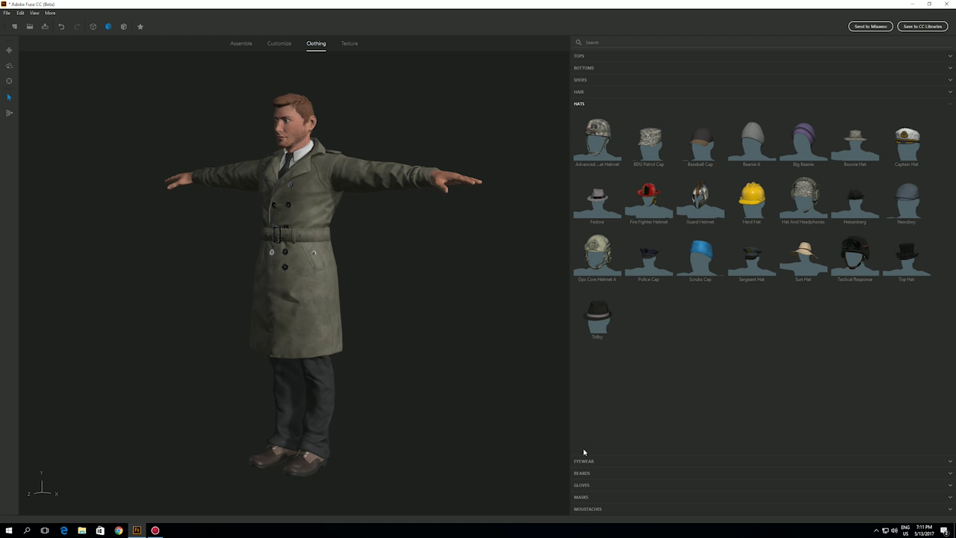
click(597, 322)
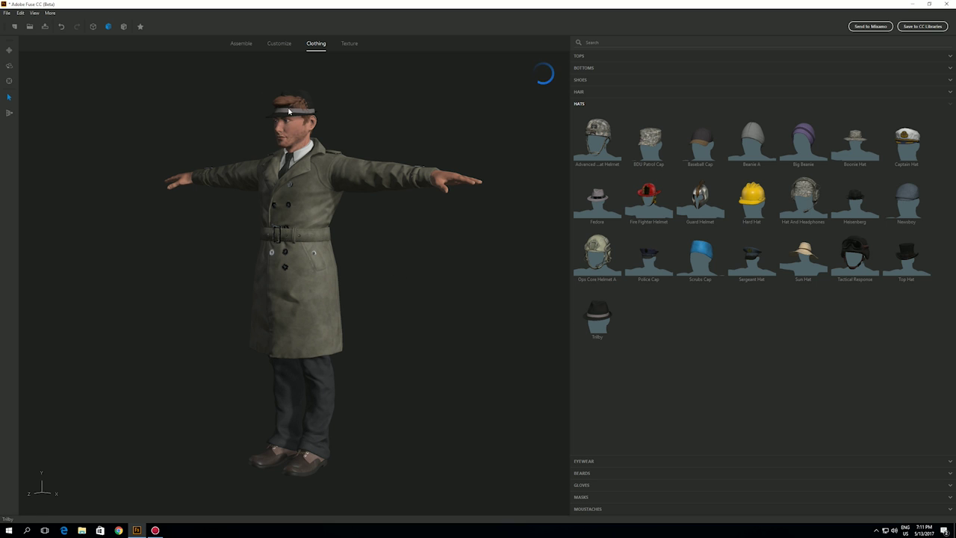
drag(411, 239, 437, 313)
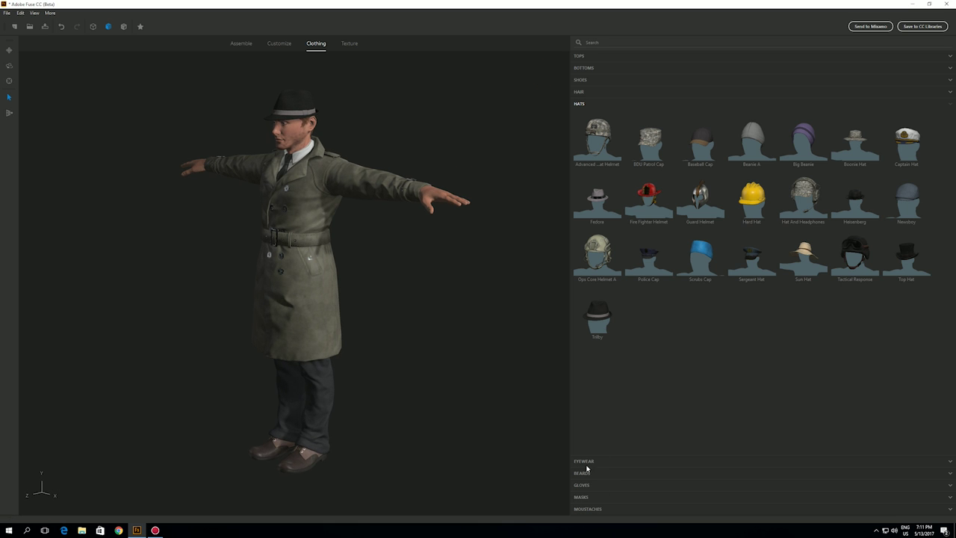
Step: Add eyewear and the Alpha Thick Goatee beard, checking the face from several angles
click(585, 464)
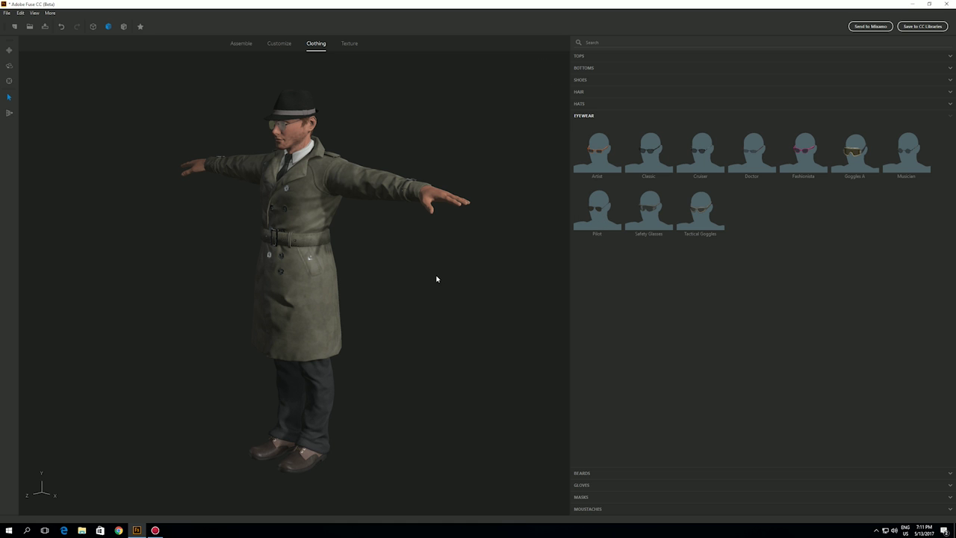
drag(436, 278, 428, 312)
click(582, 473)
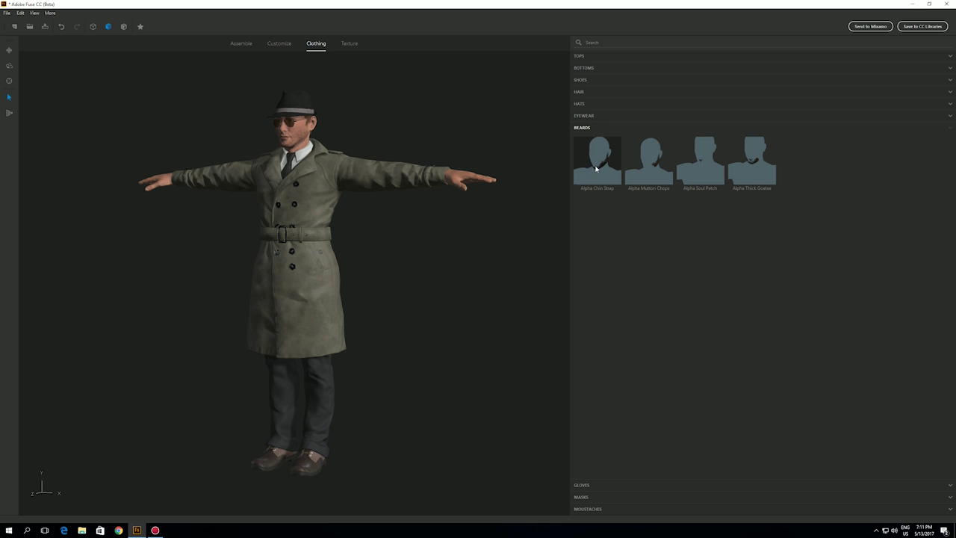
click(753, 177)
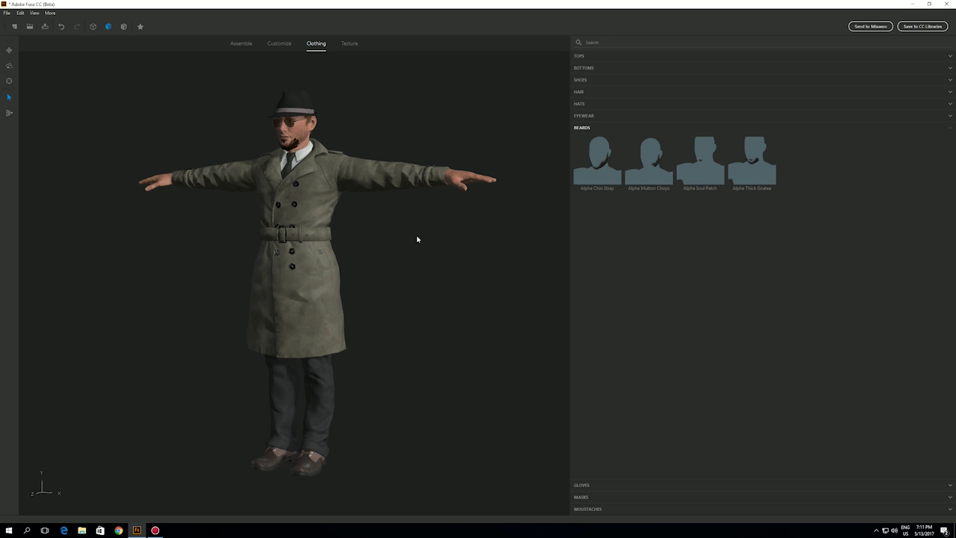
drag(408, 242, 452, 258)
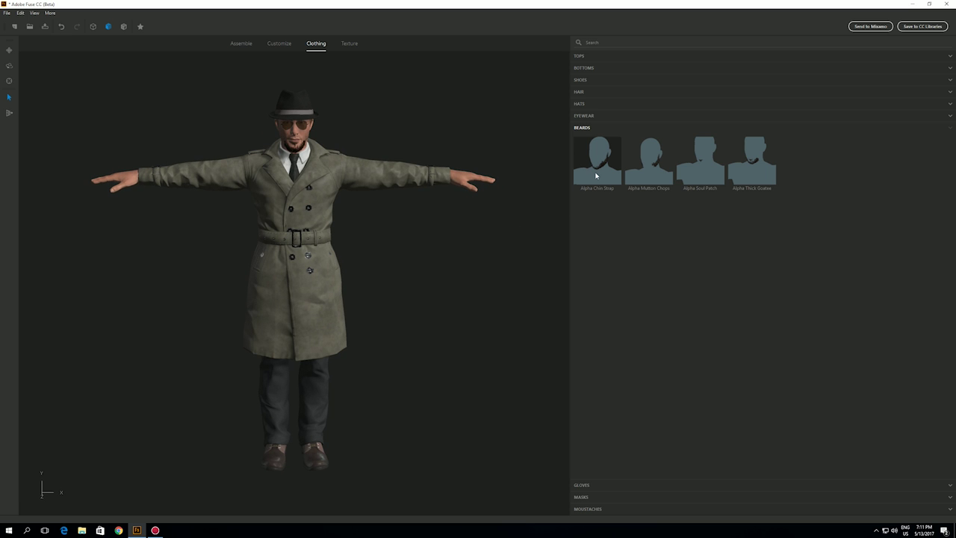
drag(436, 241, 344, 273)
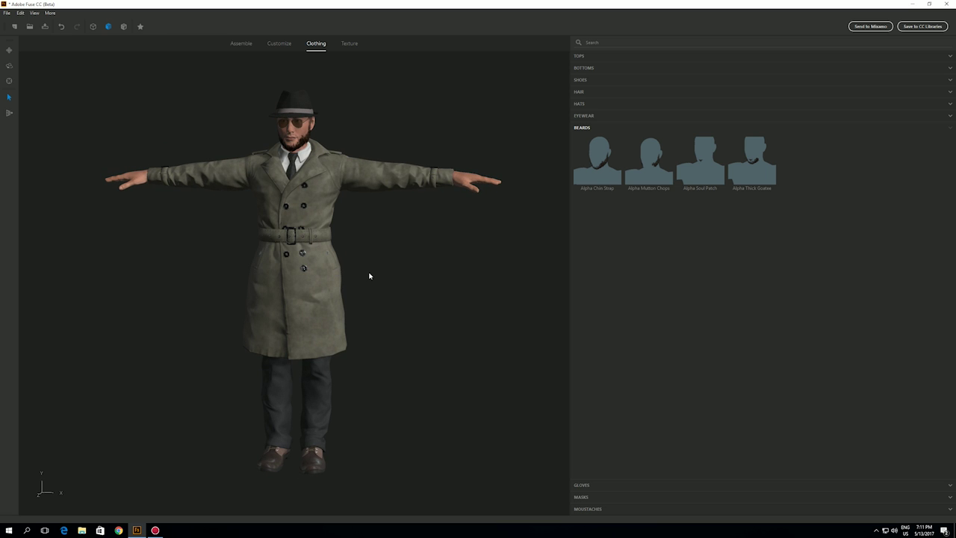
drag(433, 283, 369, 275)
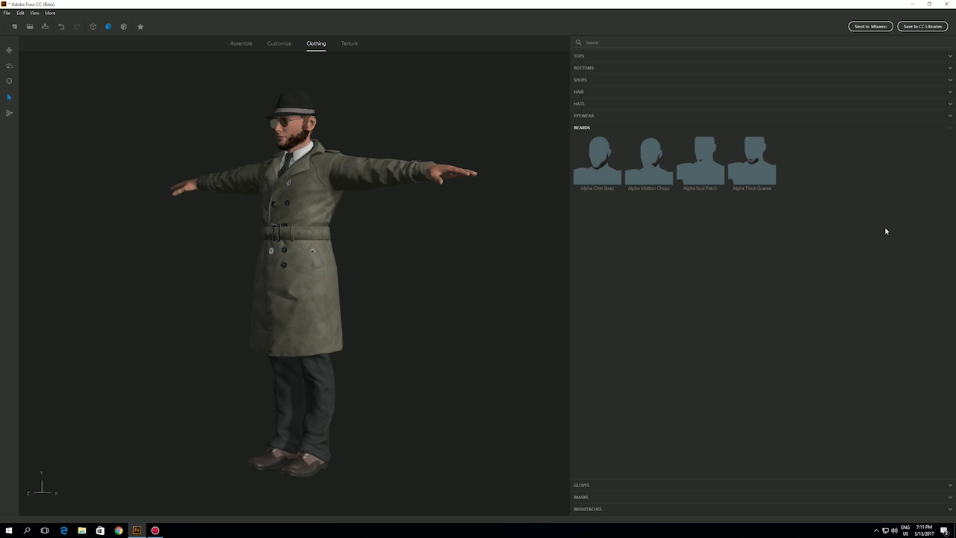
Step: Send the character to Mixamo, renaming it Tutorial_Model before saving the upload
click(871, 27)
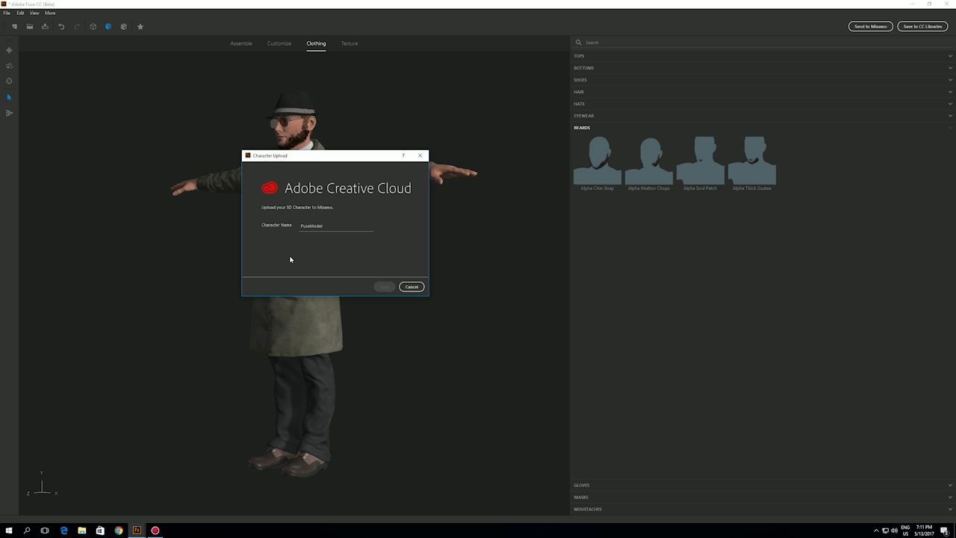
key(ctrl+a)
text(Tu)
click(384, 287)
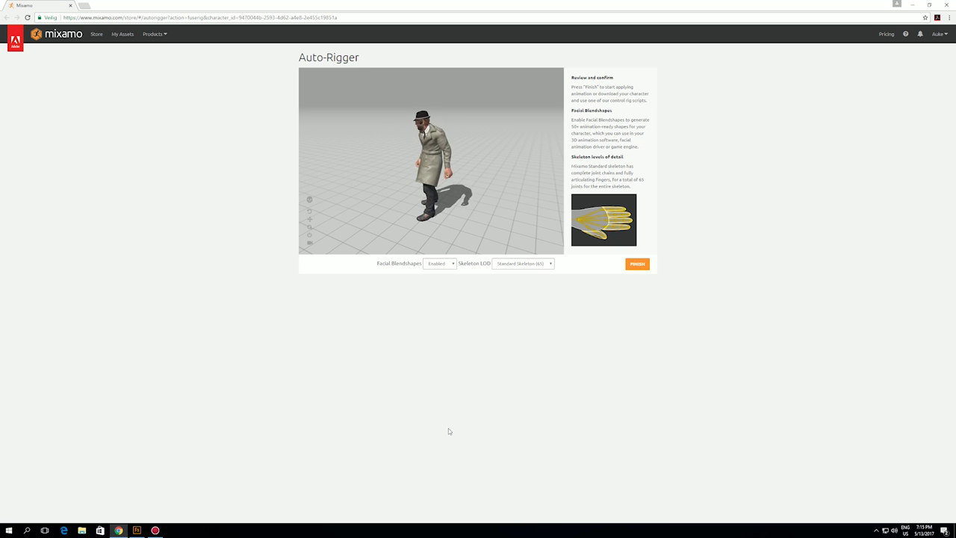
Step: Check the rigged trench-coat character in the Auto-Rigger preview and finish rigging
mouse_move(478, 225)
mouse_down()
mouse_move(513, 97)
mouse_move(489, 199)
mouse_move(520, 200)
mouse_move(489, 236)
mouse_move(484, 224)
mouse_move(481, 232)
mouse_up()
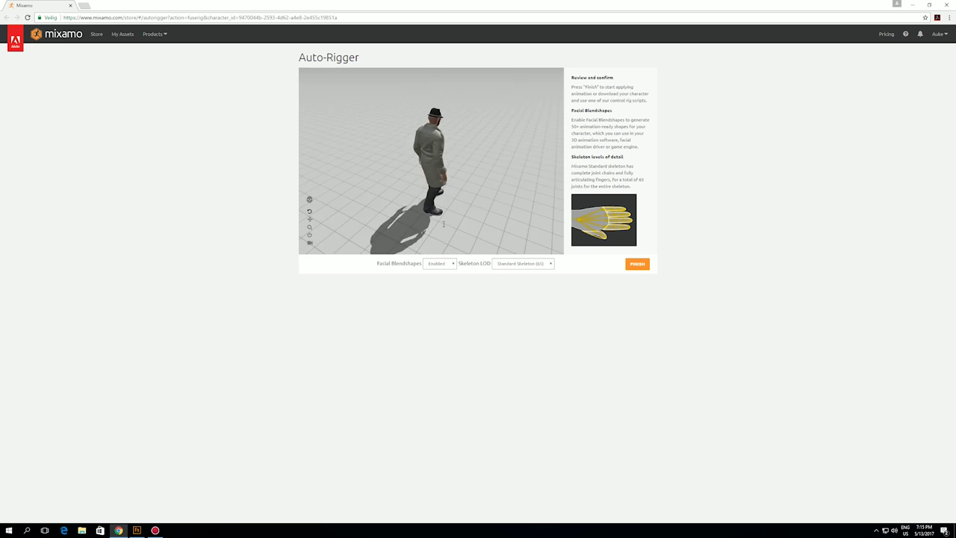
mouse_move(490, 239)
mouse_down()
mouse_move(490, 195)
mouse_move(499, 236)
mouse_up()
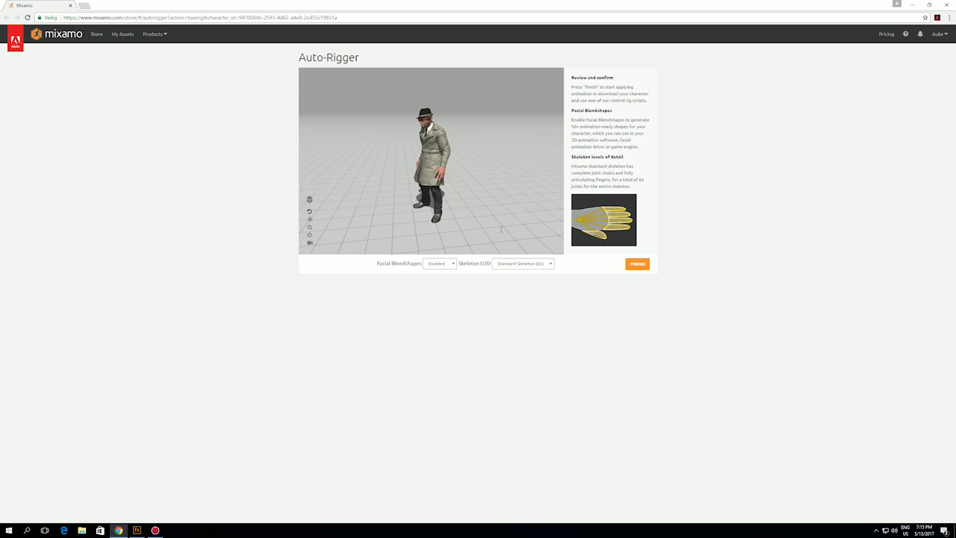
click(638, 265)
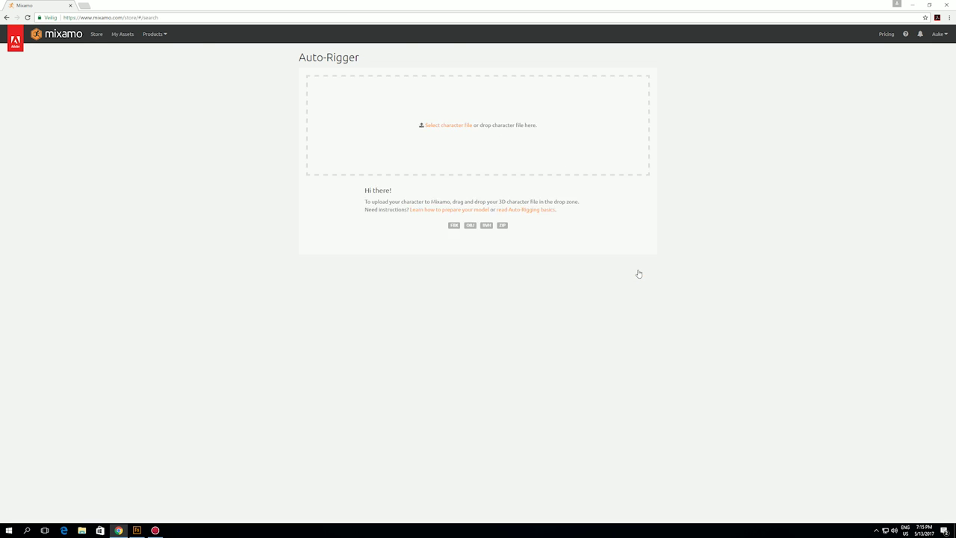
Step: Search the animations for 'gangnam' and add Gangnam Style to My Assets
click(636, 269)
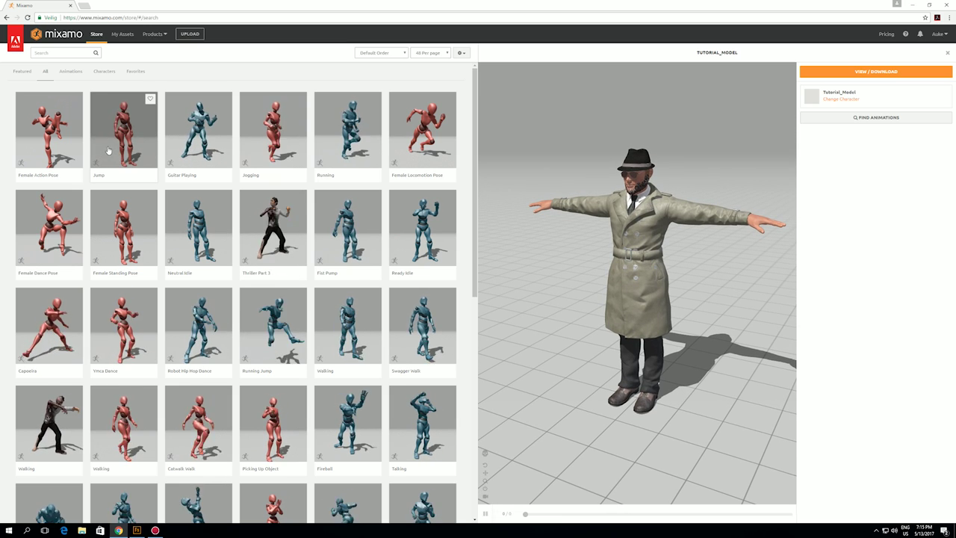
click(264, 239)
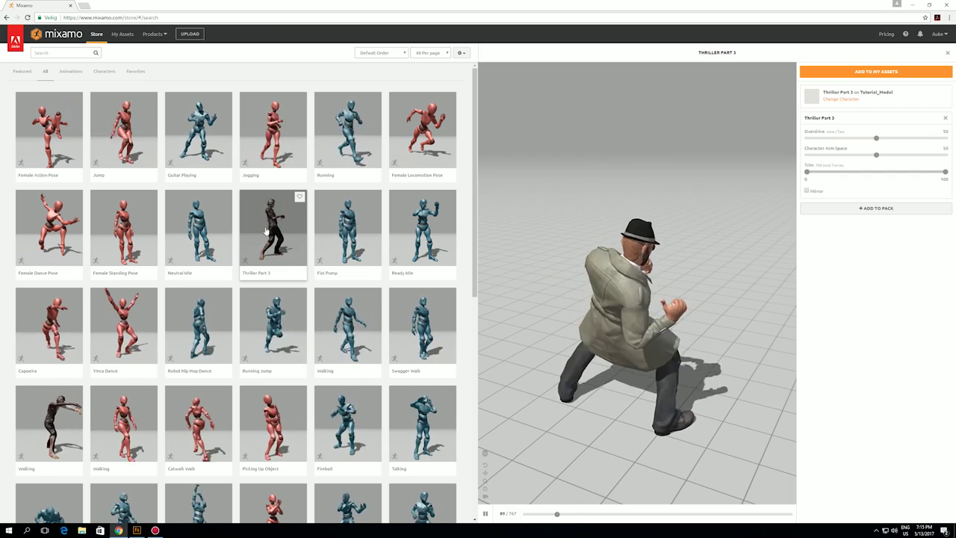
click(76, 53)
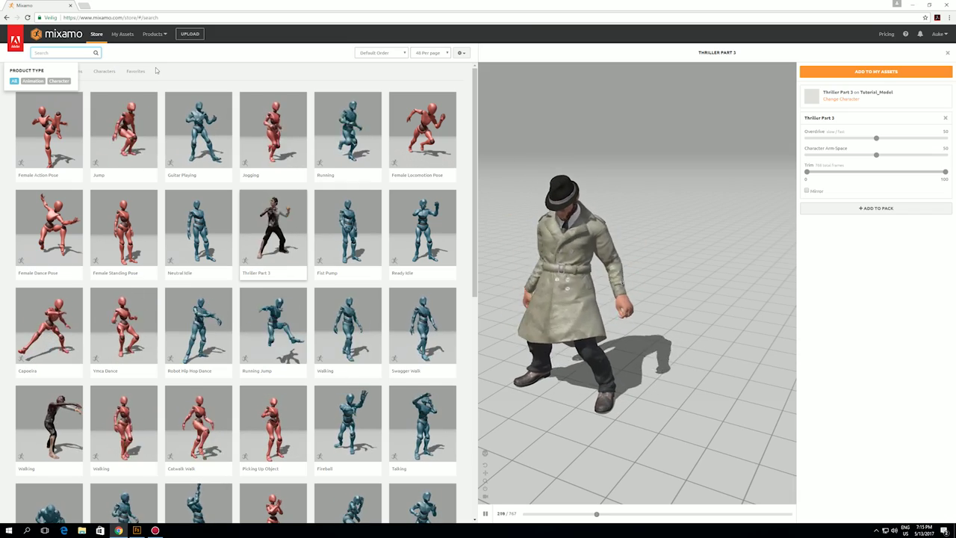
text(gangnam)
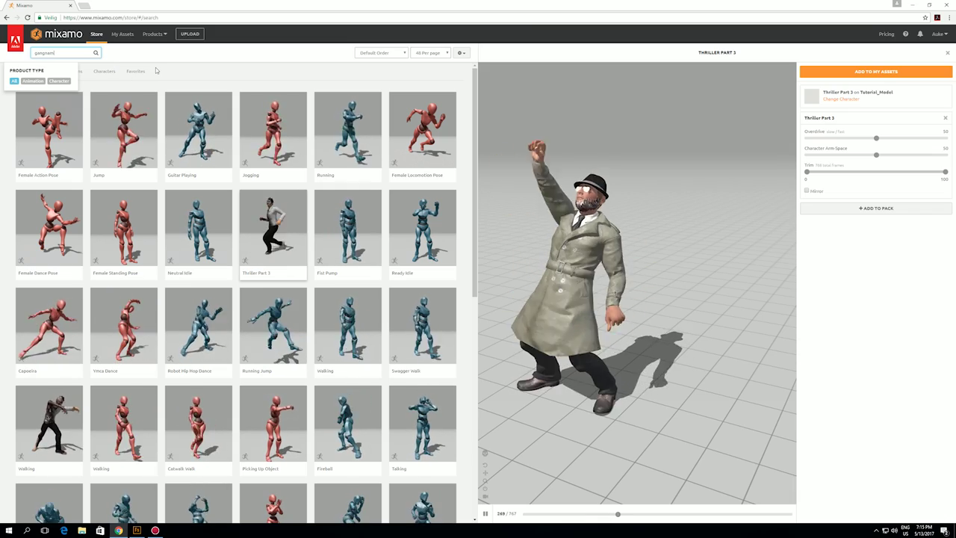
key(Return)
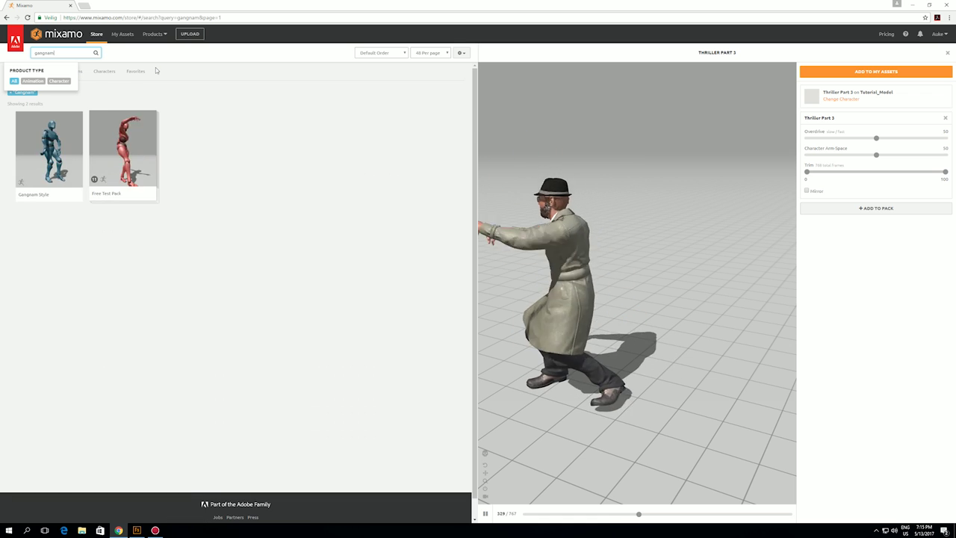
click(41, 147)
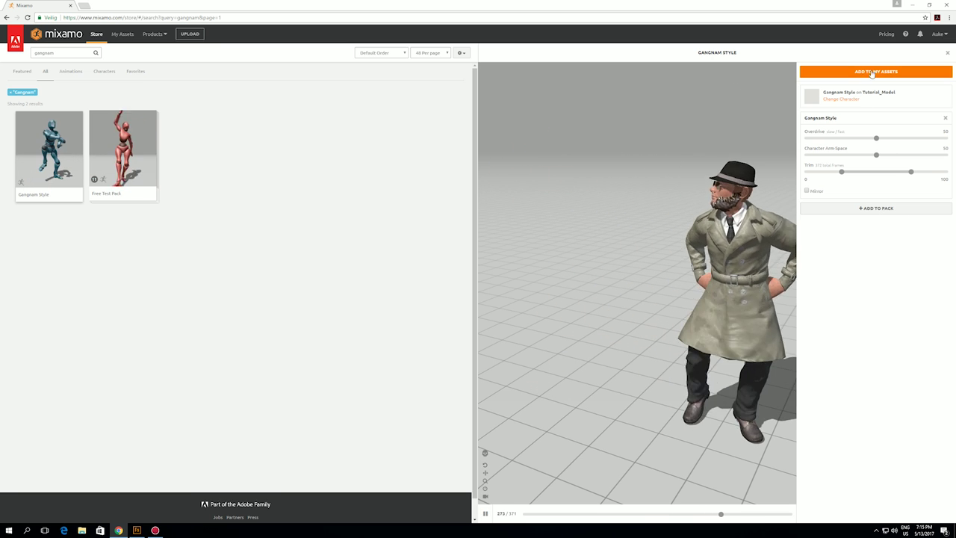
click(895, 75)
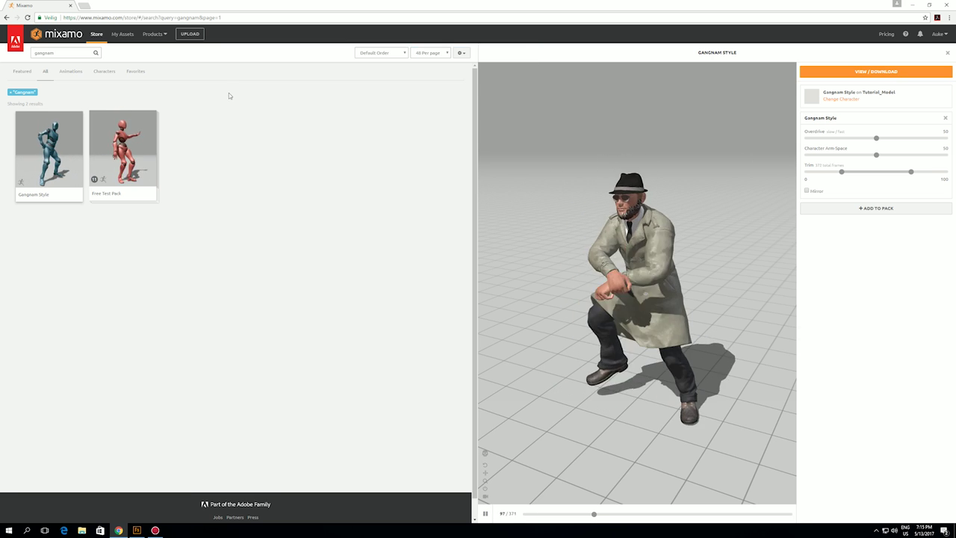
Step: Open the saved Gangnam Style animation from My Animations in the preview panel
click(123, 34)
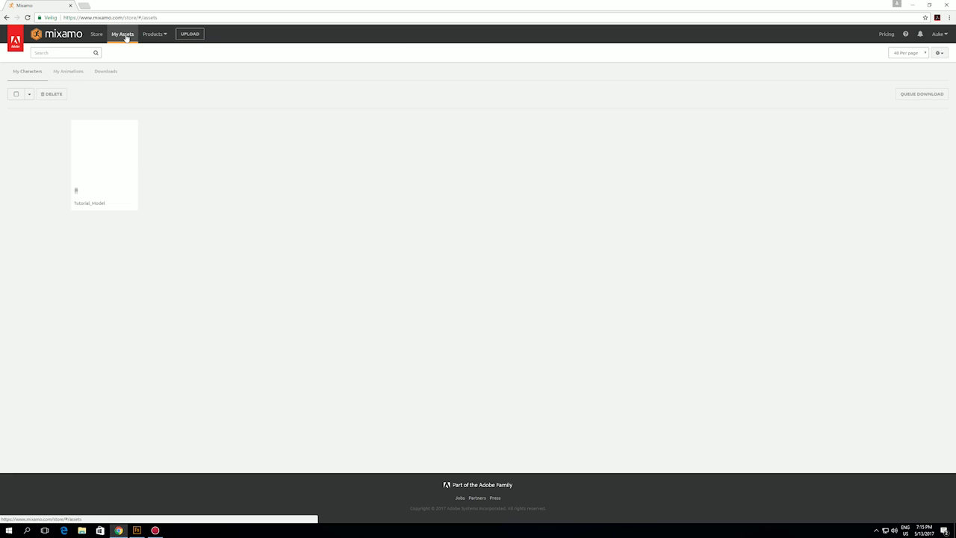
click(70, 72)
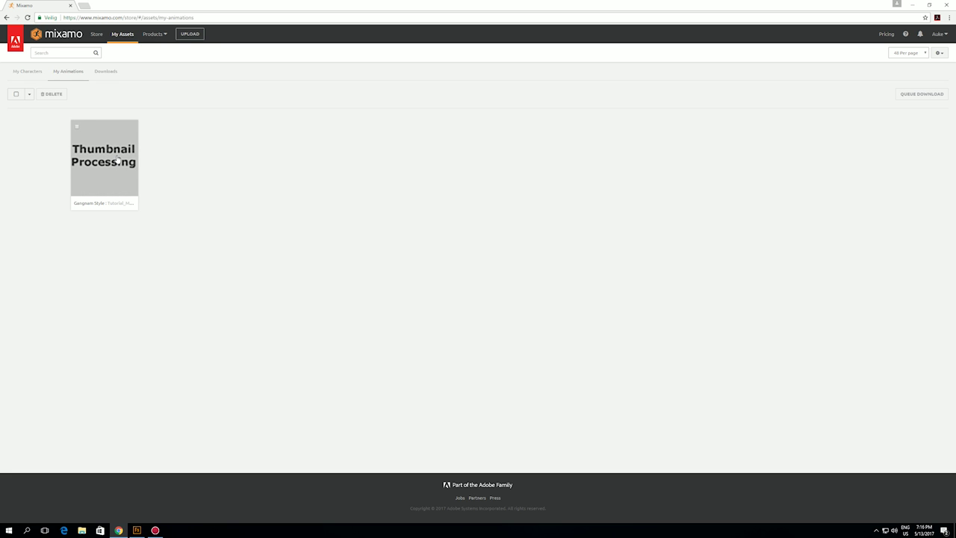
click(117, 155)
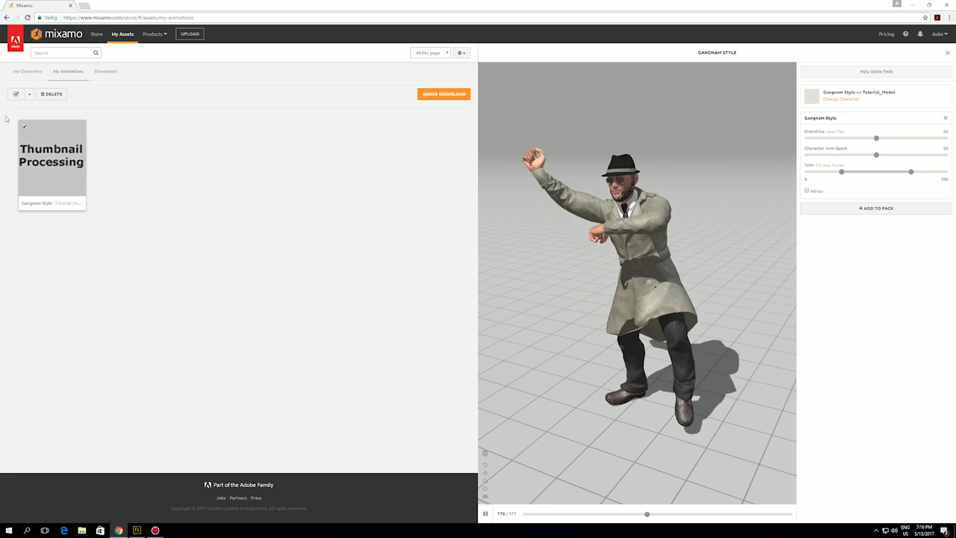
Step: Queue a Collada (.dae) download of Gangnam Style at 30 frames per second
click(447, 95)
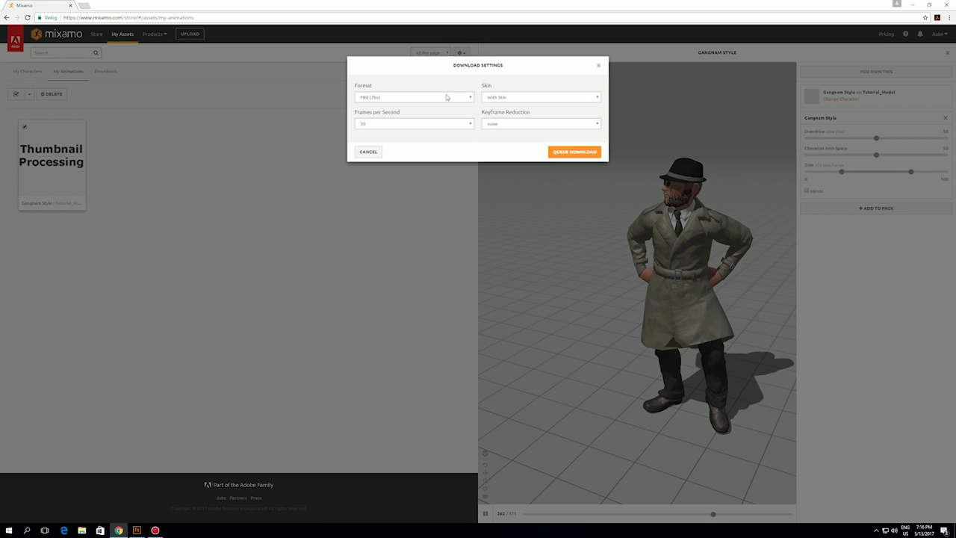
click(387, 103)
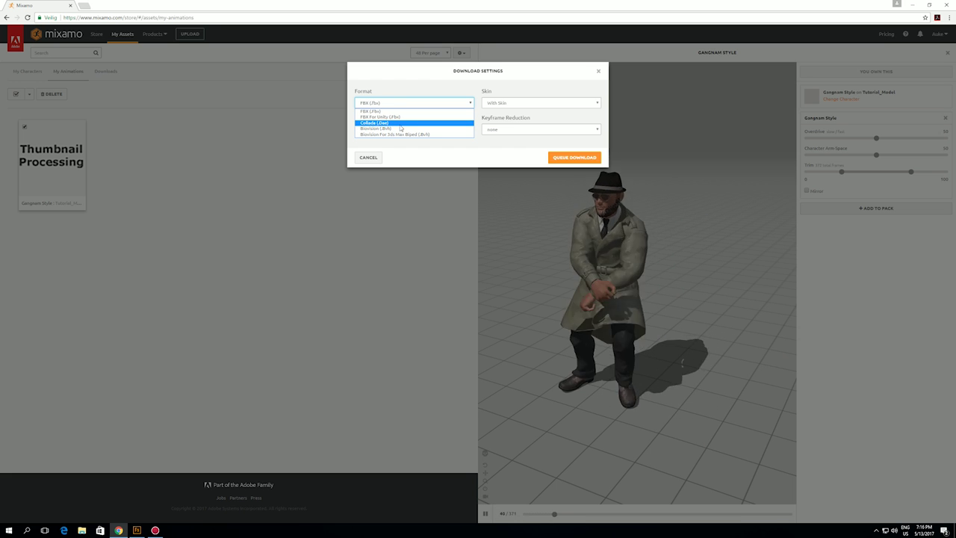
click(384, 123)
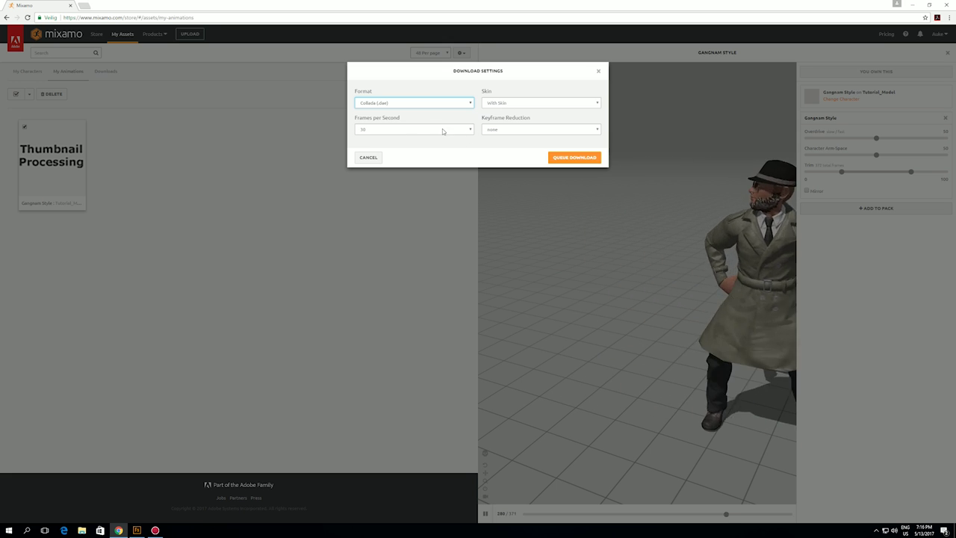
click(471, 130)
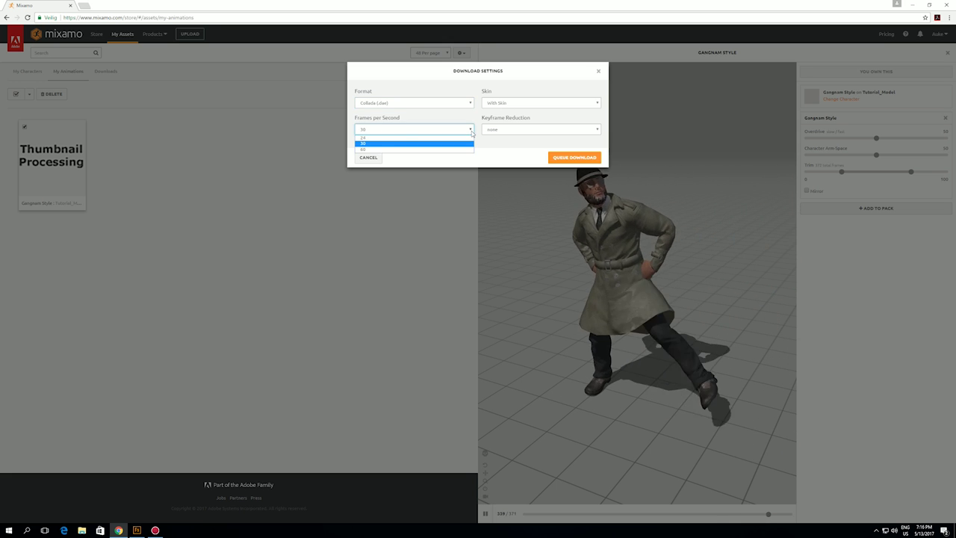
click(377, 143)
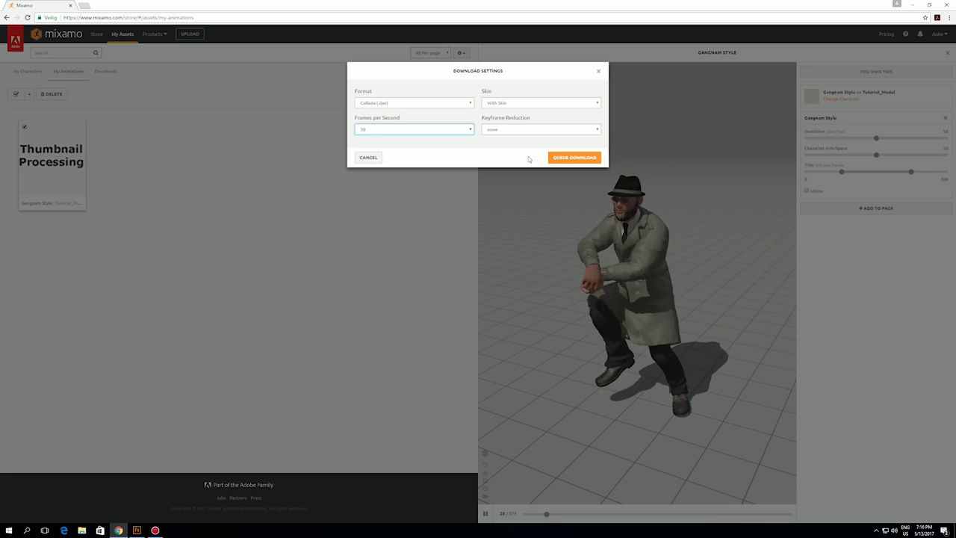
click(567, 158)
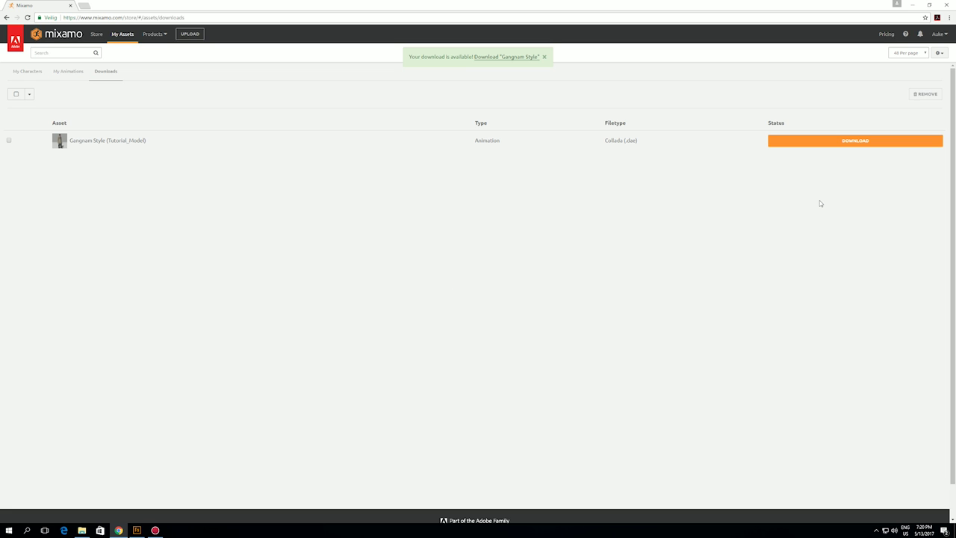
Step: Download the processed Gangnam Style package as gangnam_style.zip
click(856, 142)
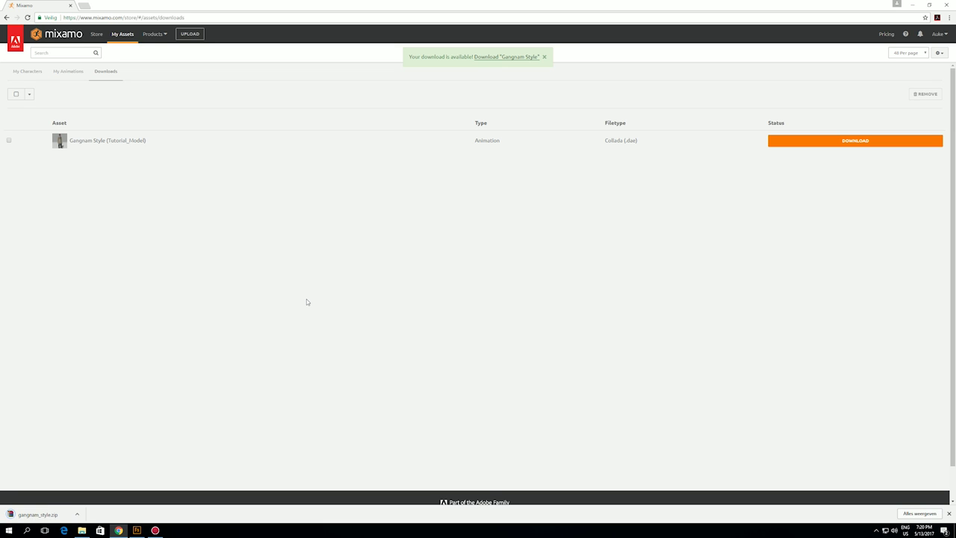
Step: Extract gangnam_style.zip from Downloads into a gangnam_style folder
click(82, 530)
right_click(212, 255)
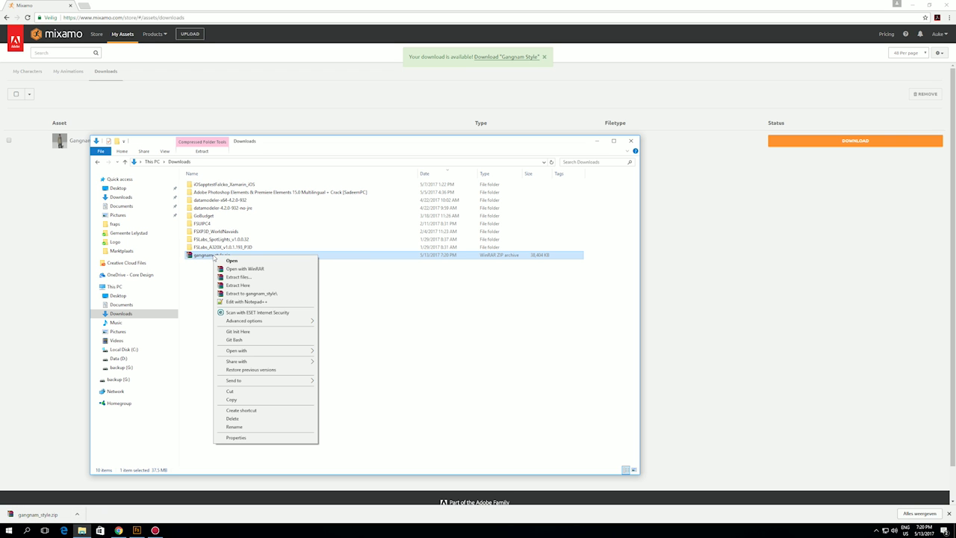
click(255, 293)
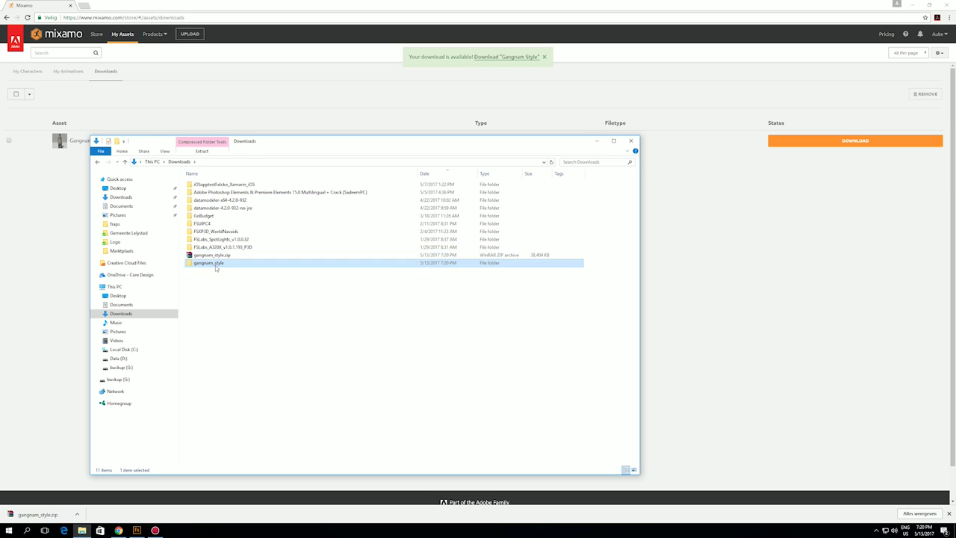
Step: Inspect the extracted folder's gangnam_style.dae file and textures subfolder
double_click(216, 265)
click(248, 199)
double_click(204, 193)
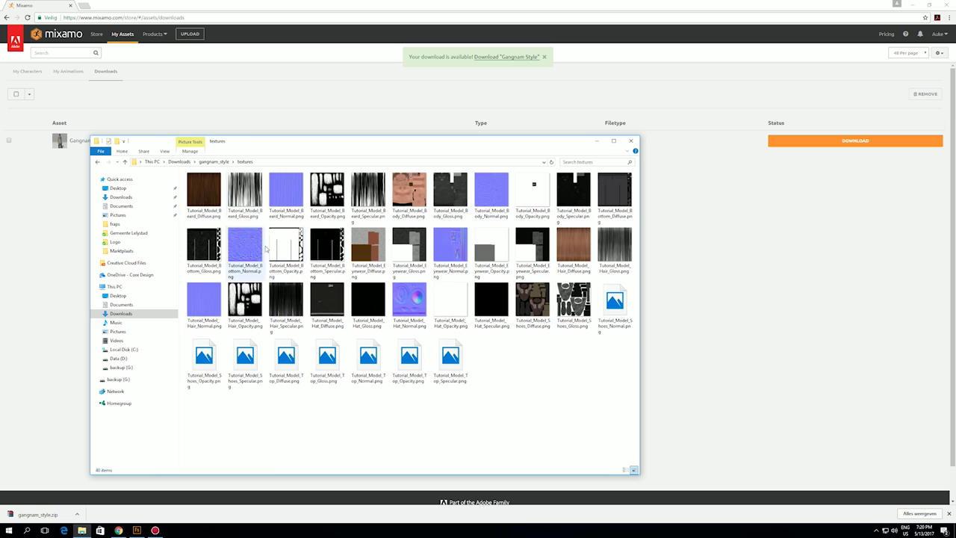
click(98, 161)
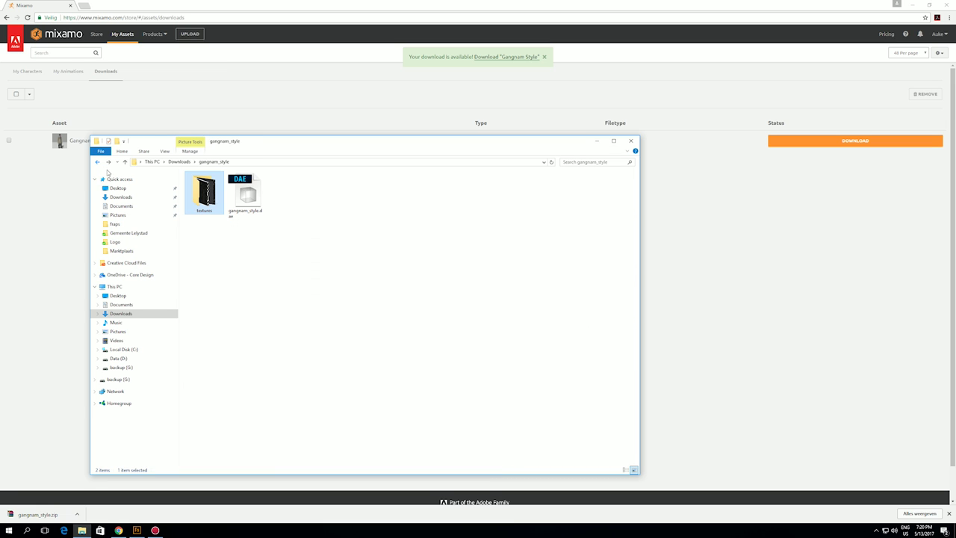
click(334, 351)
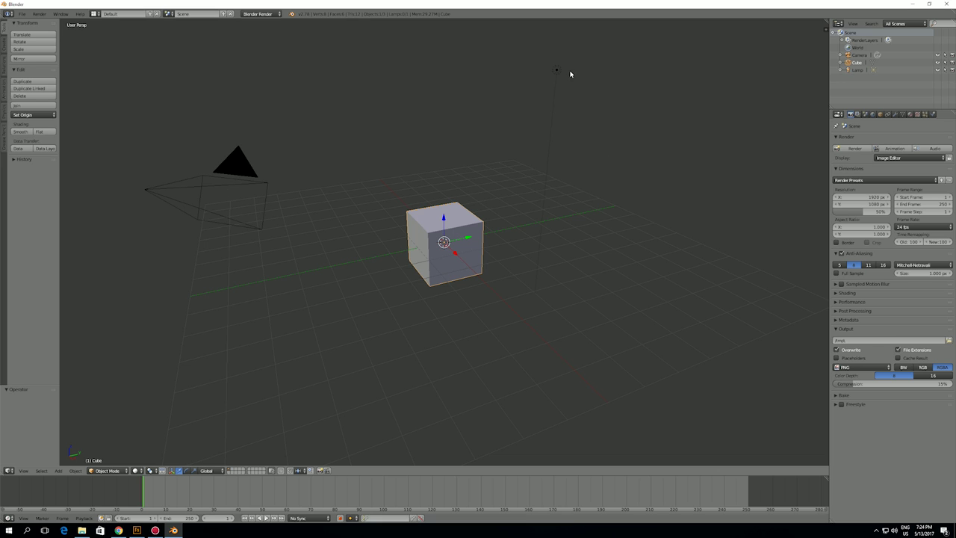
Step: Delete the default cube, camera and lamp from the Blender scene
key(x)
click(731, 78)
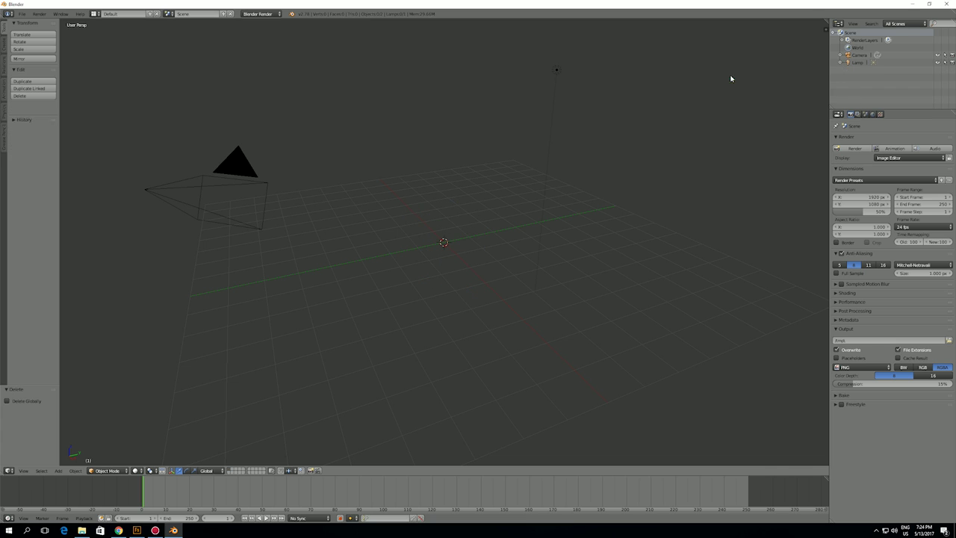
click(863, 57)
key(x)
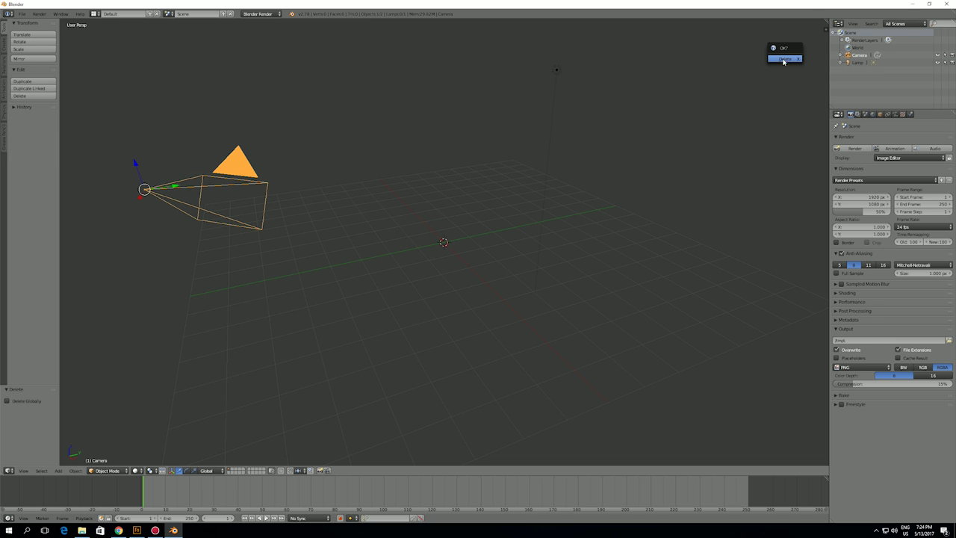
click(784, 59)
click(857, 55)
key(x)
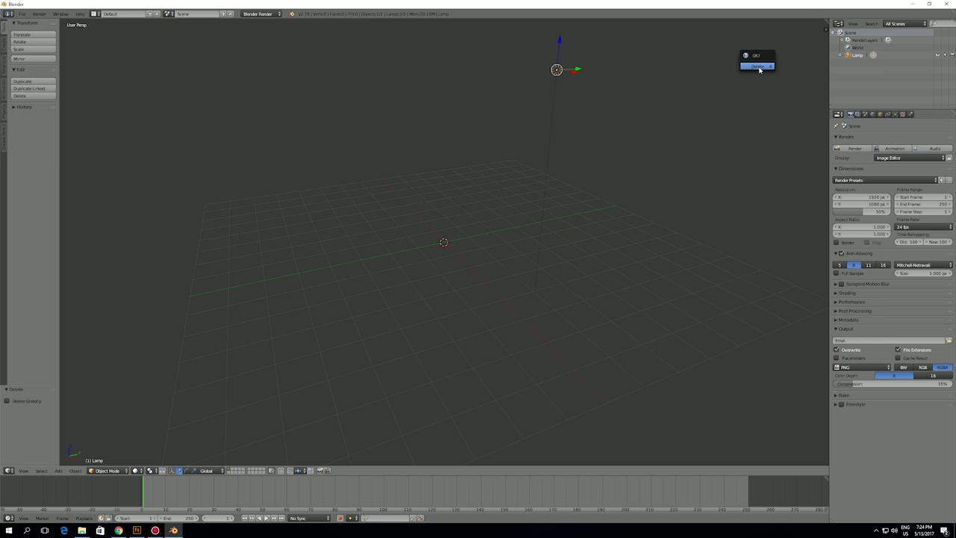
click(757, 67)
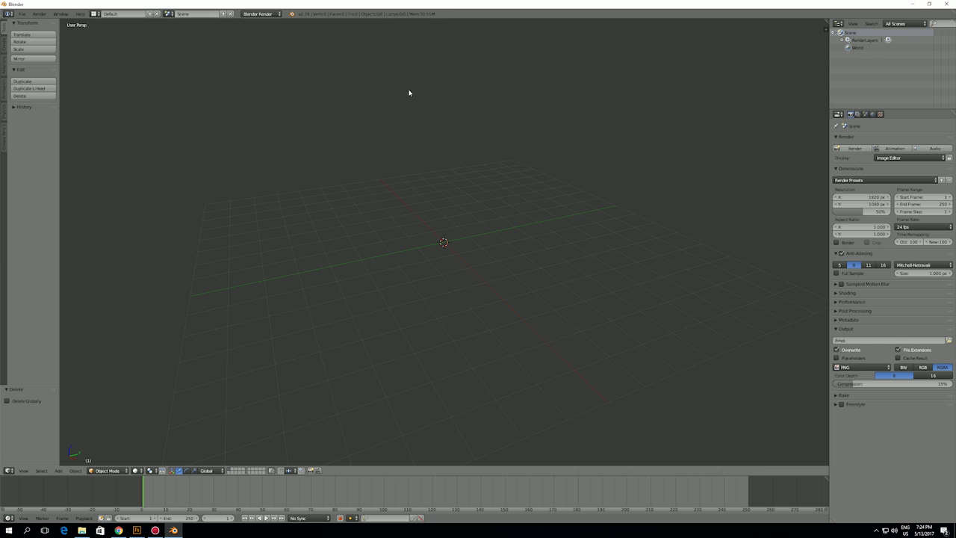
Step: Import Downloads/gangnam_style/gangnam_style.dae as a COLLADA file
click(23, 13)
mouse_move(47, 158)
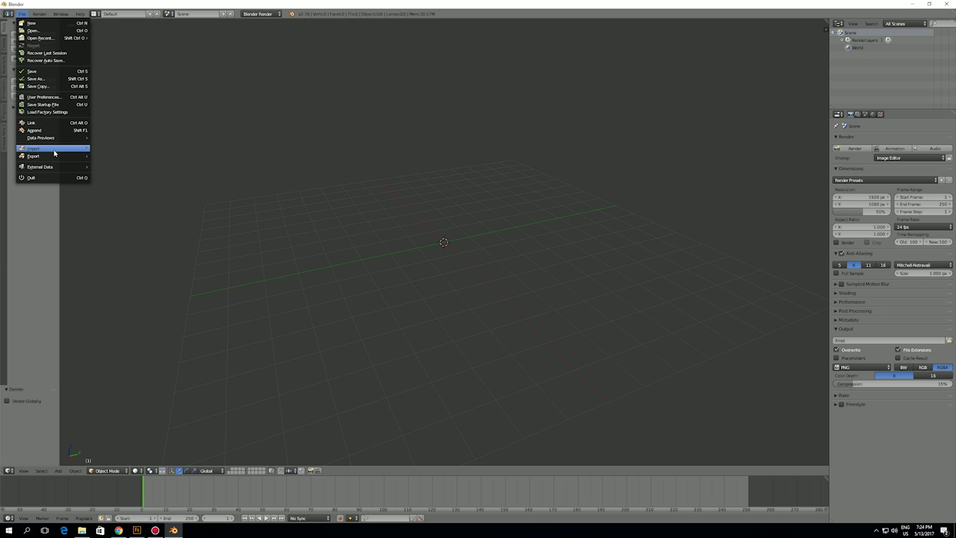
click(127, 149)
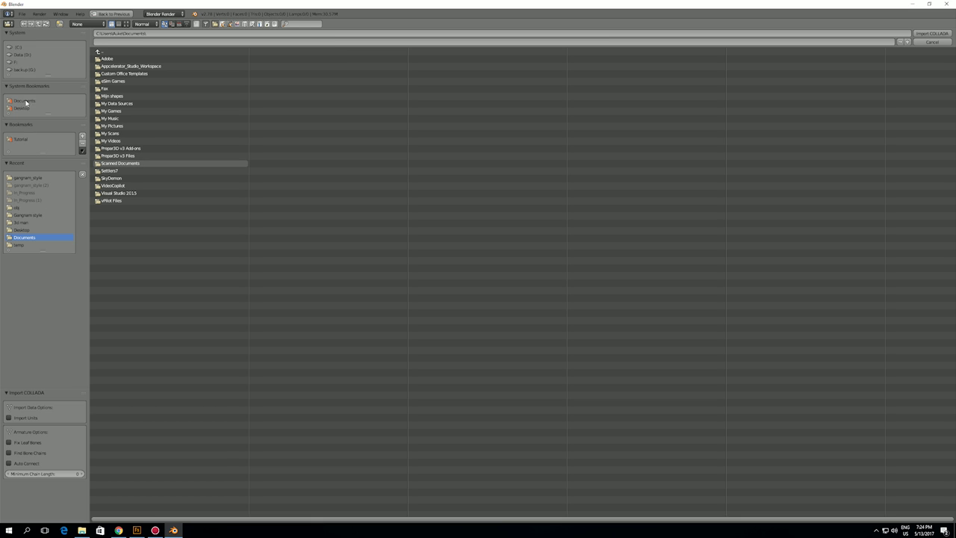
click(99, 52)
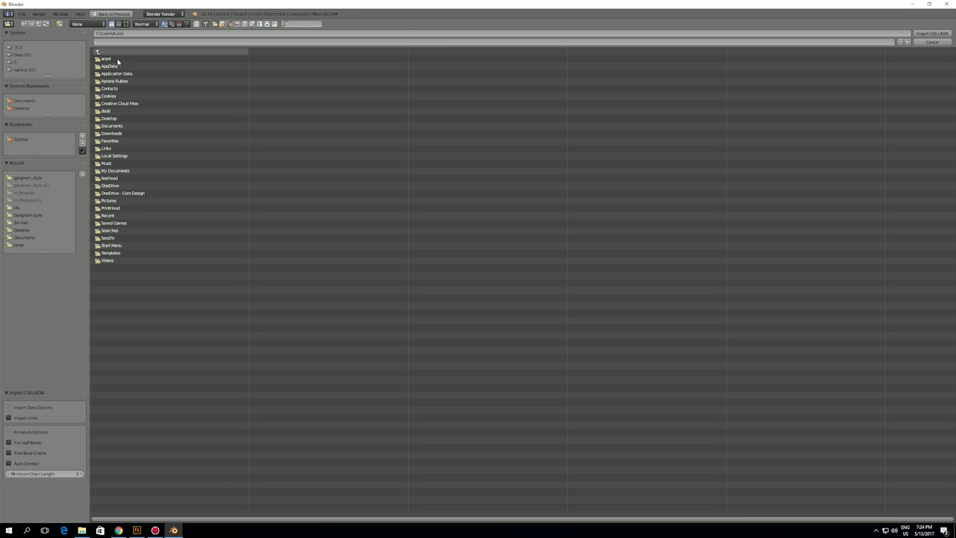
click(113, 133)
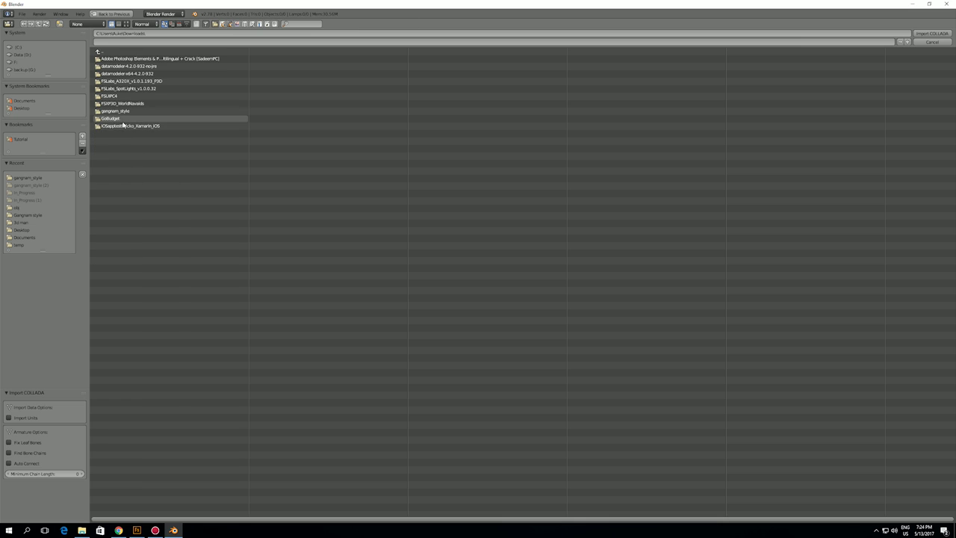
click(116, 111)
click(117, 66)
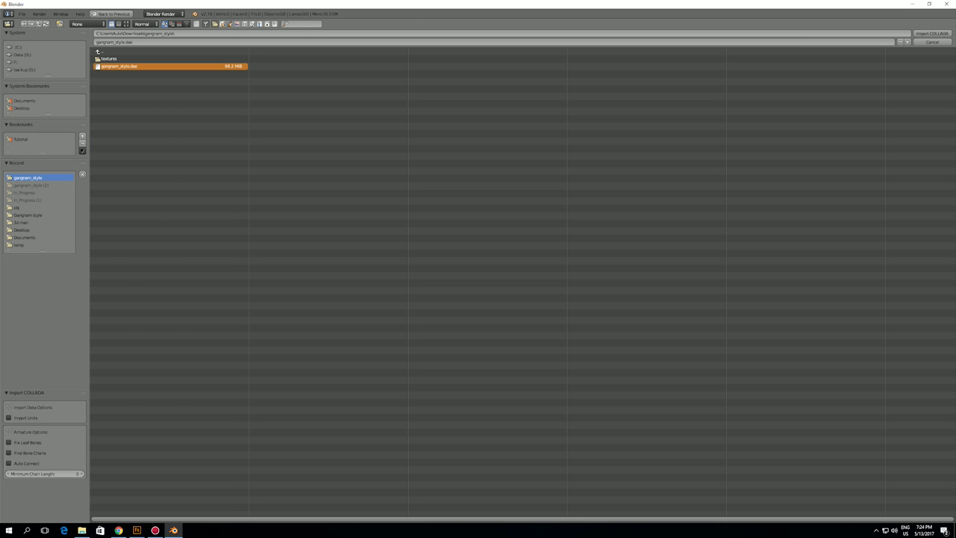
click(930, 34)
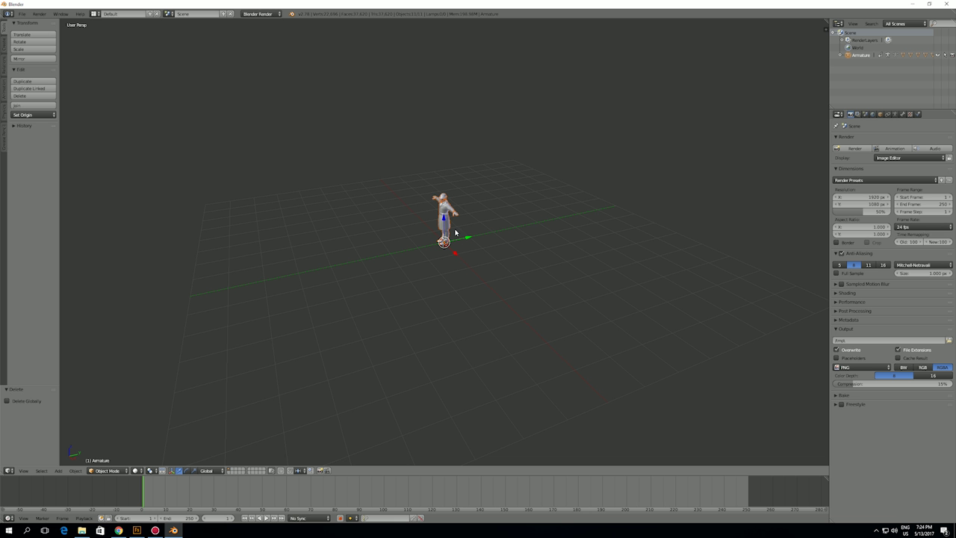
Step: Play the imported Gangnam Style dance, then stop it and rewind to frame 1
scroll(455, 233, up, 6)
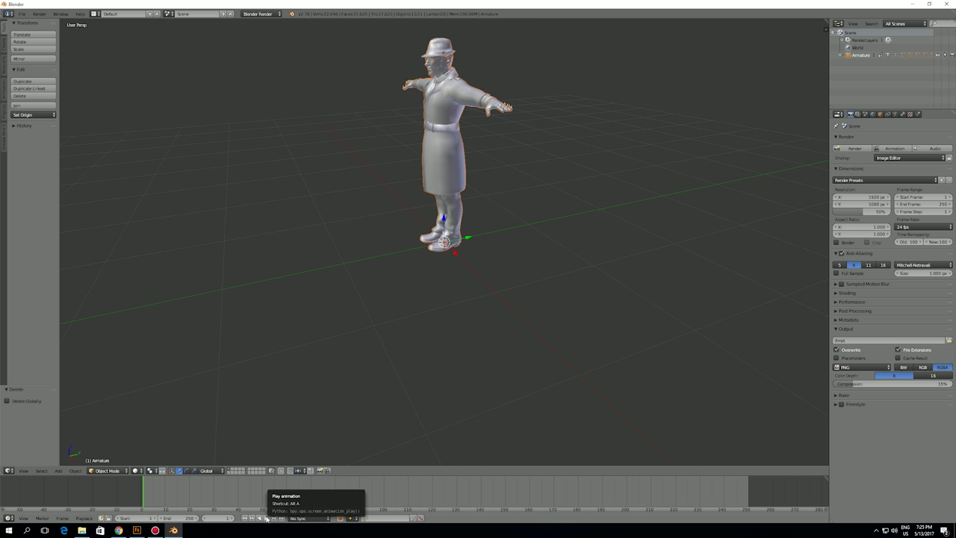
click(266, 518)
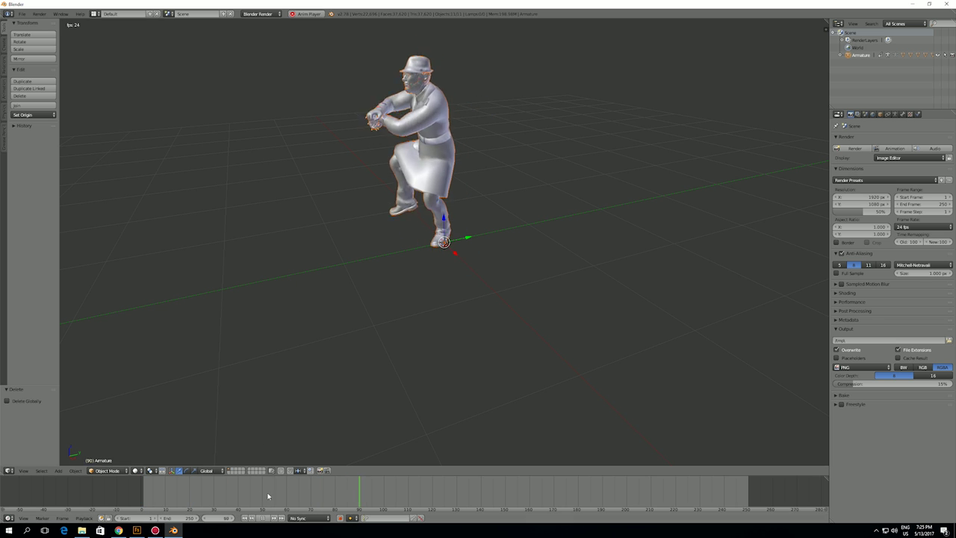
click(257, 518)
click(245, 518)
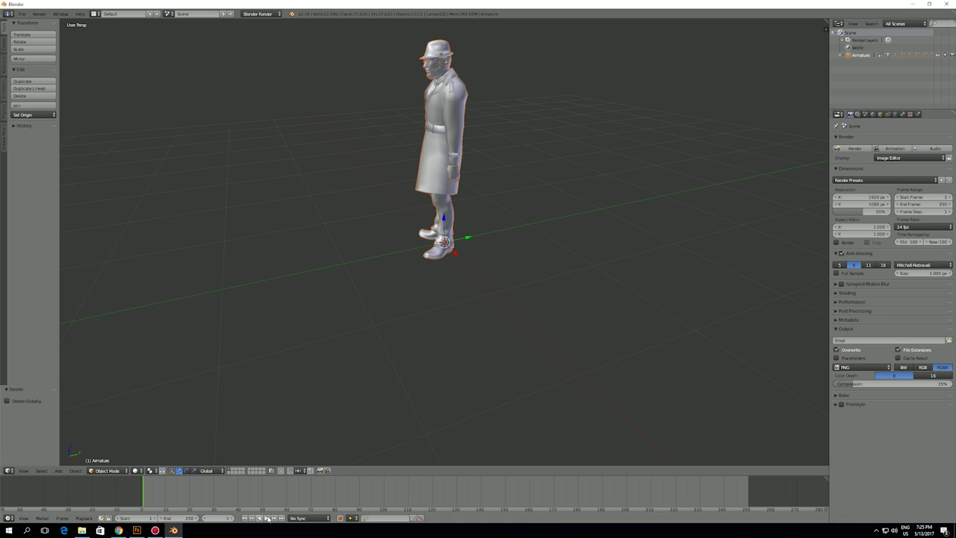
Step: Export the animation as Wavefront OBJ files into Tutorial/OBJ Gangnam style
click(22, 14)
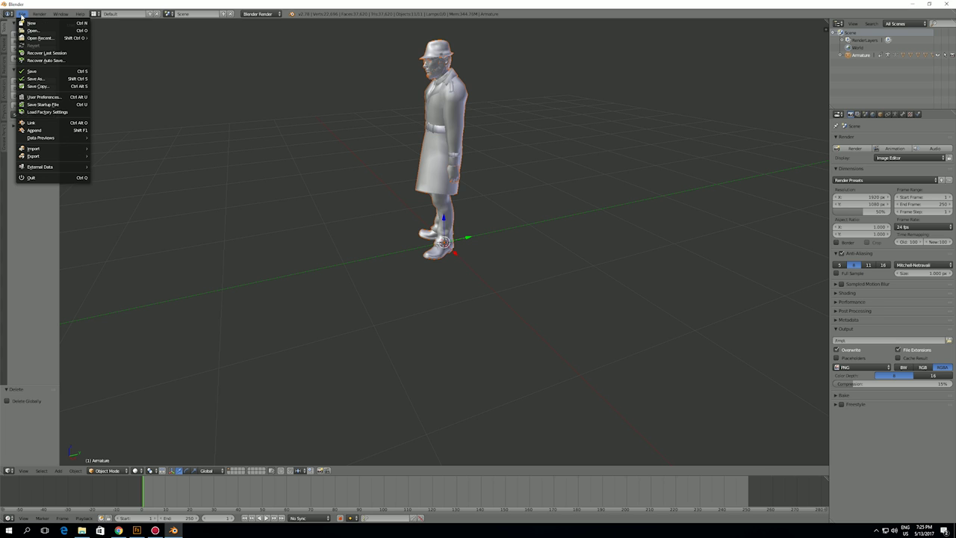
mouse_move(39, 155)
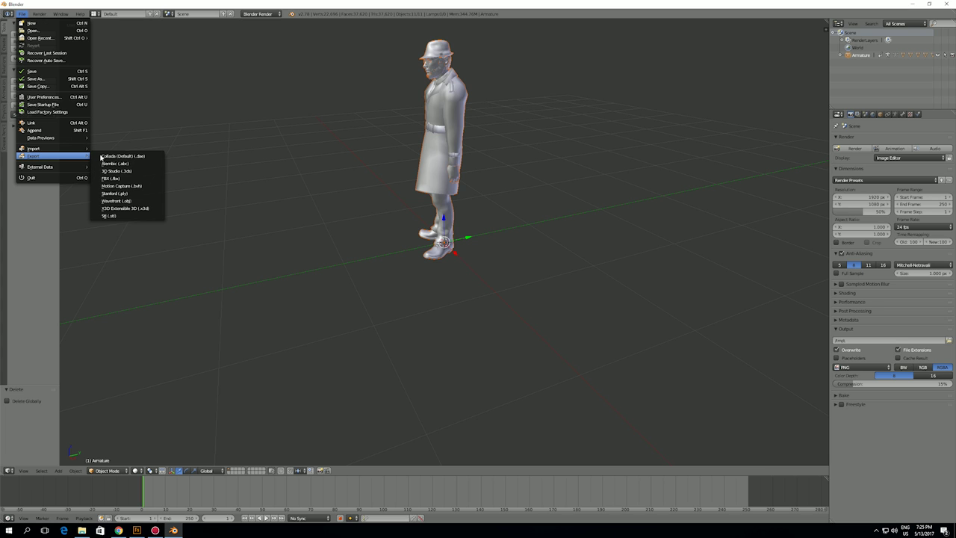
click(138, 201)
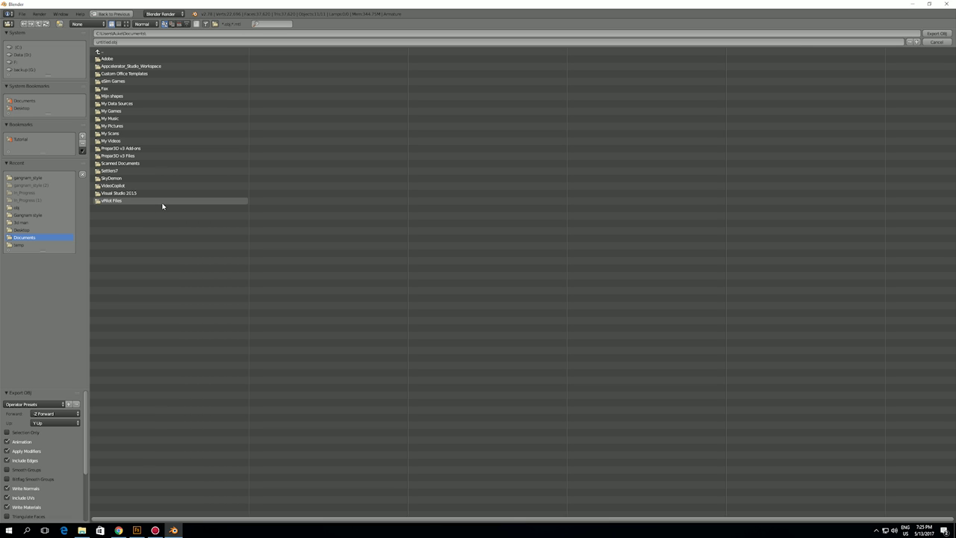
click(23, 142)
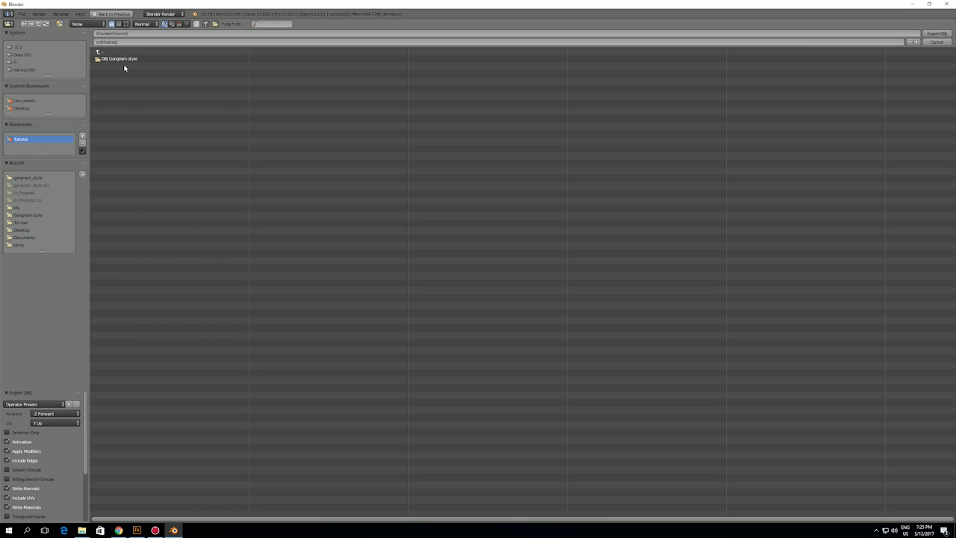
click(124, 60)
click(936, 34)
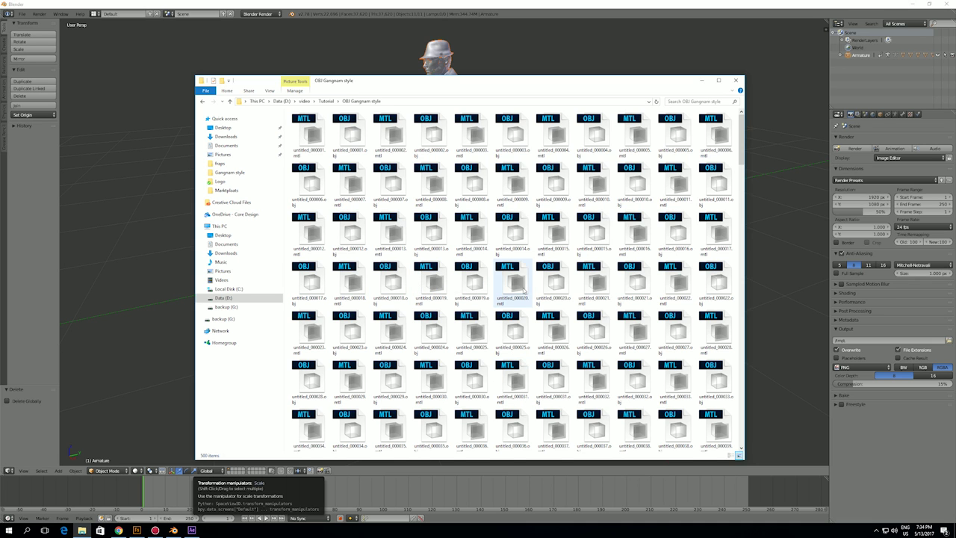
Step: Review the exported OBJ frames, return to the Tutorial folder, and switch to After Effects
scroll(526, 294, down, 15)
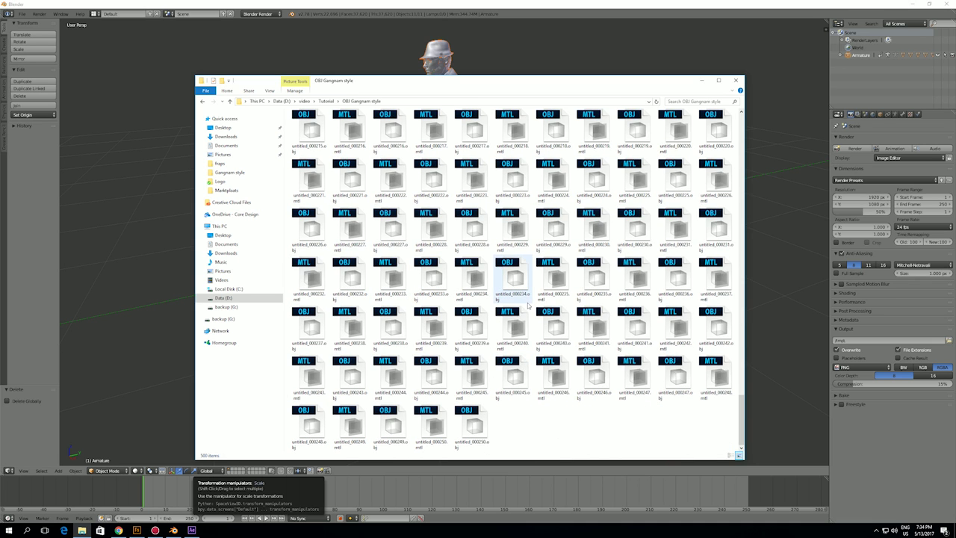
scroll(528, 305, up, 15)
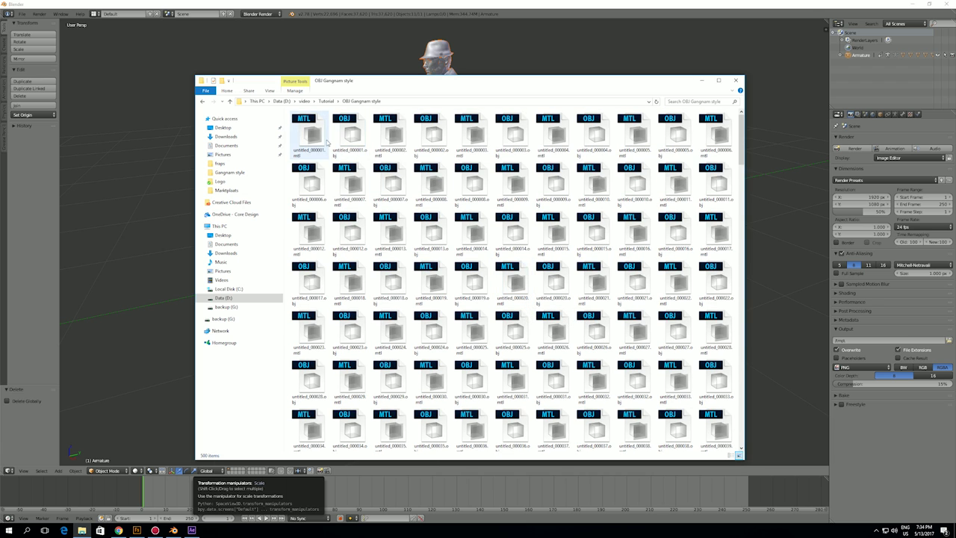
click(326, 101)
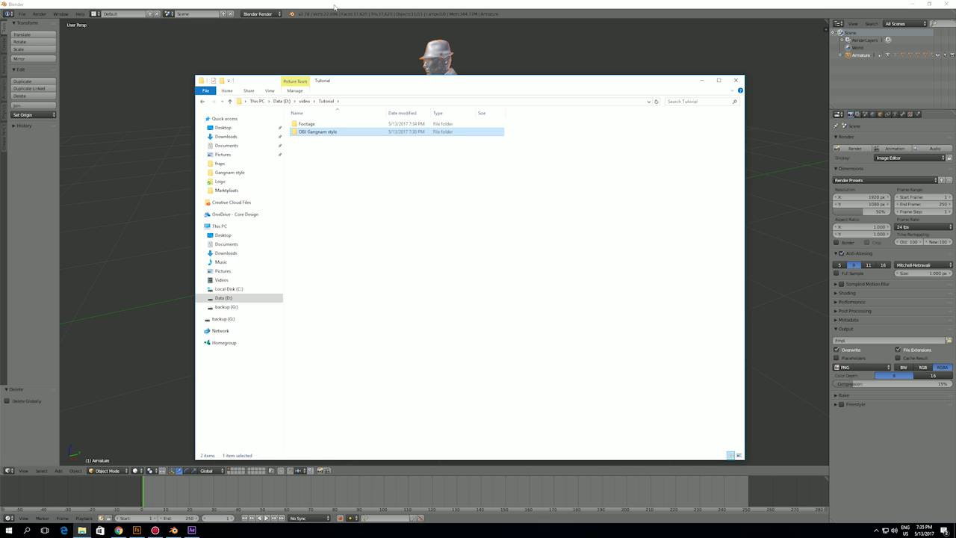
click(192, 530)
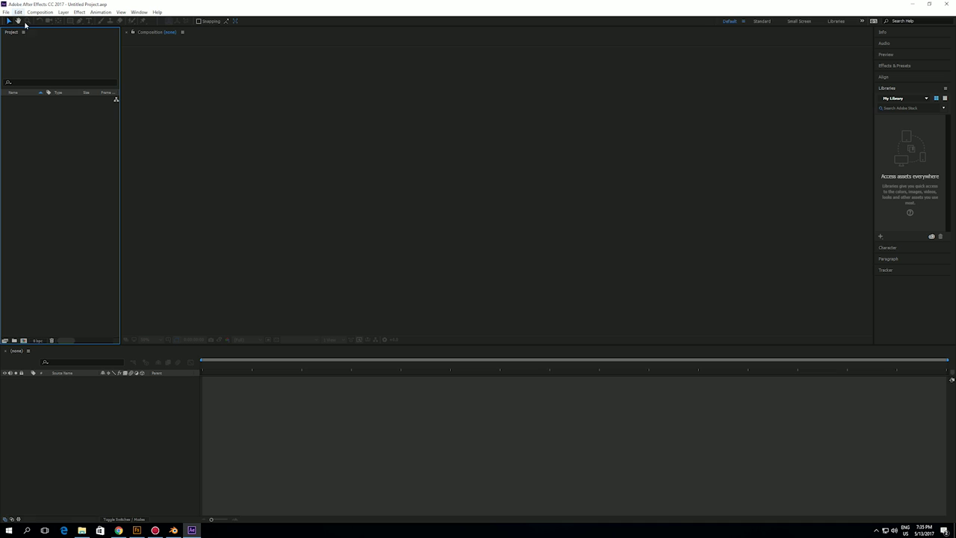
Step: Import 00050.MTS from the Footage folder and build a composition named 00050 from it
click(83, 530)
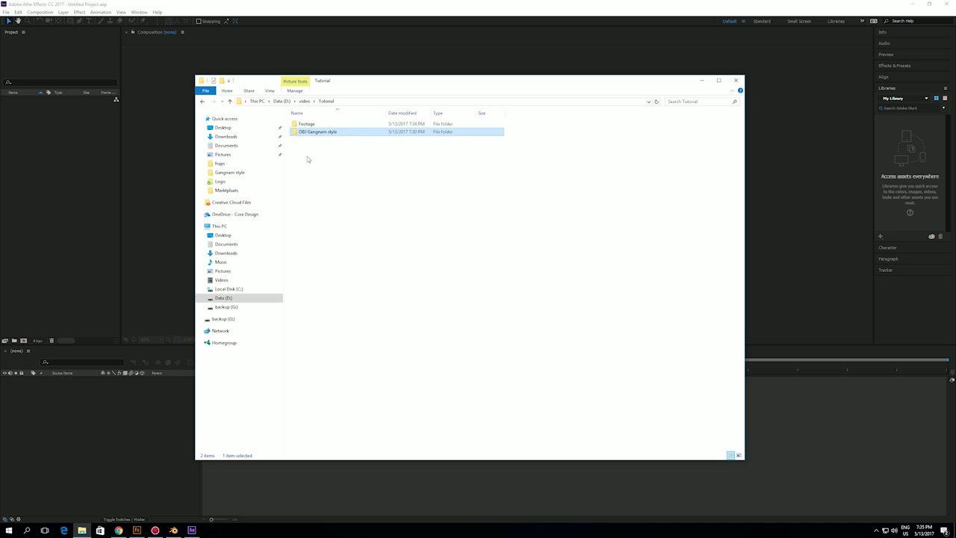
double_click(307, 124)
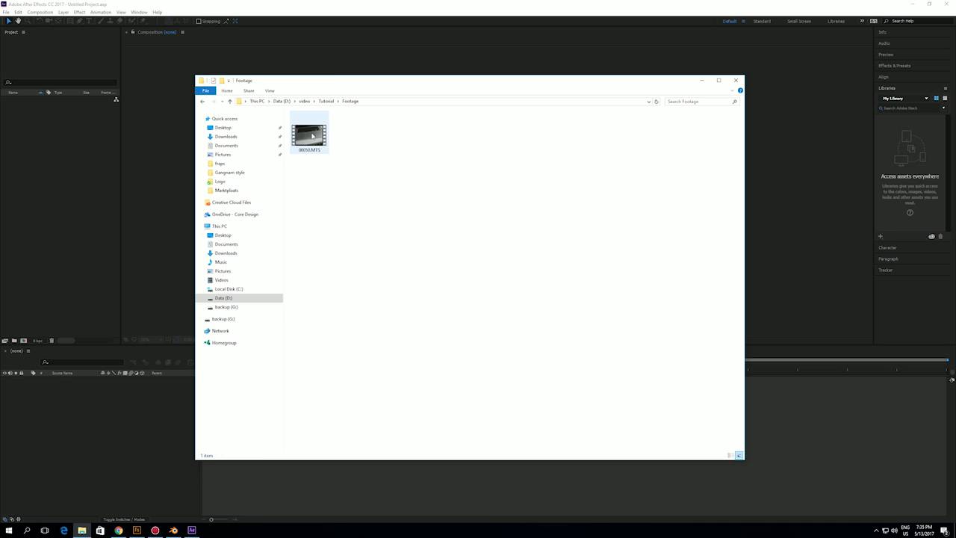
drag(313, 135, 49, 169)
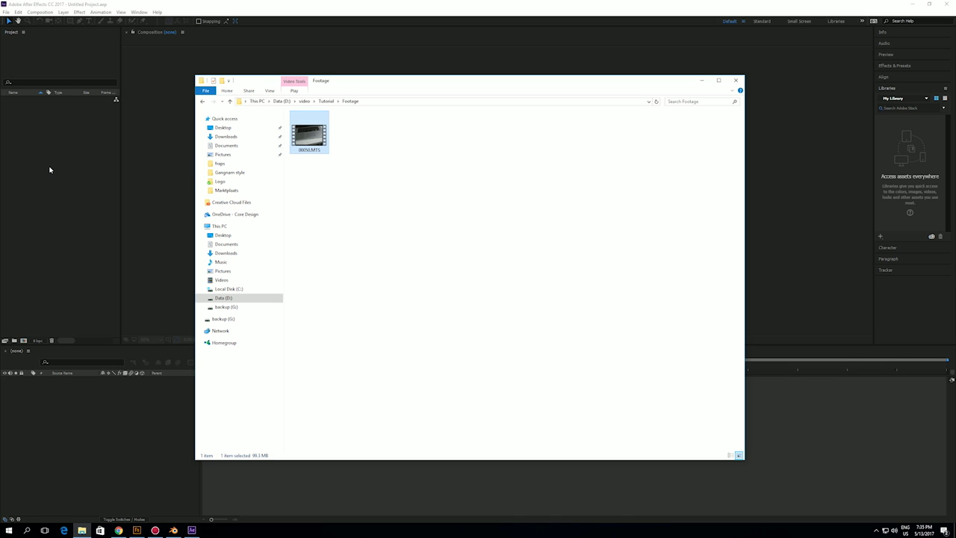
click(49, 169)
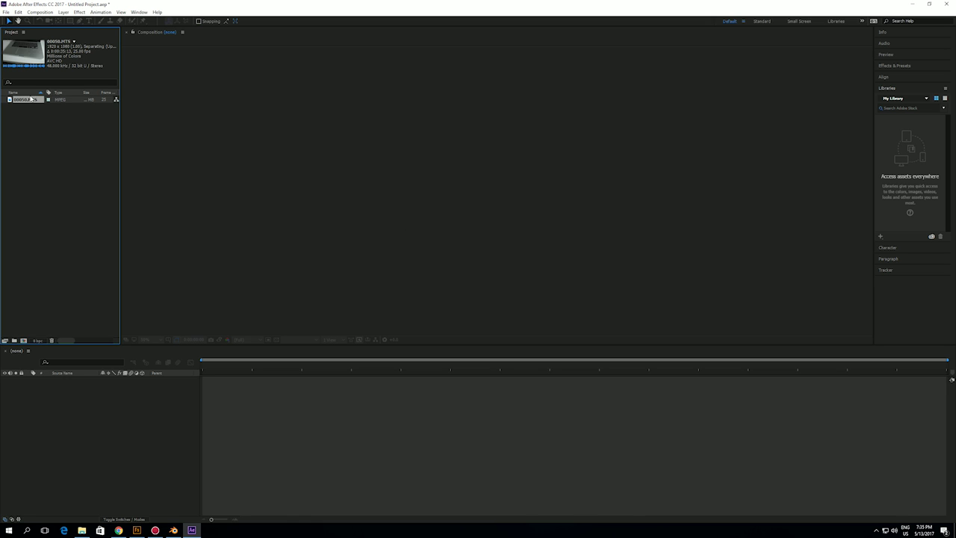
drag(30, 100, 94, 405)
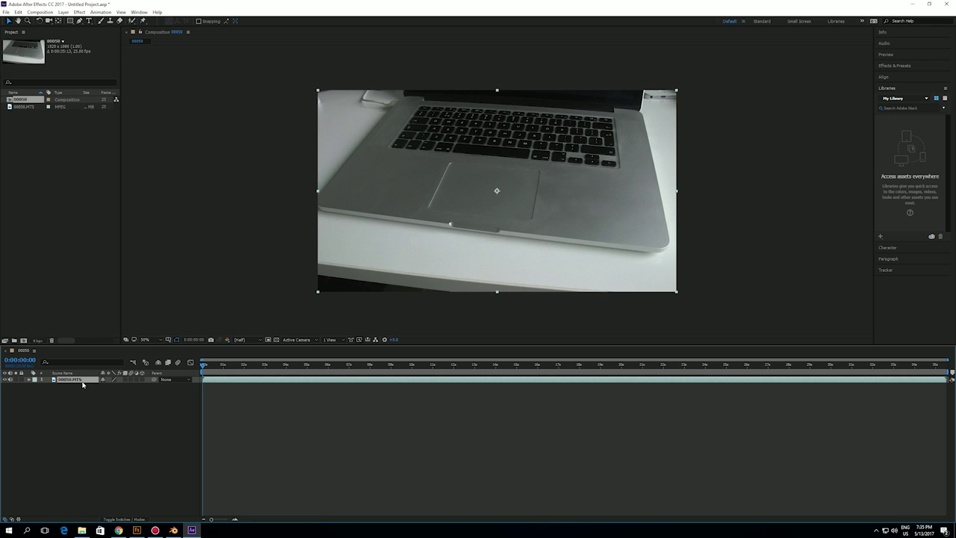
Step: Apply the 3D Camera Tracker, found by searching '3d cam', to the laptop footage
click(895, 67)
click(897, 76)
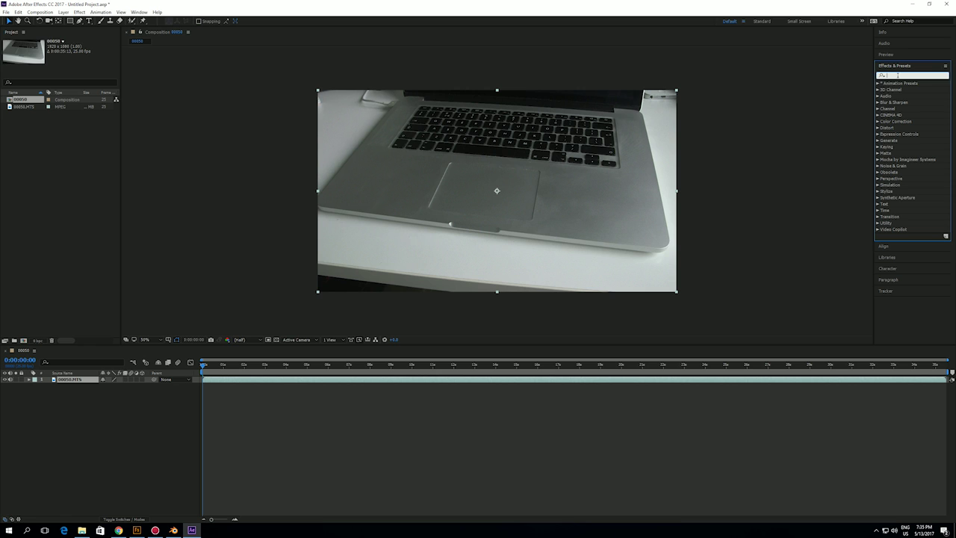
text(3d cam)
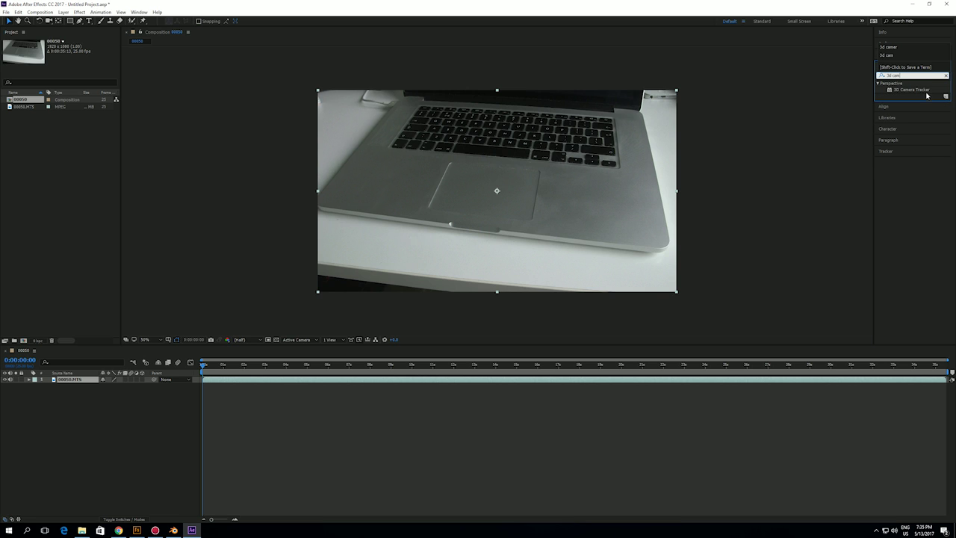
drag(926, 92, 517, 203)
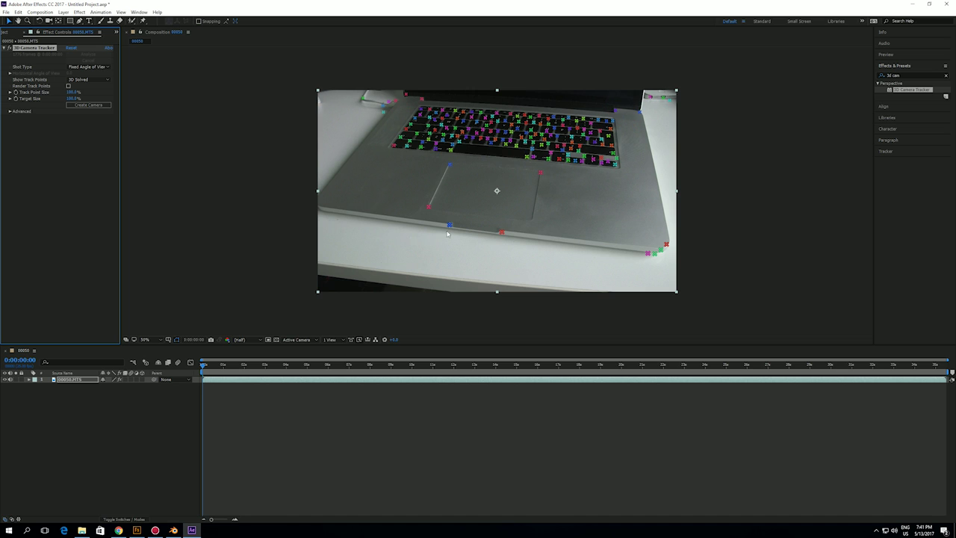
Step: Select three track points on the trackpad to define the ground plane
click(451, 165)
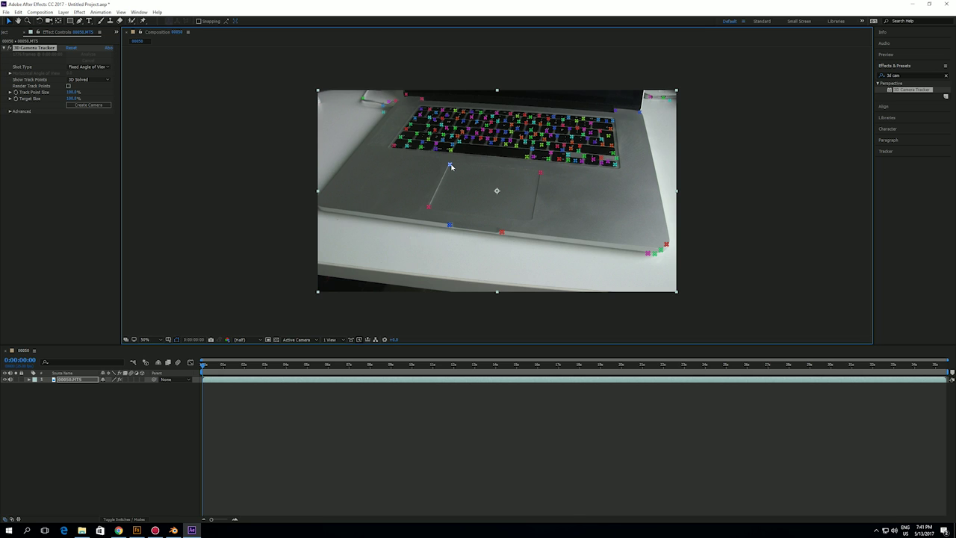
shift+click(430, 207)
shift+click(540, 172)
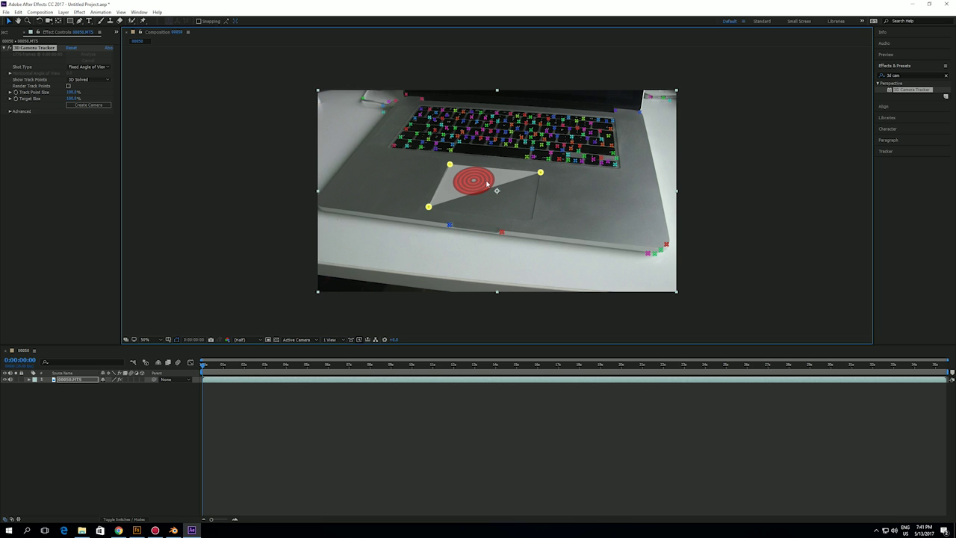
click(485, 183)
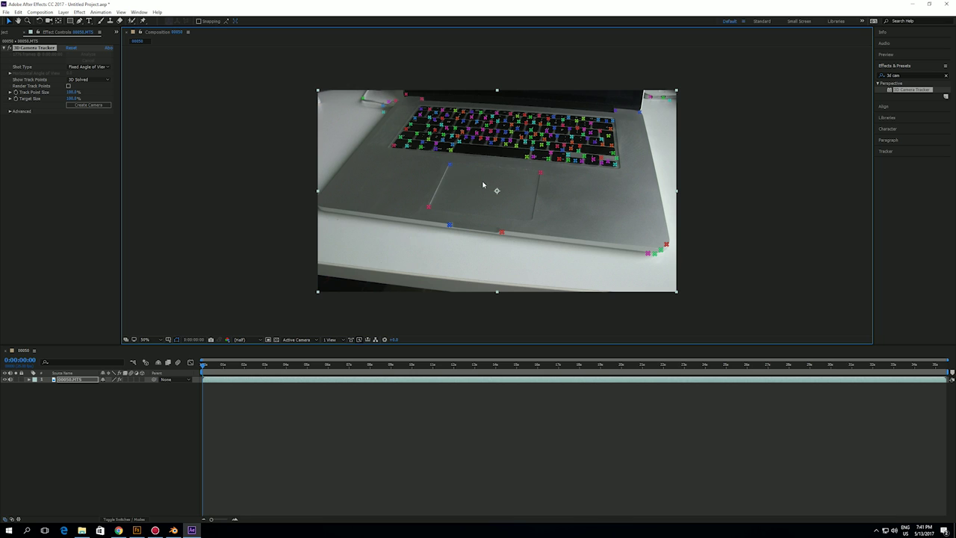
click(451, 165)
shift+click(540, 173)
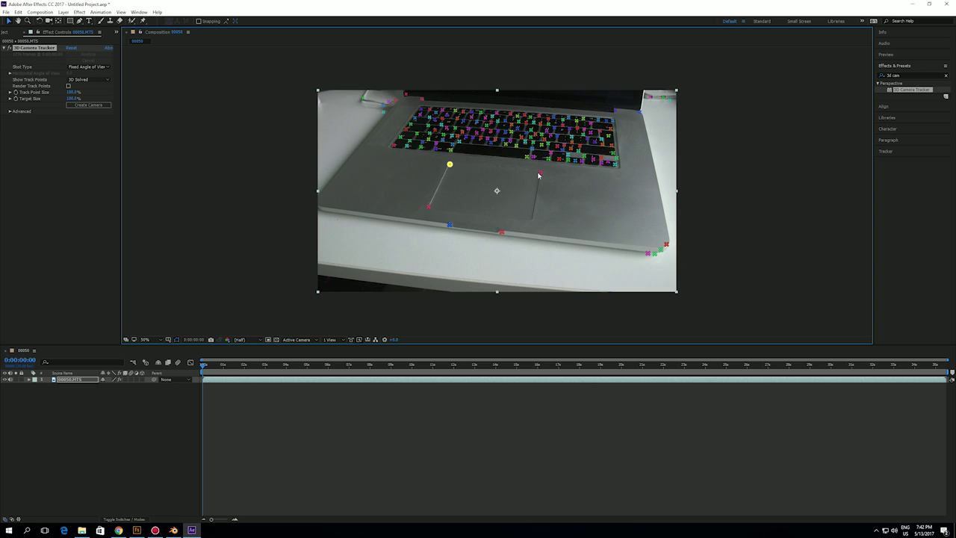
shift+click(429, 209)
Step: Create a Track Null 1 and 3D Tracker Camera from the selected trackpad target
right_click(464, 189)
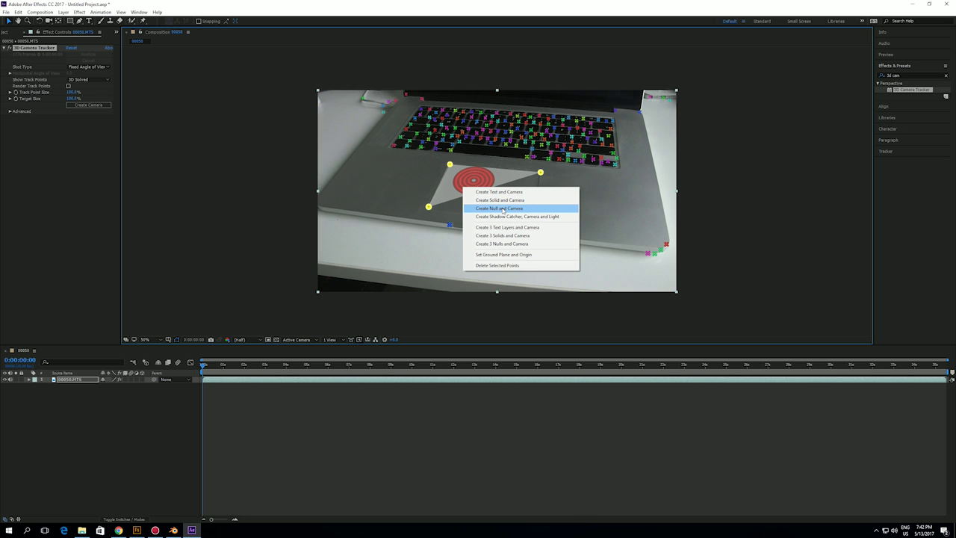
click(503, 209)
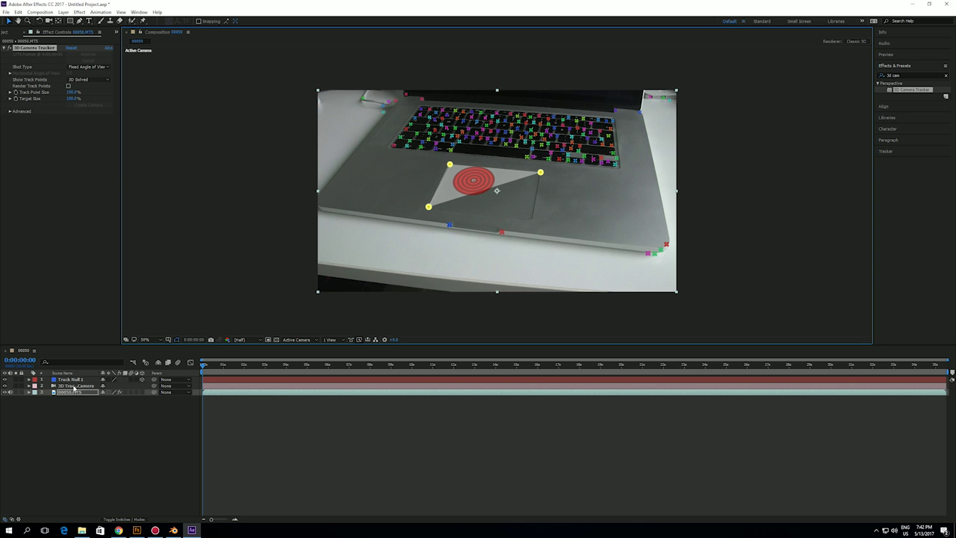
click(75, 379)
click(69, 392)
Step: Create a test tracked solid on the trackpad plane, preview it, then delete it
right_click(474, 183)
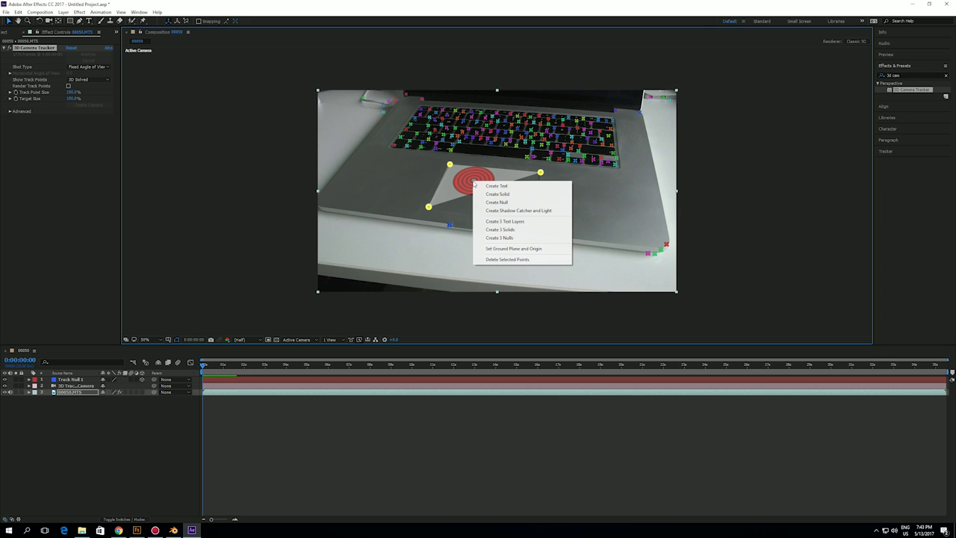
click(510, 196)
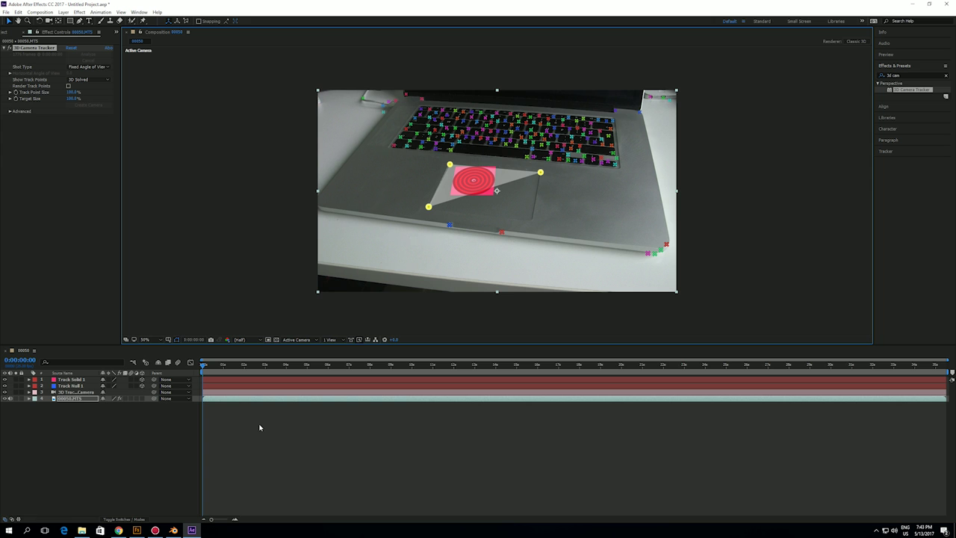
key(space)
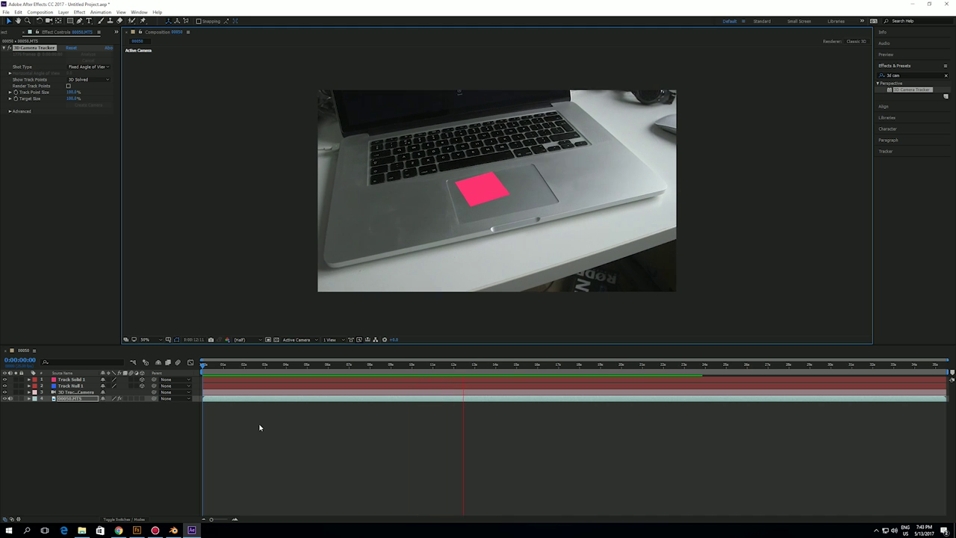
key(space)
drag(477, 371, 69, 372)
click(68, 381)
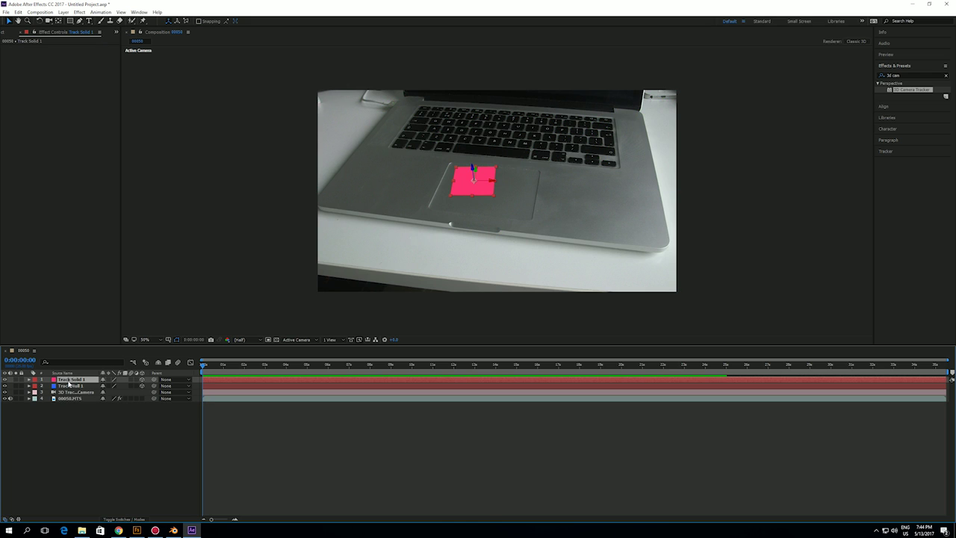
key(Delete)
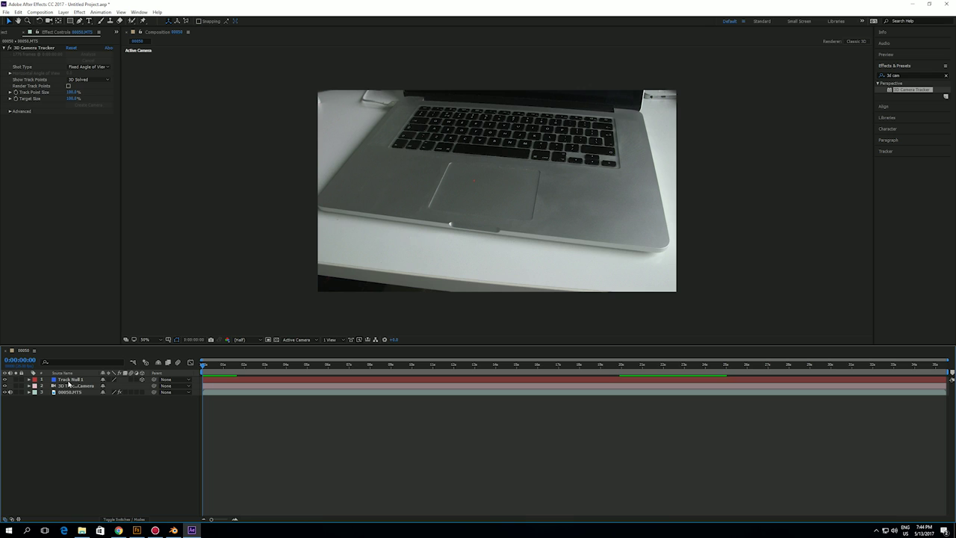
Step: Bring up the new-layer menu from the empty timeline area
click(71, 380)
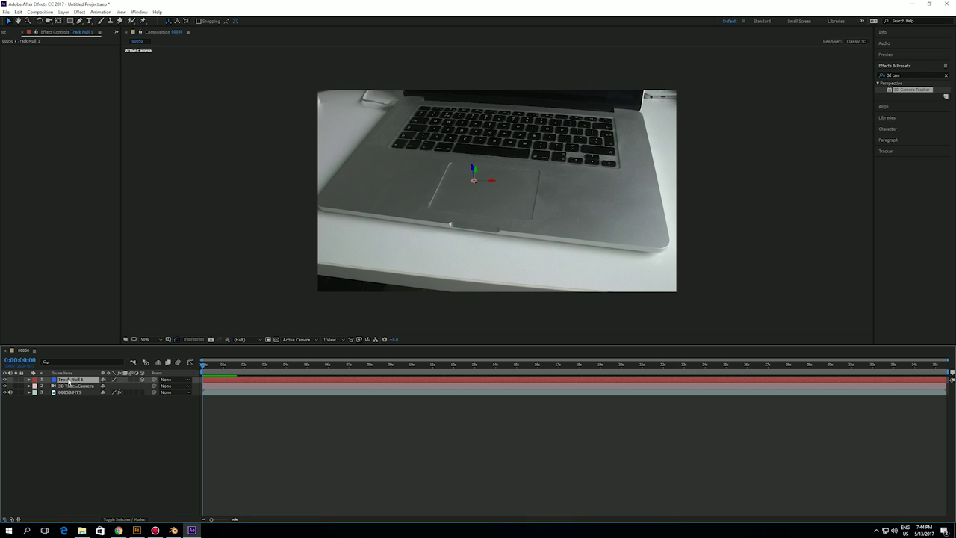
click(108, 446)
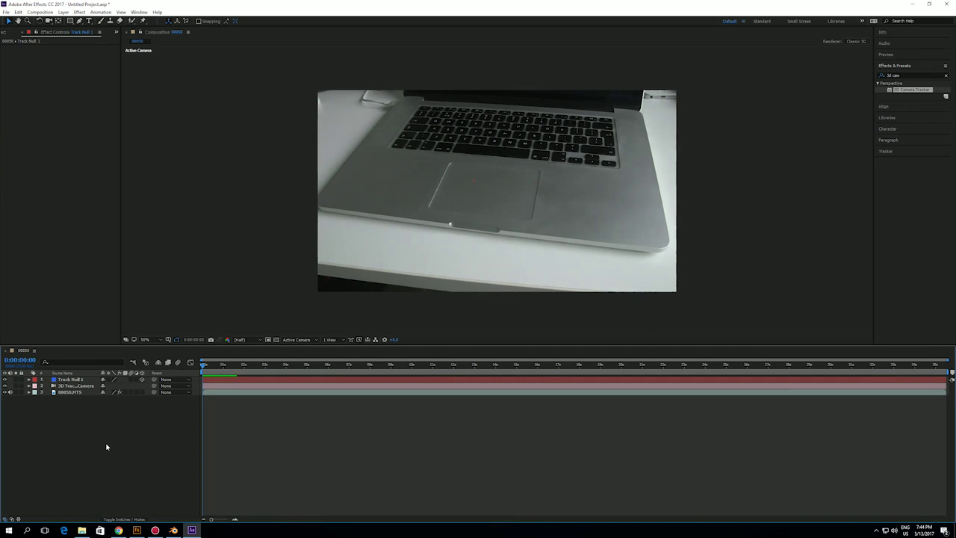
right_click(64, 423)
Step: Create a new black solid layer named E3D
mouse_move(100, 428)
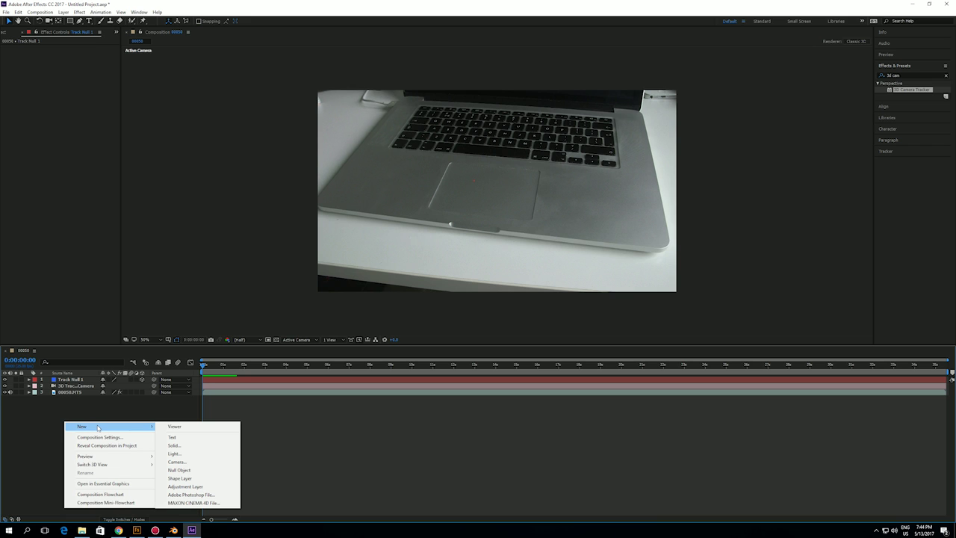
click(183, 446)
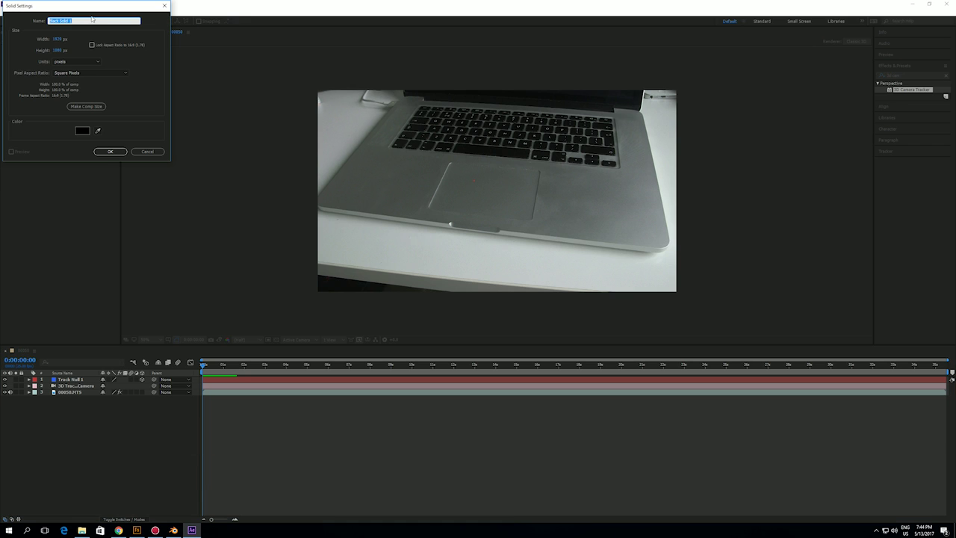
drag(96, 12, 169, 106)
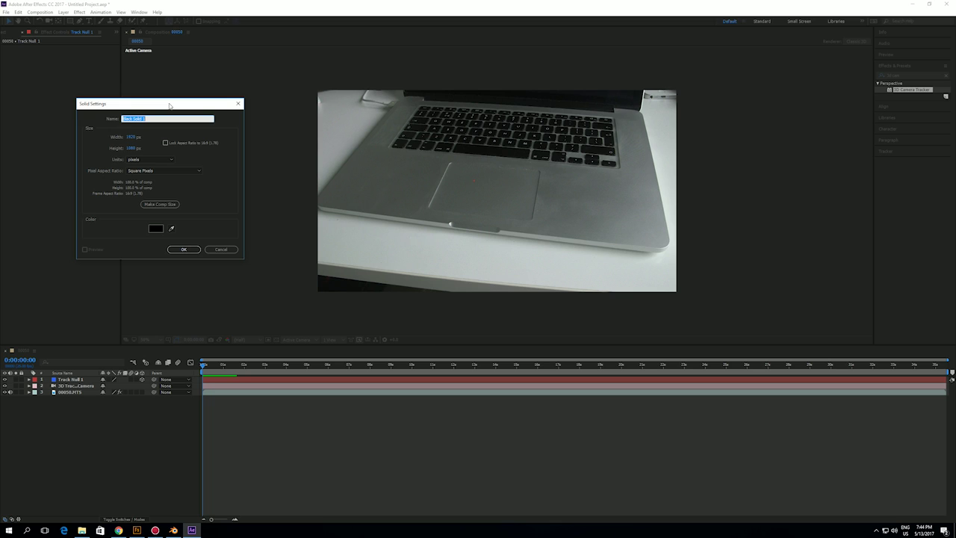
text(S)
click(172, 249)
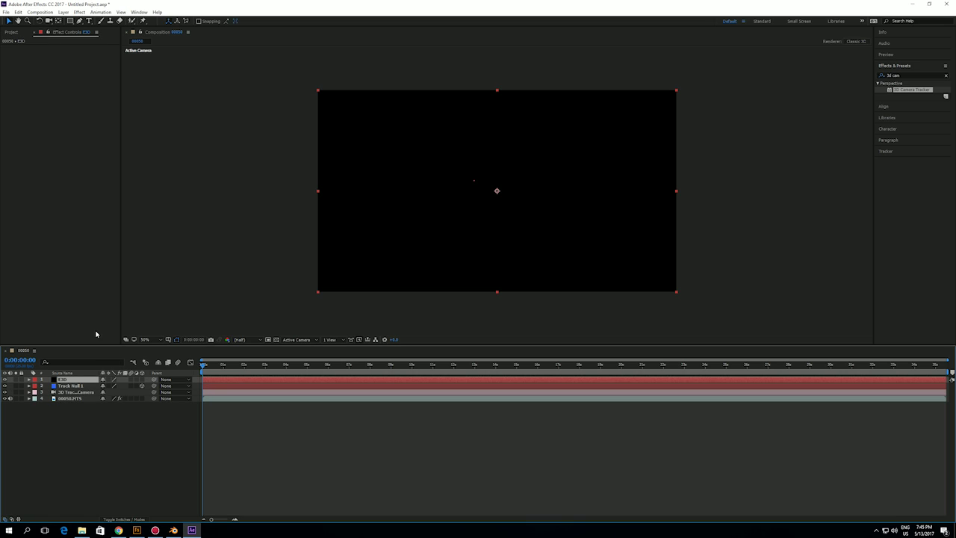
Step: Apply Video Copilot's Element effect, found by searching 'elemen', to the E3D solid
click(913, 75)
key(BackSpace)
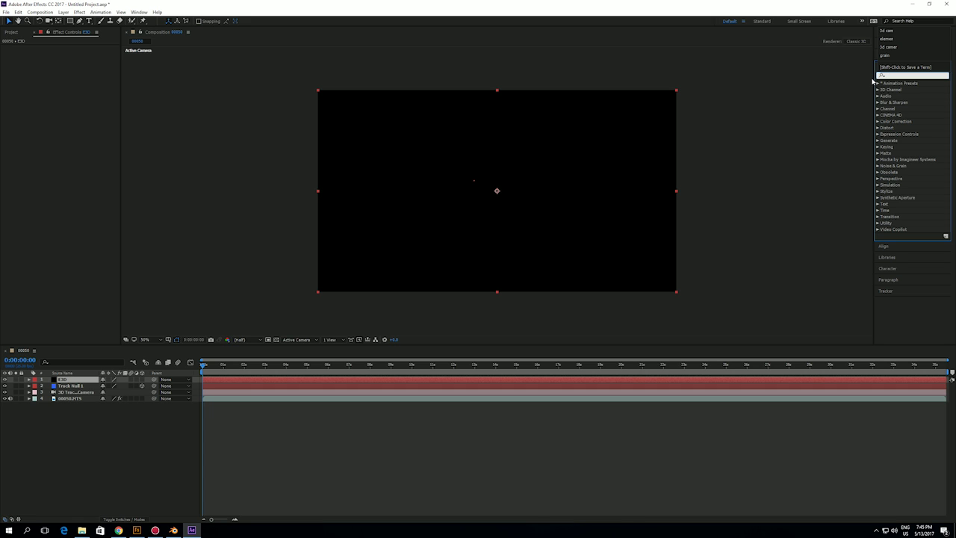
text(elemen)
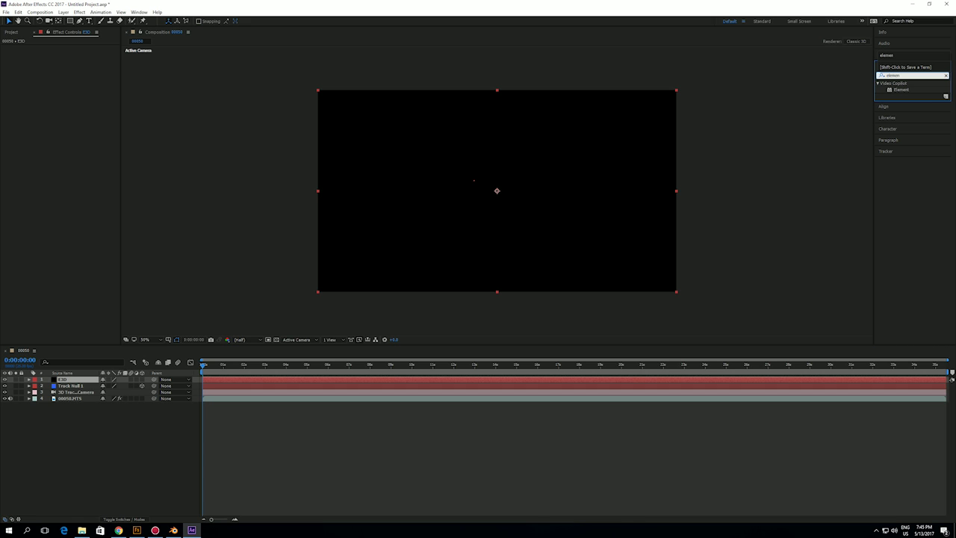
drag(902, 90, 527, 176)
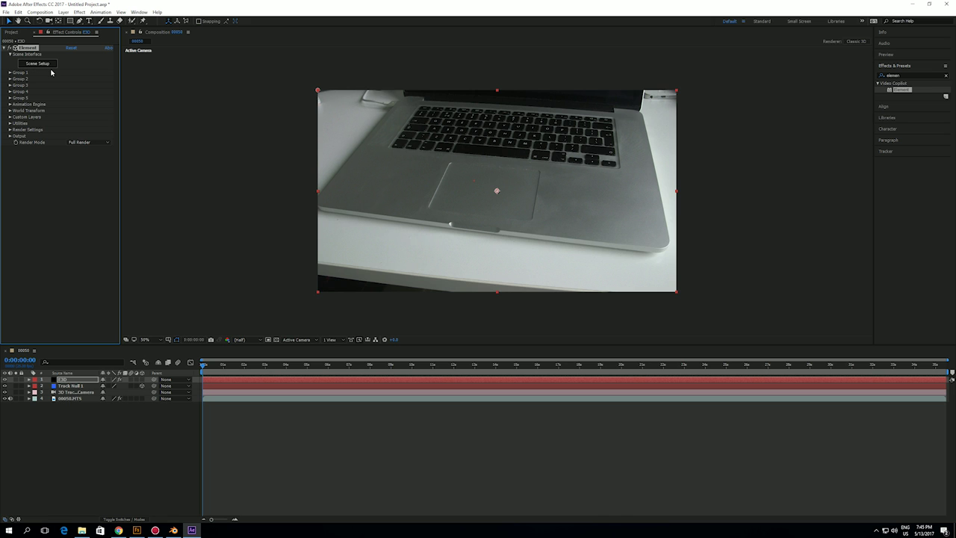
Step: Add a cube primitive to the scene in Element 3D's Scene Setup
click(47, 64)
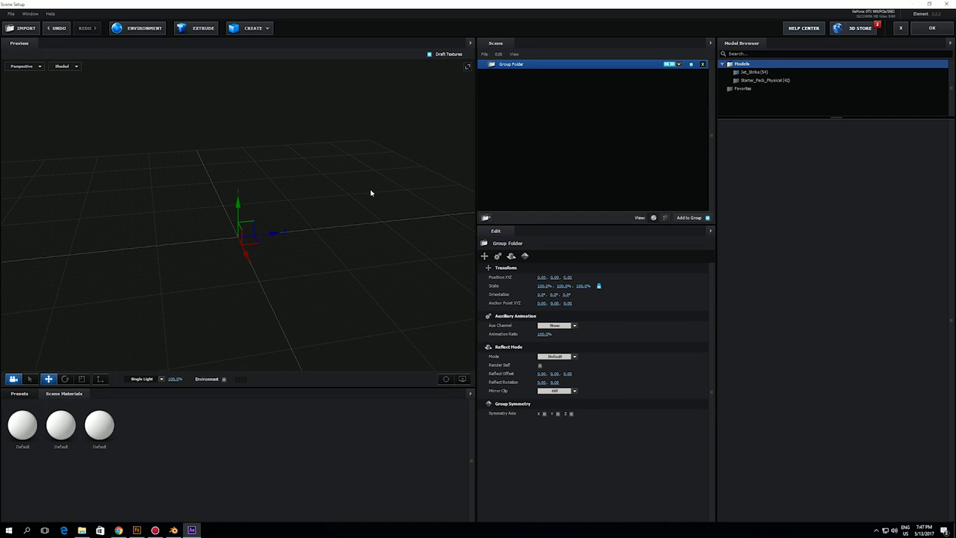
click(254, 26)
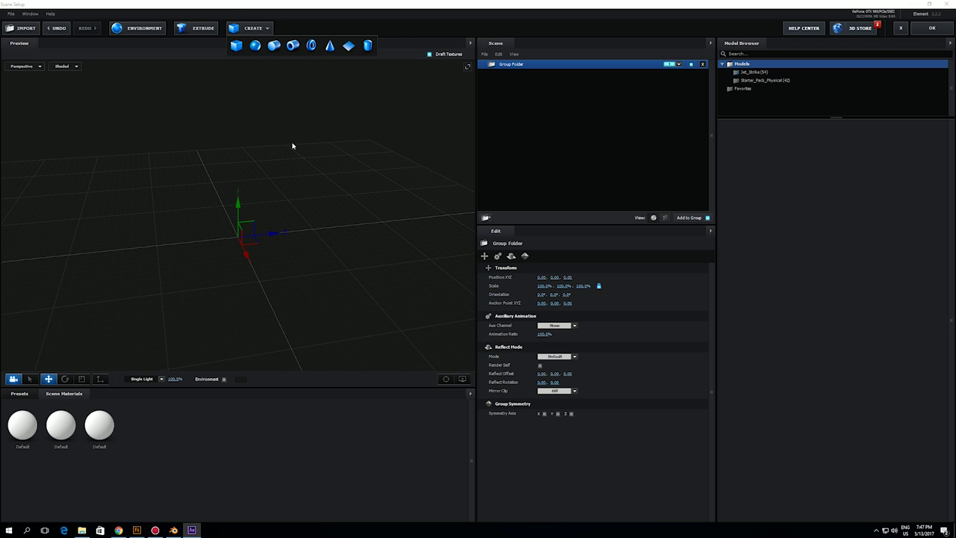
click(235, 46)
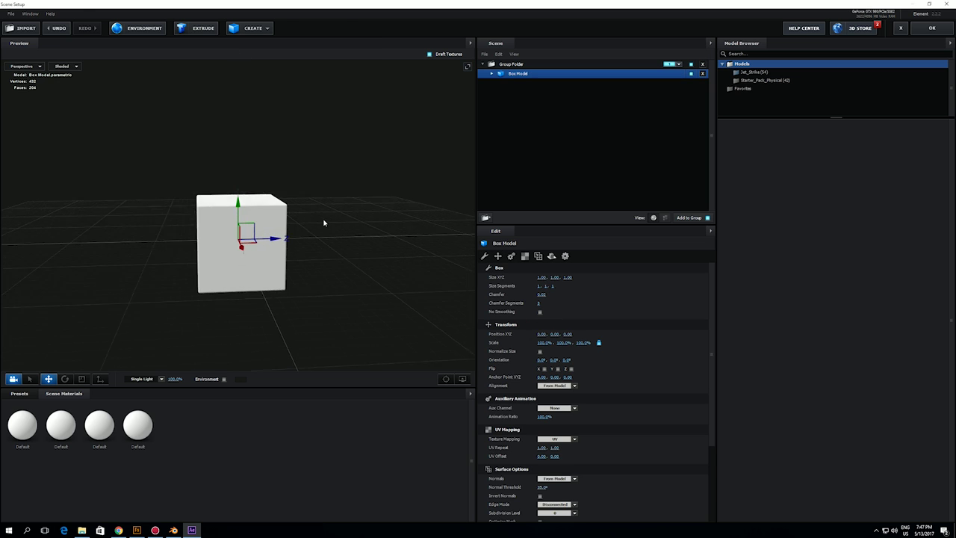
Step: Raise the cube to Y 0.34 above the trackpad and apply the scene
drag(324, 222, 322, 217)
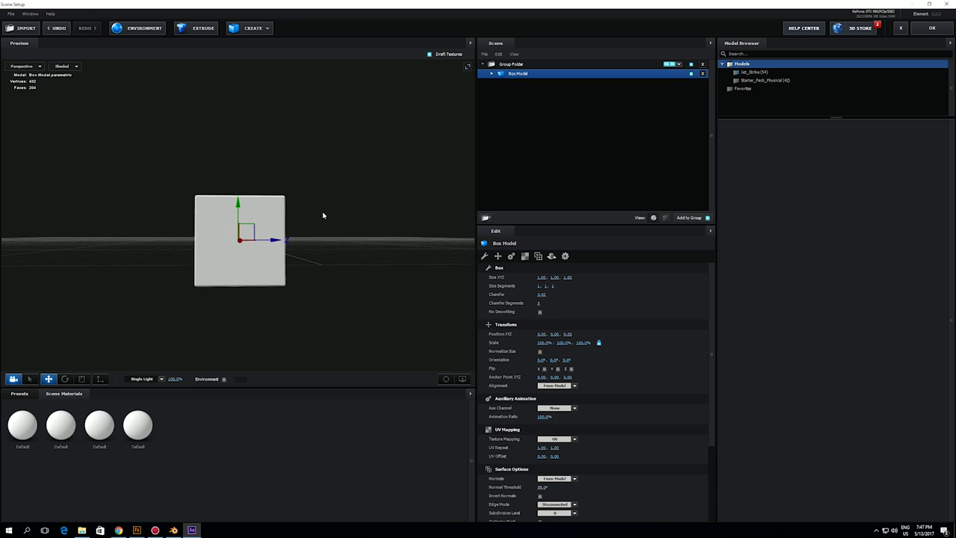
drag(239, 206, 239, 177)
drag(327, 214, 339, 213)
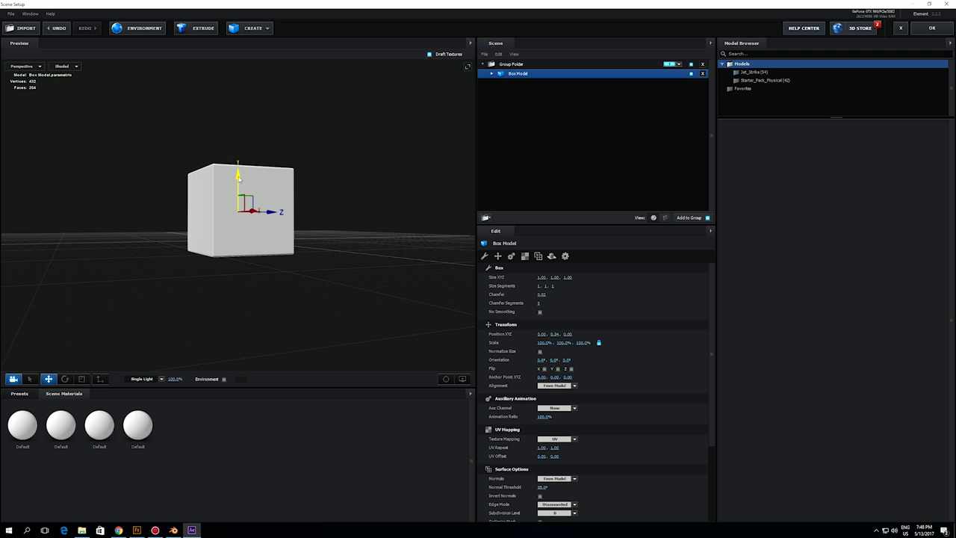
drag(378, 156, 384, 180)
click(930, 29)
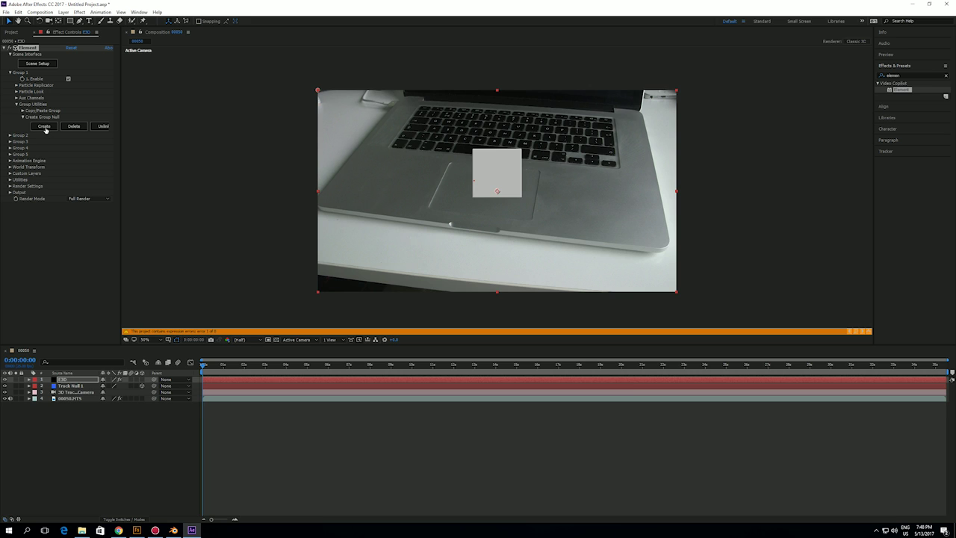
Step: Create a Group 1 Null and paste Track Null 1's Position onto it
click(45, 126)
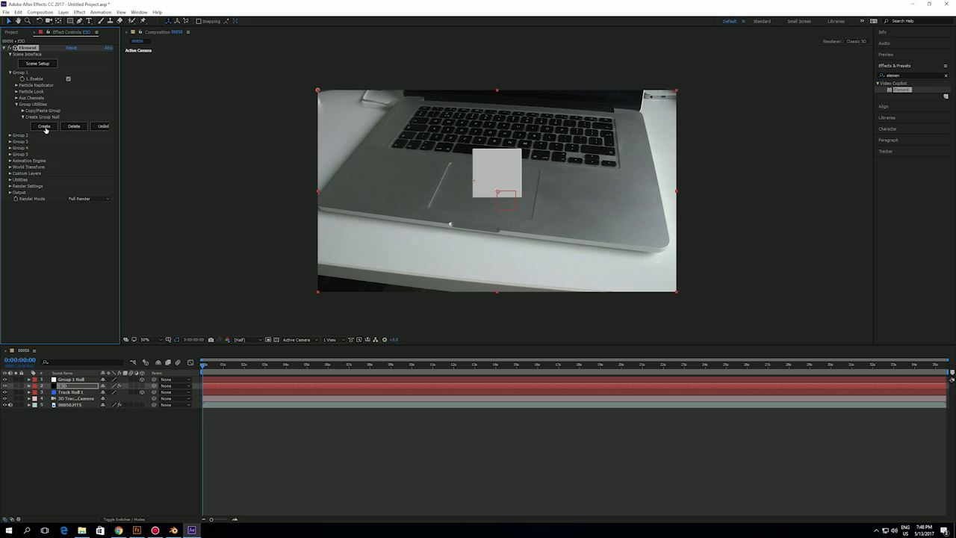
click(71, 392)
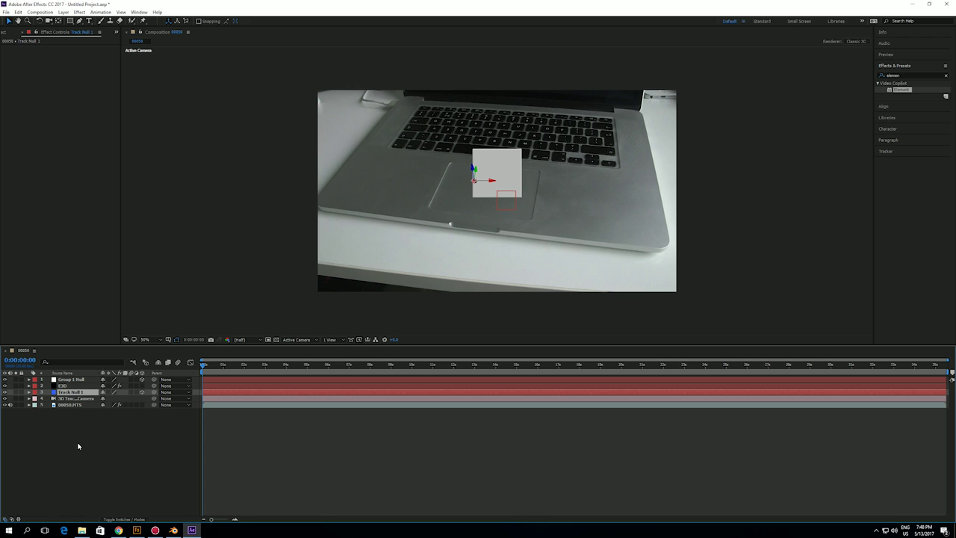
key(p)
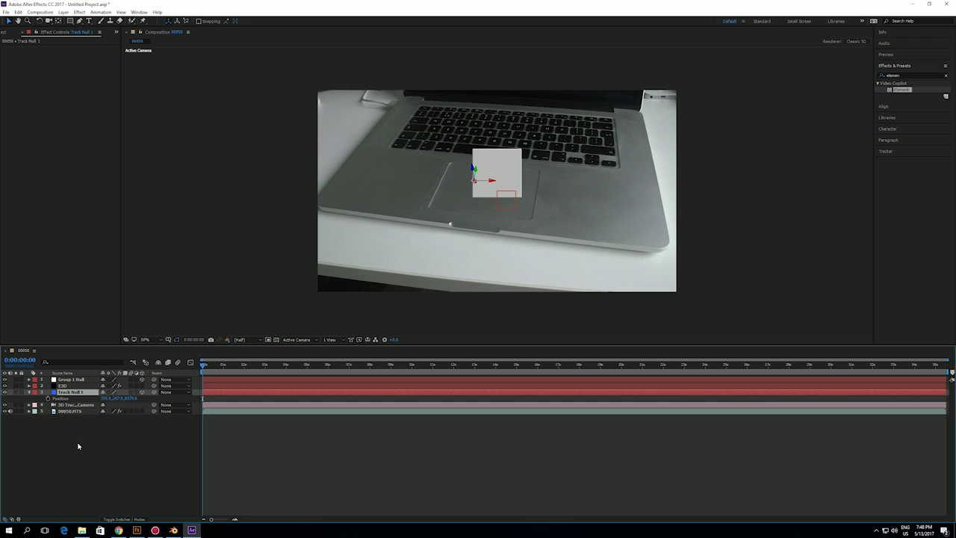
click(64, 400)
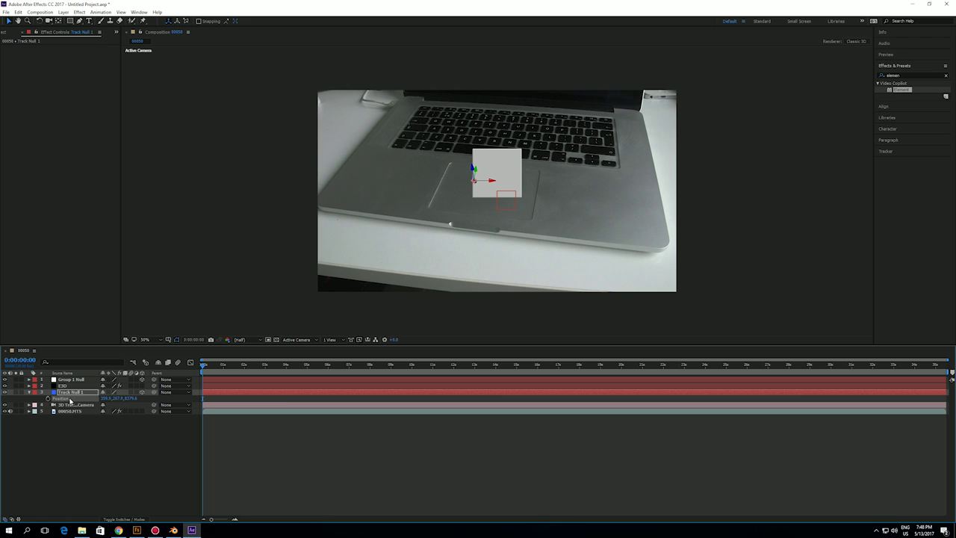
right_click(67, 400)
click(56, 437)
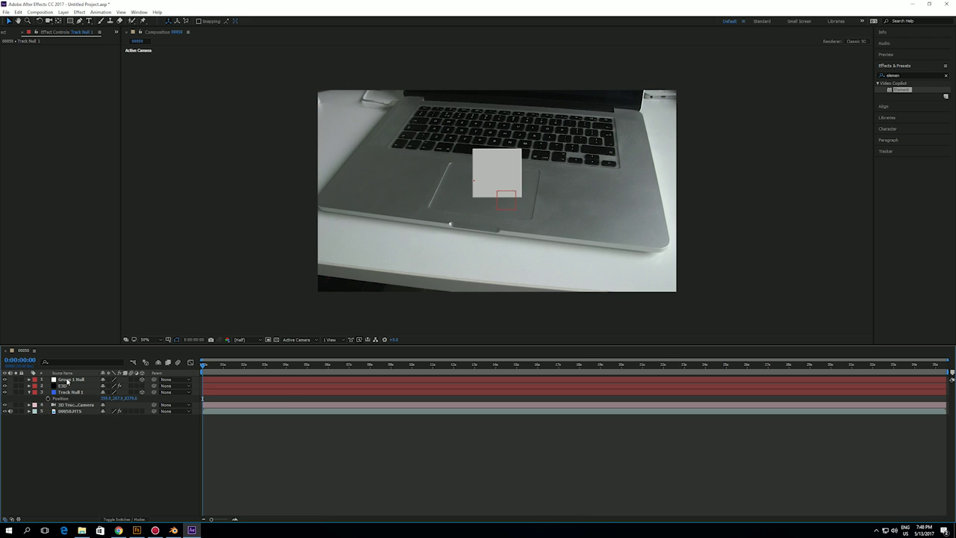
click(62, 381)
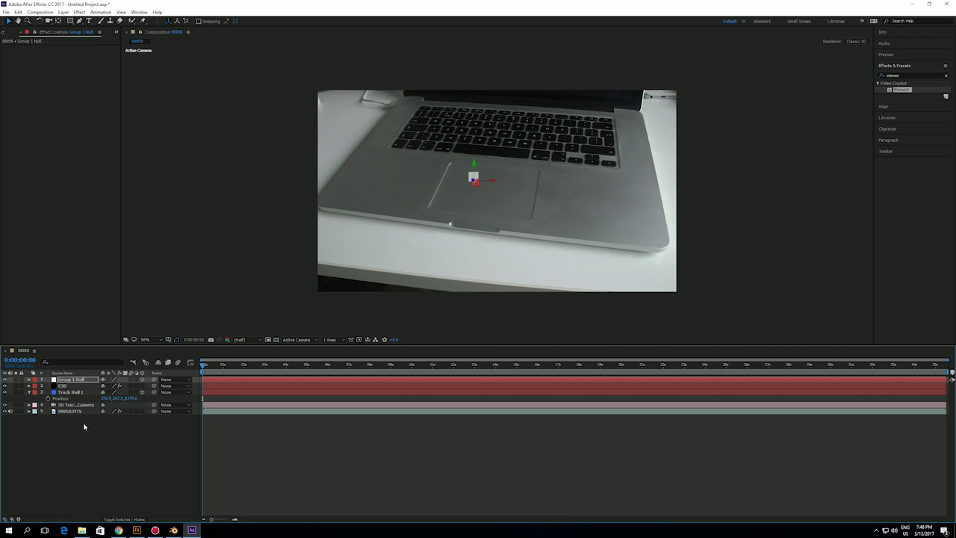
click(475, 177)
Step: Copy Track Null 1's Orientation to the Group 1 Null and rename the null
click(75, 393)
key(r)
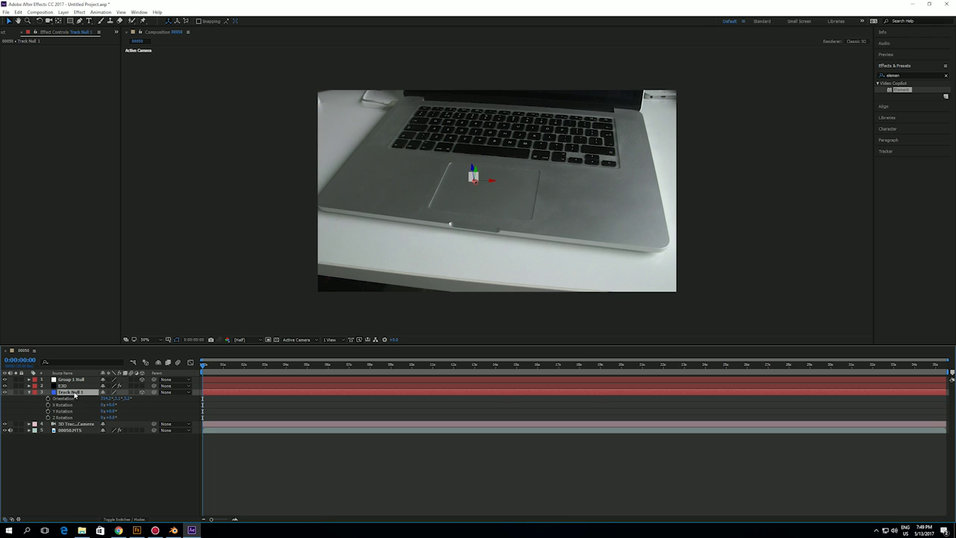
click(68, 400)
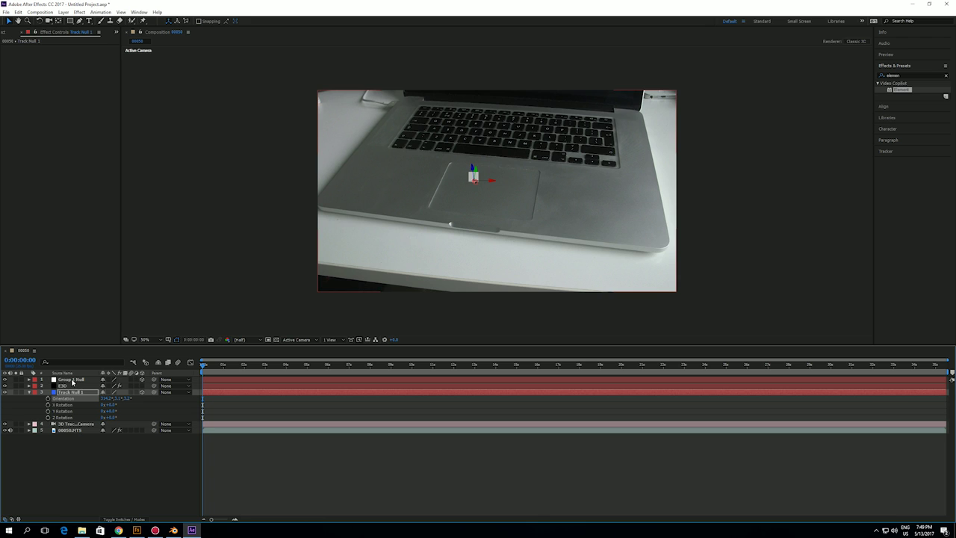
click(73, 380)
key(Return)
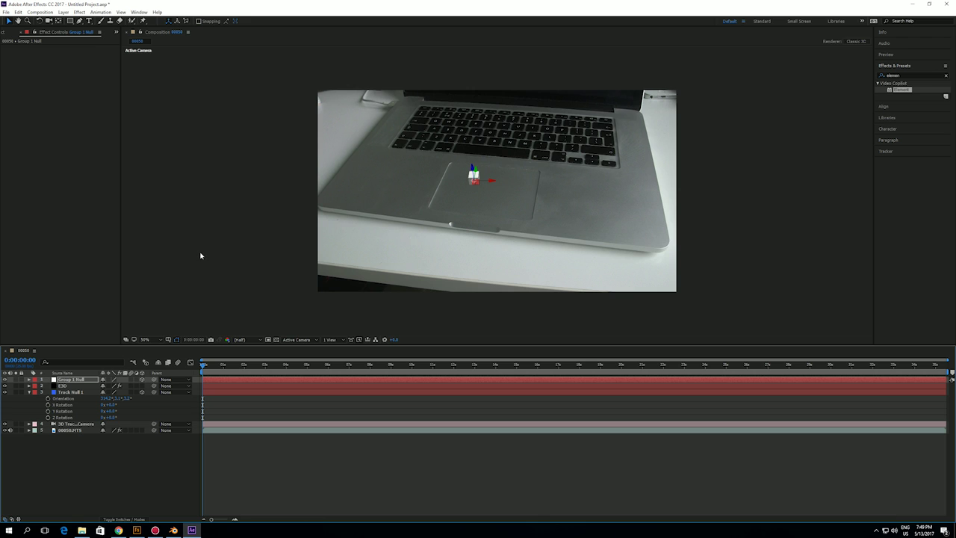
click(64, 386)
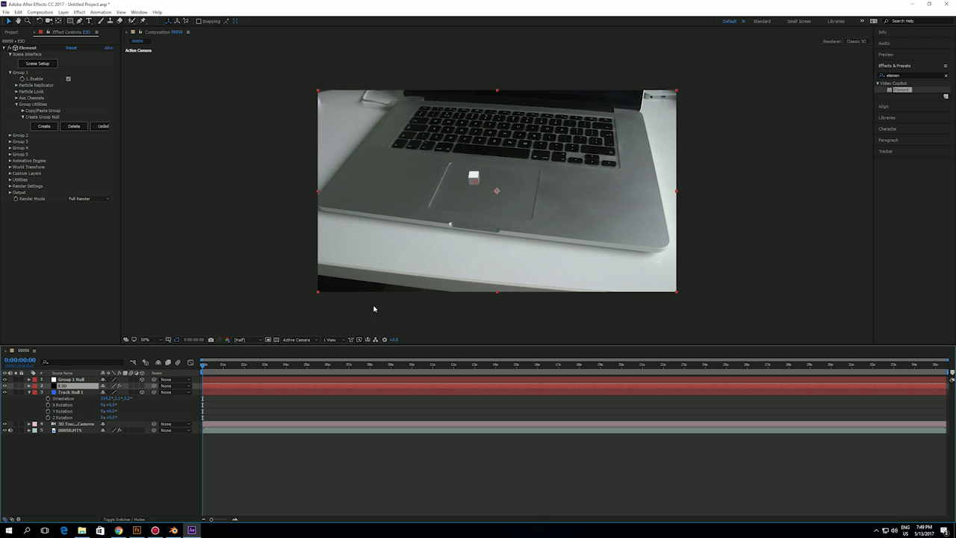
Step: Reopen Element 3D's Scene Setup and hide the box model
click(43, 65)
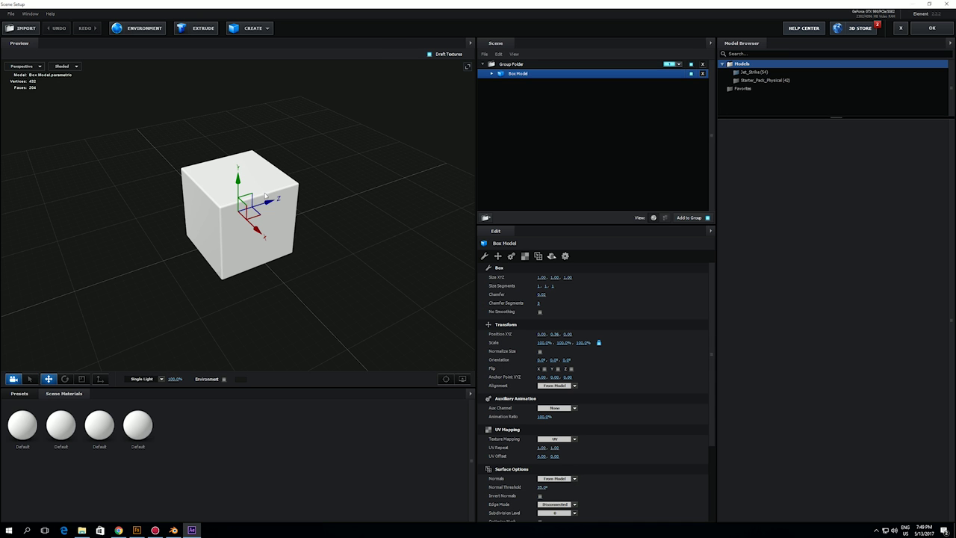
click(692, 75)
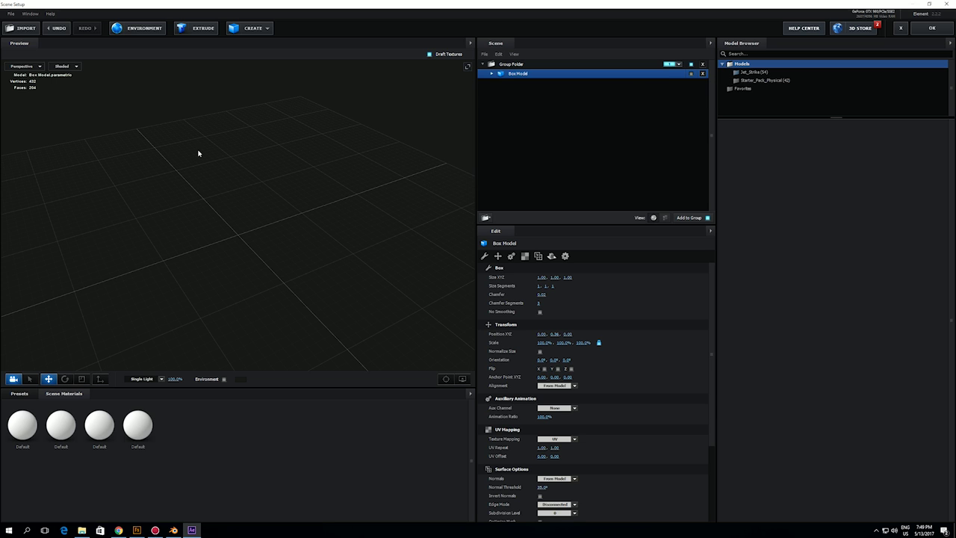
click(25, 28)
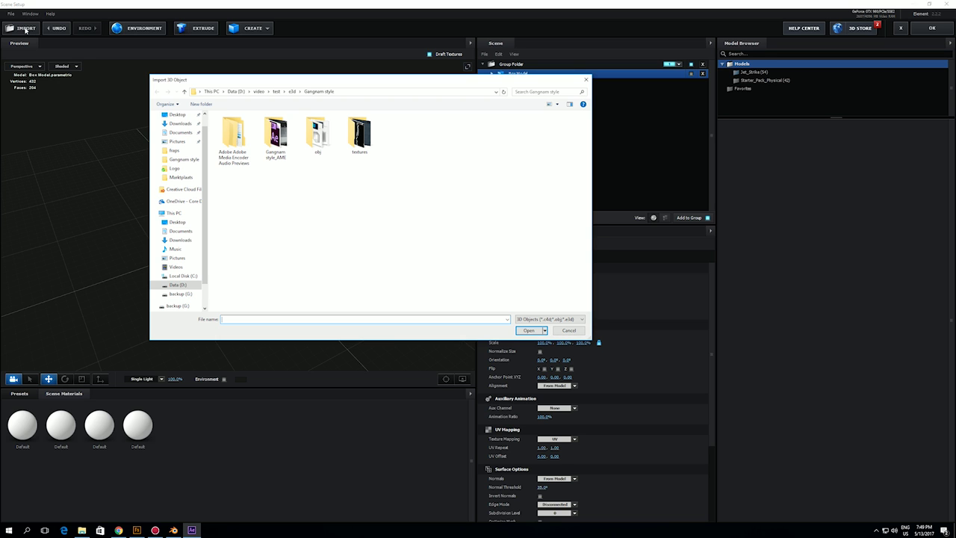
click(562, 329)
Step: Import untitled_000001.obj from the Tutorial > OBJ Gangnam style folder as a 3D sequence
click(11, 14)
mouse_move(30, 25)
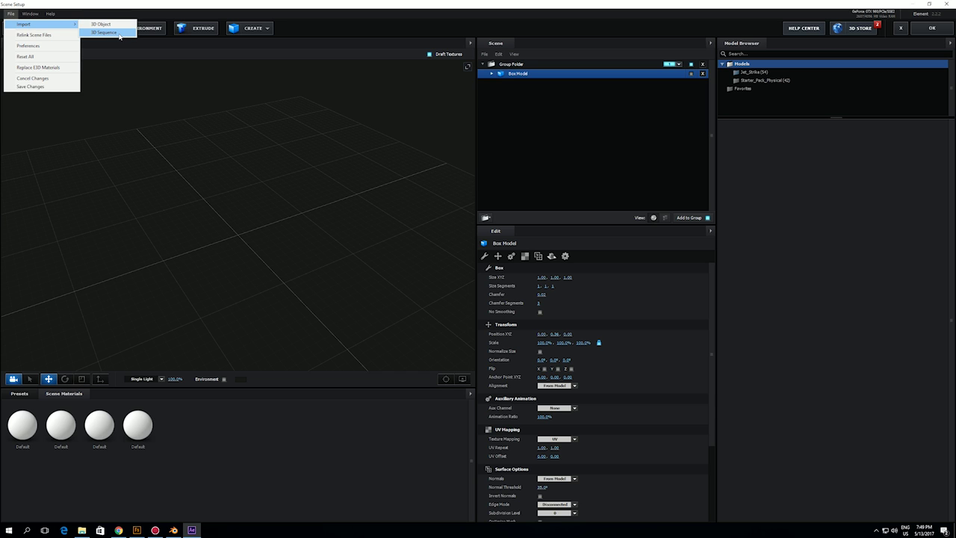
click(105, 32)
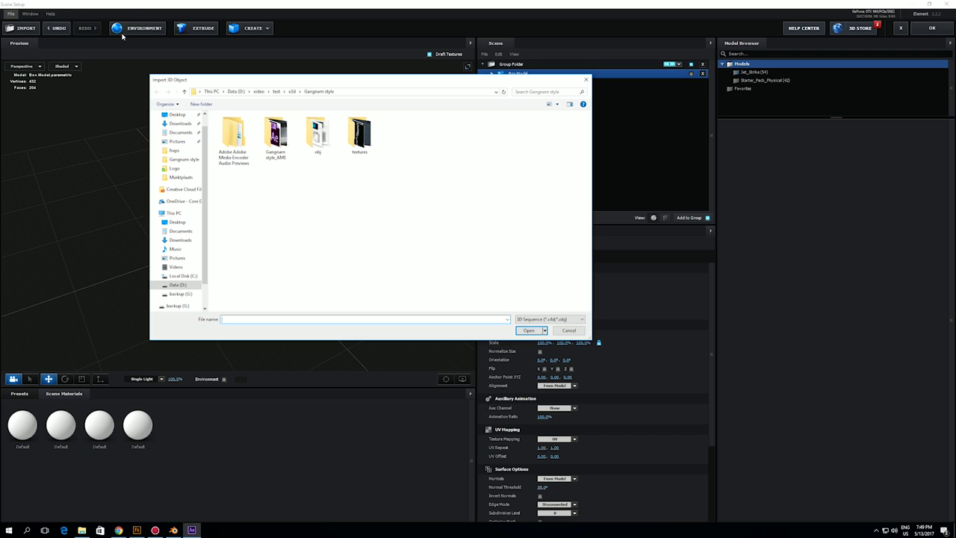
click(258, 91)
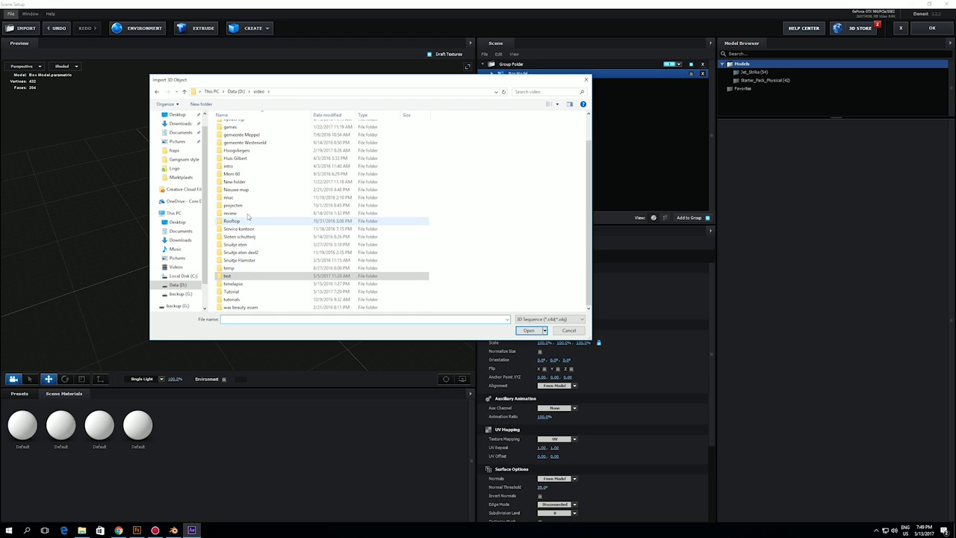
click(231, 275)
double_click(233, 290)
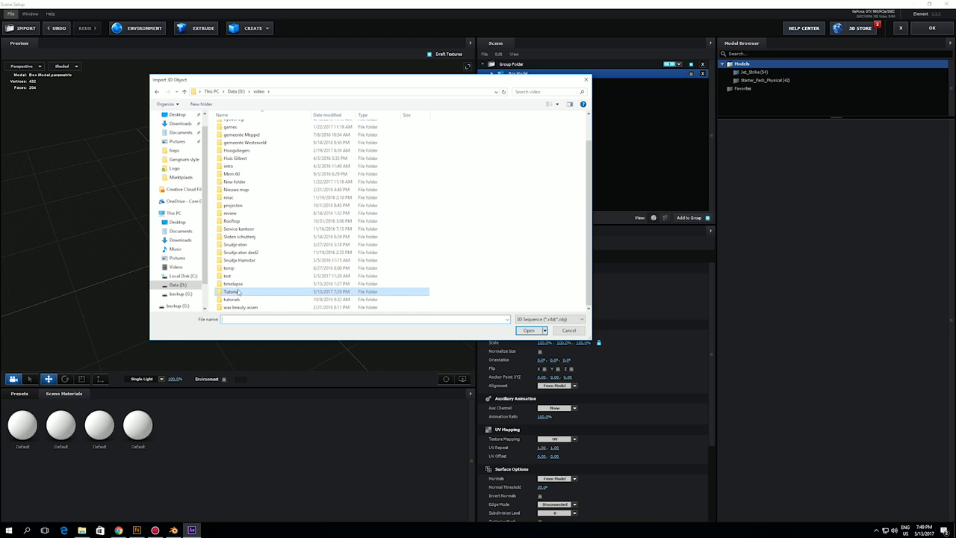
click(231, 134)
double_click(233, 135)
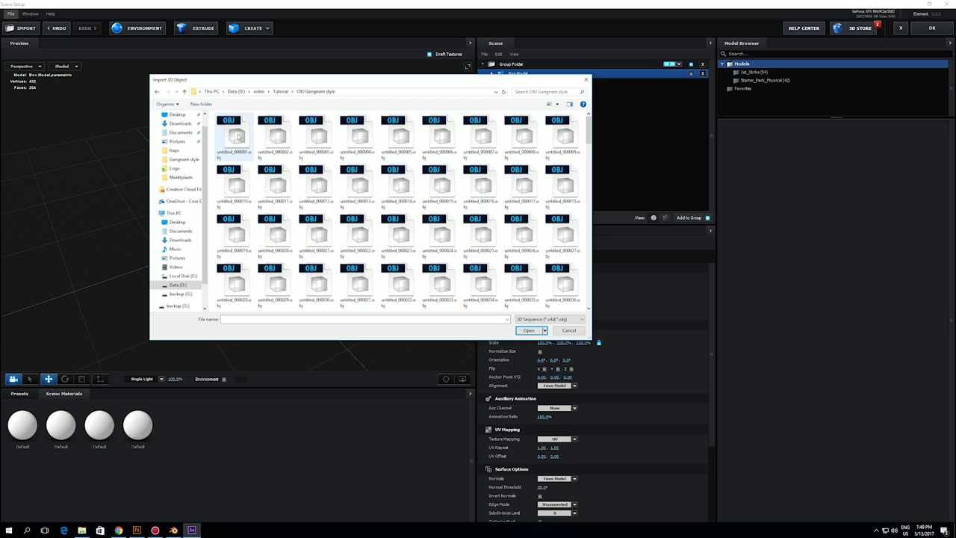
click(238, 134)
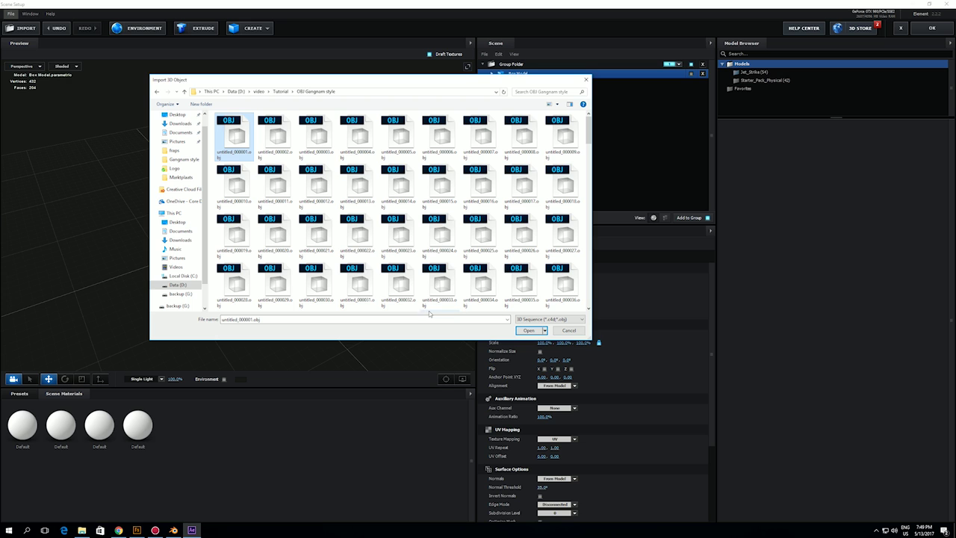
click(528, 331)
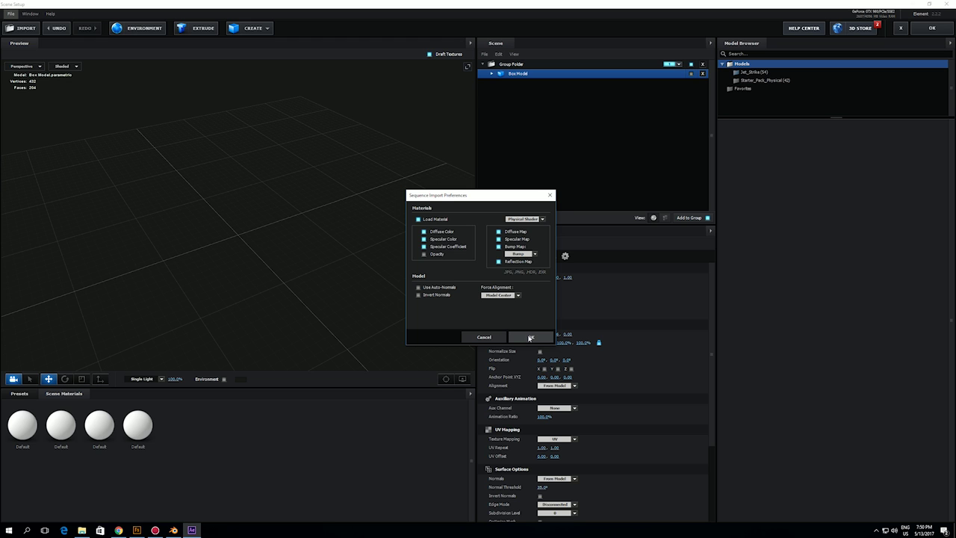
Step: Confirm the sequence import and scale the trench-coat character to about 3836%
click(530, 337)
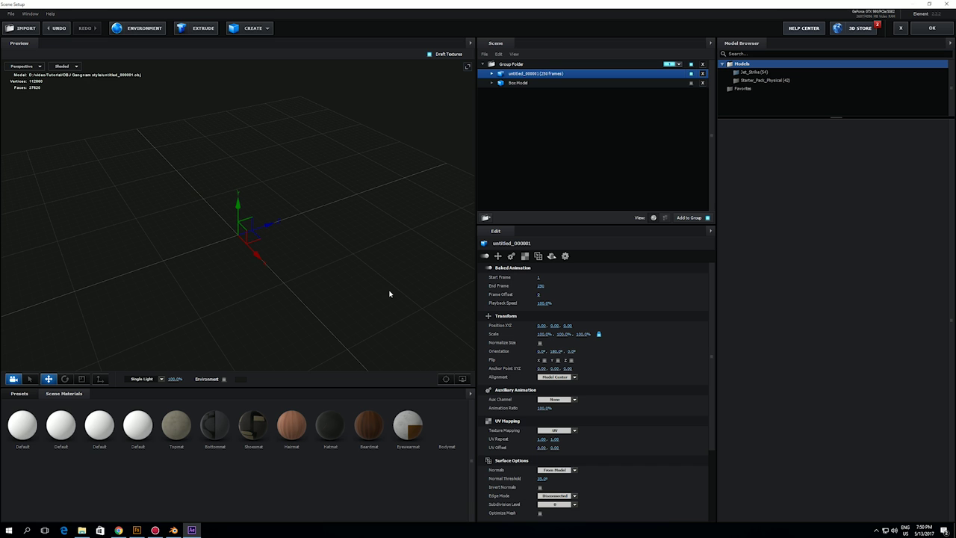
drag(251, 239, 281, 267)
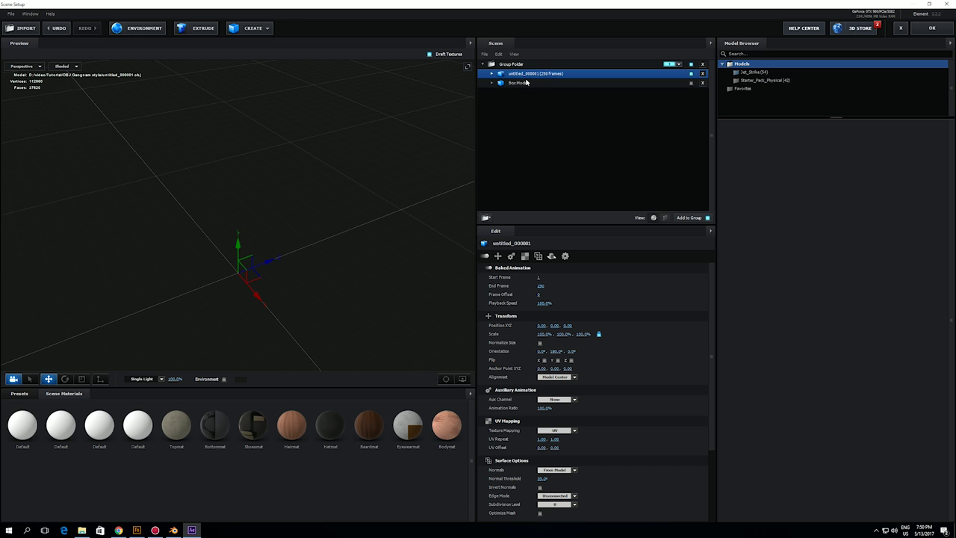
click(80, 379)
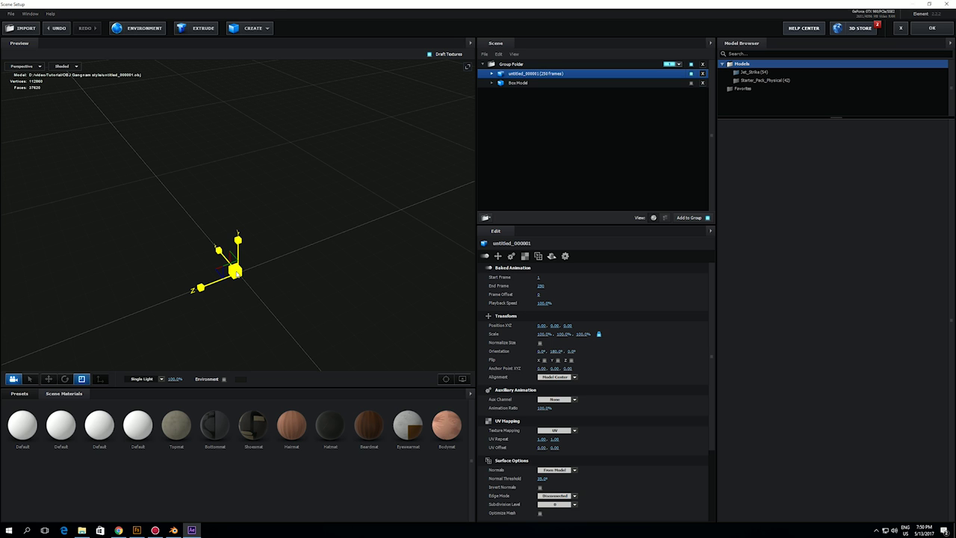
drag(236, 274, 302, 196)
Step: Raise the character slightly above the grid and apply the scene
click(48, 379)
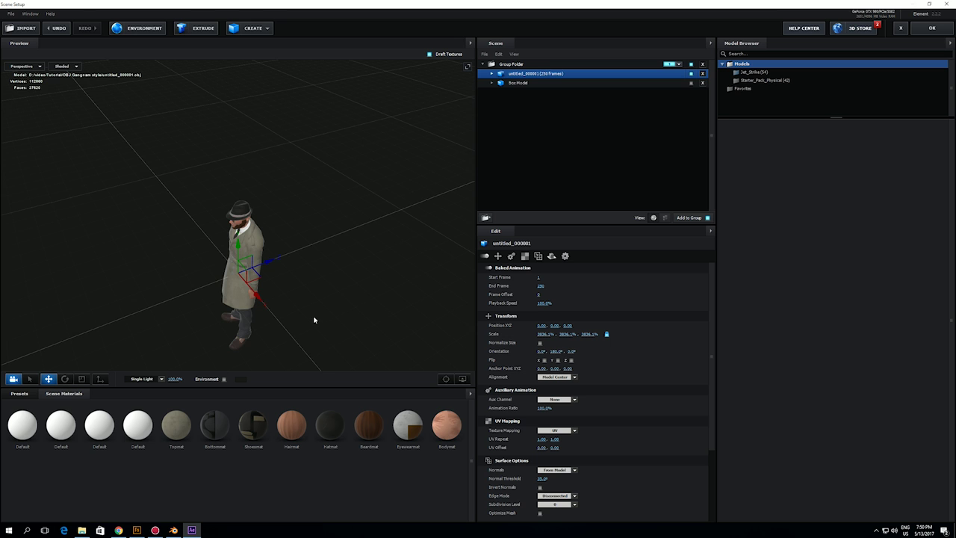
drag(314, 321, 301, 299)
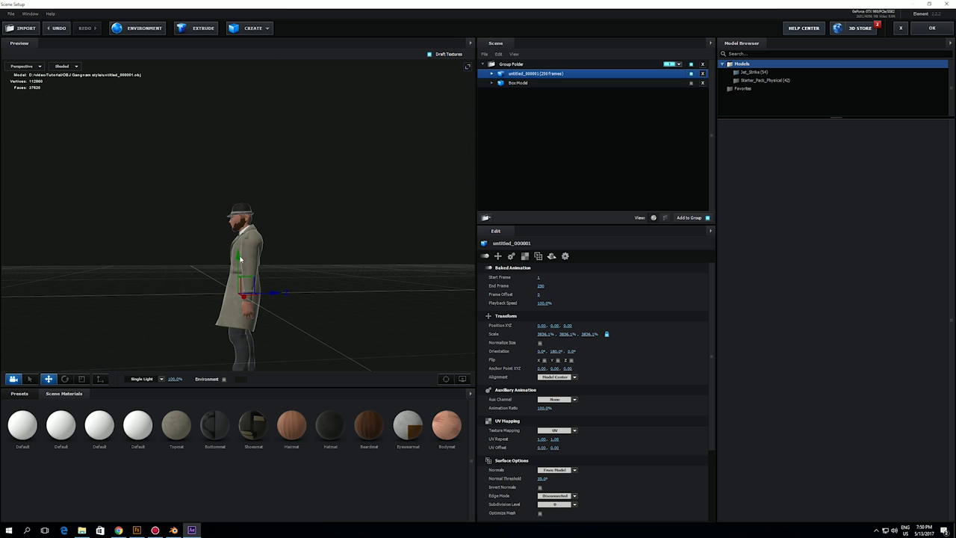
drag(239, 258, 240, 174)
mouse_move(312, 265)
mouse_down()
mouse_move(344, 260)
mouse_move(318, 254)
mouse_up()
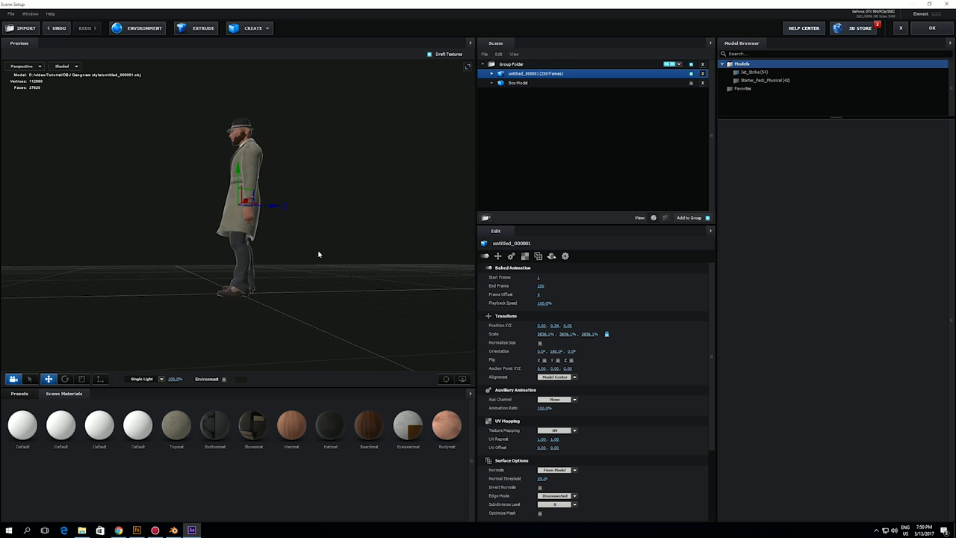
drag(339, 211, 376, 224)
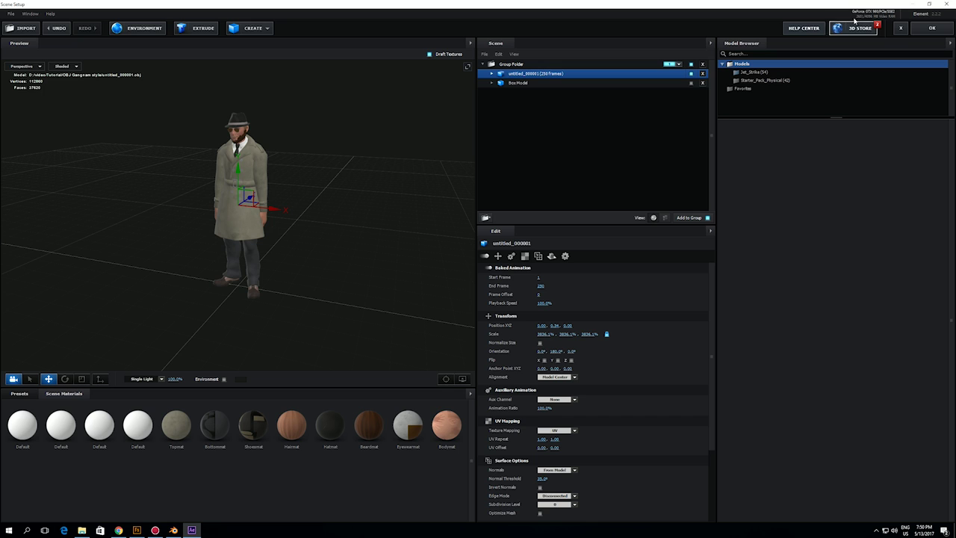
click(931, 28)
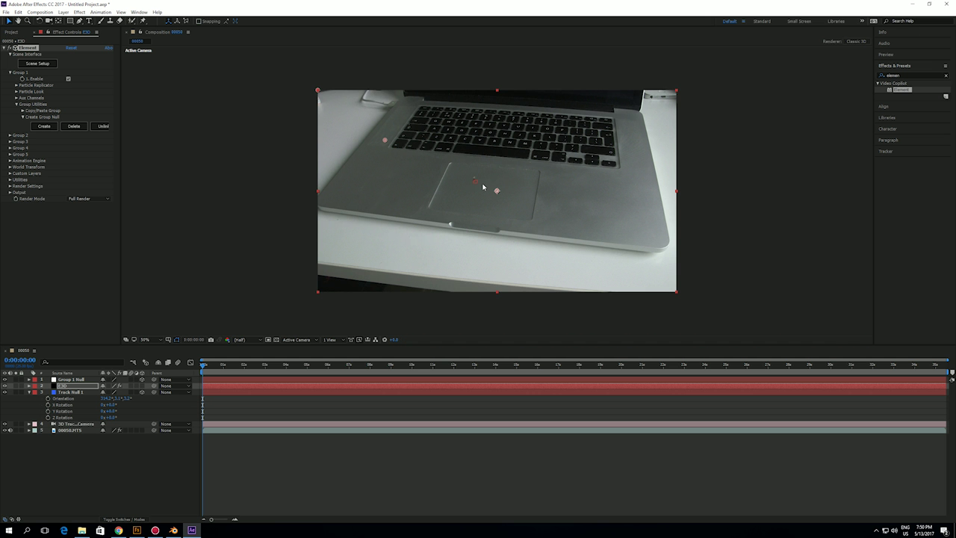
Step: Scale the character to 19564.7%, undo the Y stretch, and lift it higher on Y
click(35, 64)
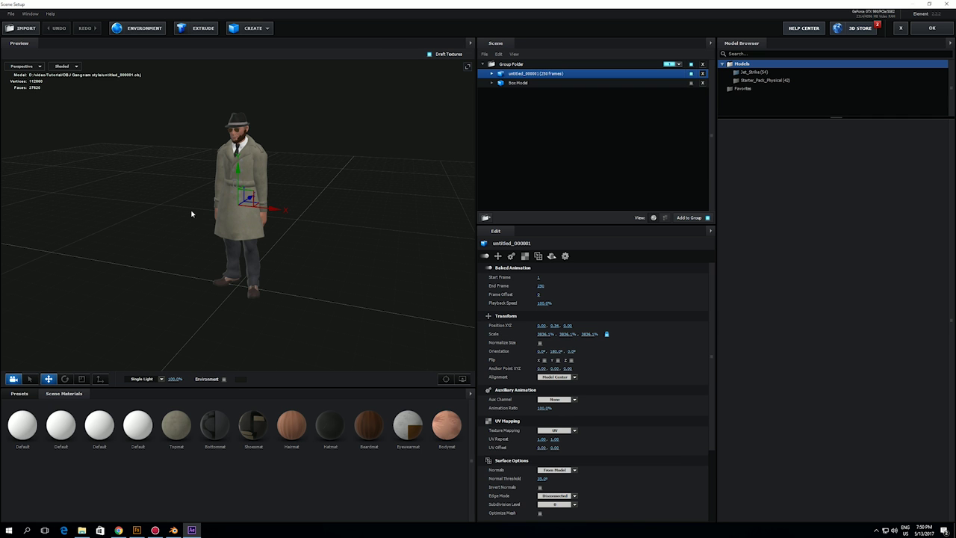
click(81, 379)
drag(238, 208, 305, 230)
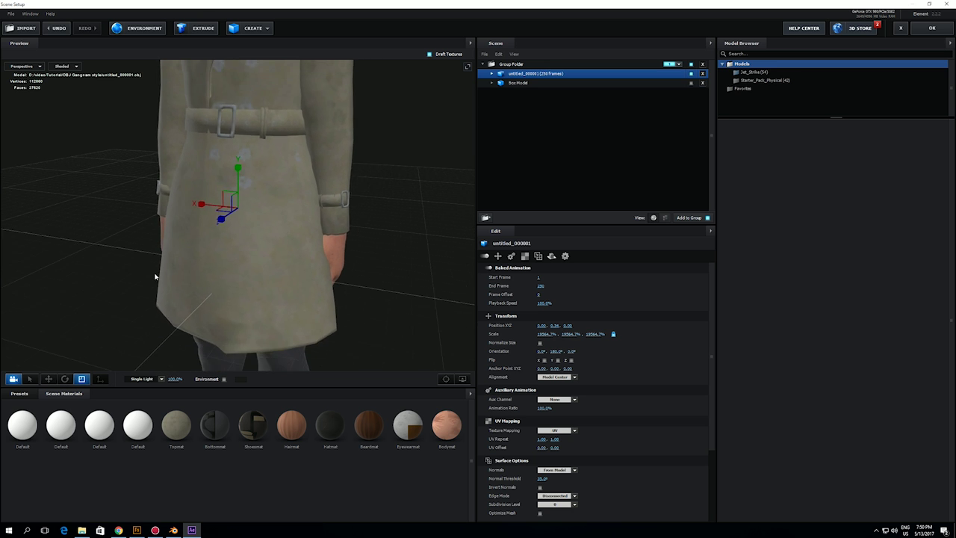
scroll(154, 276, down, 5)
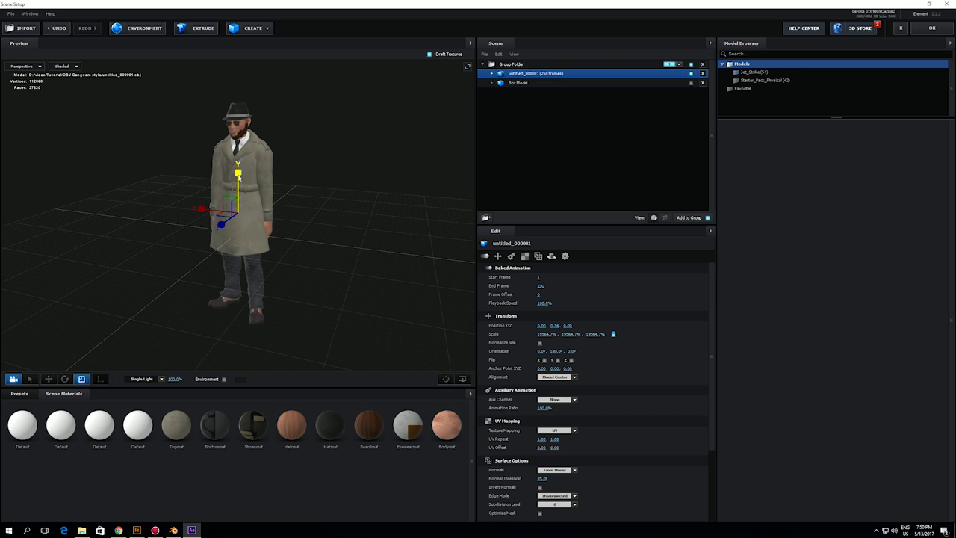
drag(239, 176, 238, 169)
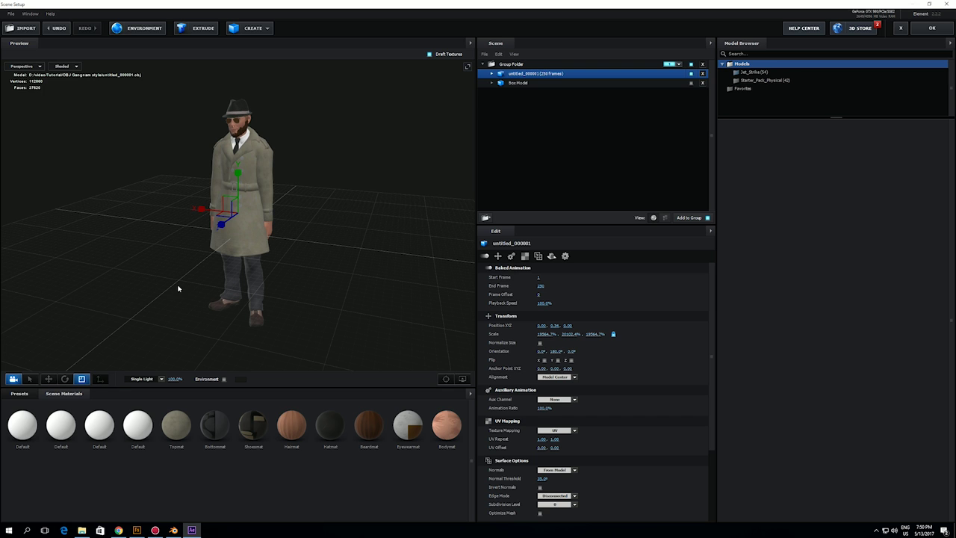
key(ctrl+z)
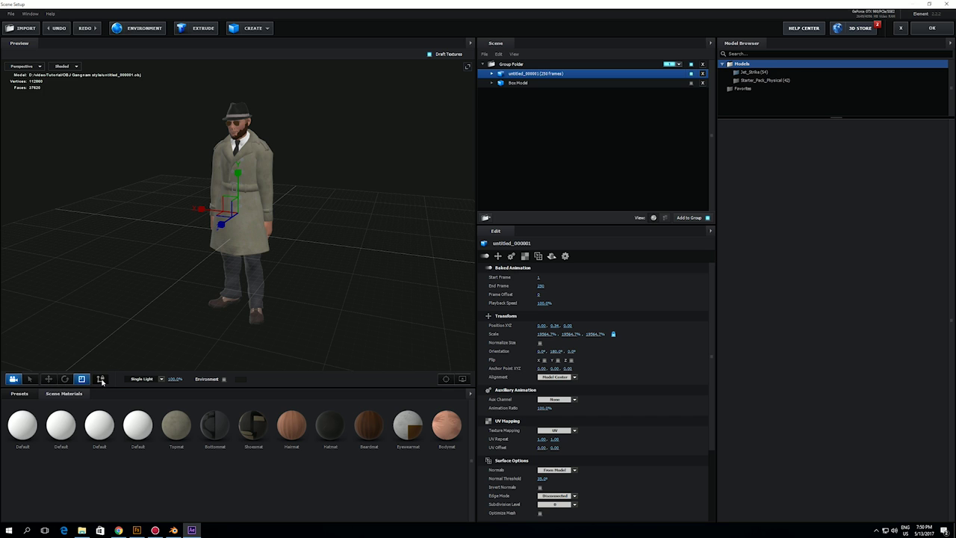
click(48, 379)
drag(238, 176, 239, 90)
click(932, 28)
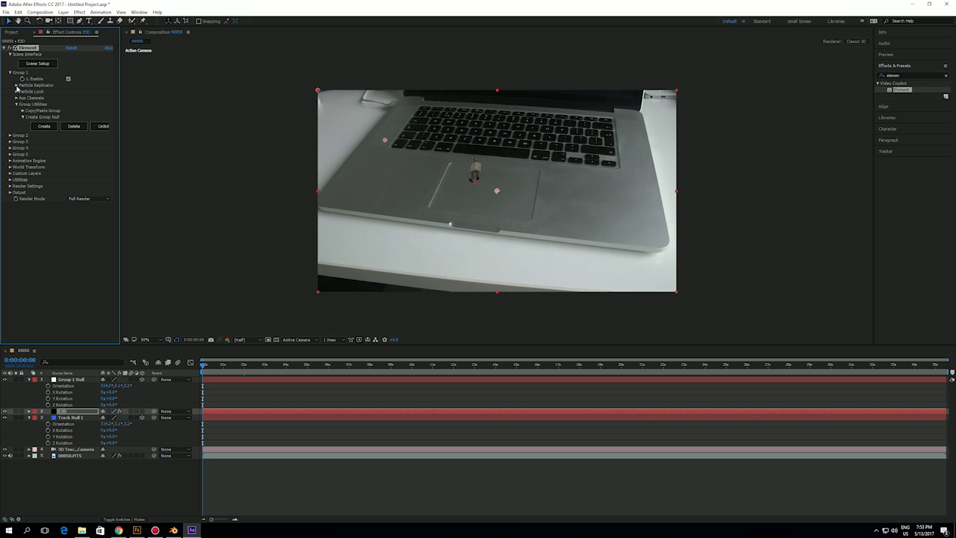
Step: Set Group 1's Particle Replicator X Rotation so the character stands upright, then scrub to check tracking
click(17, 85)
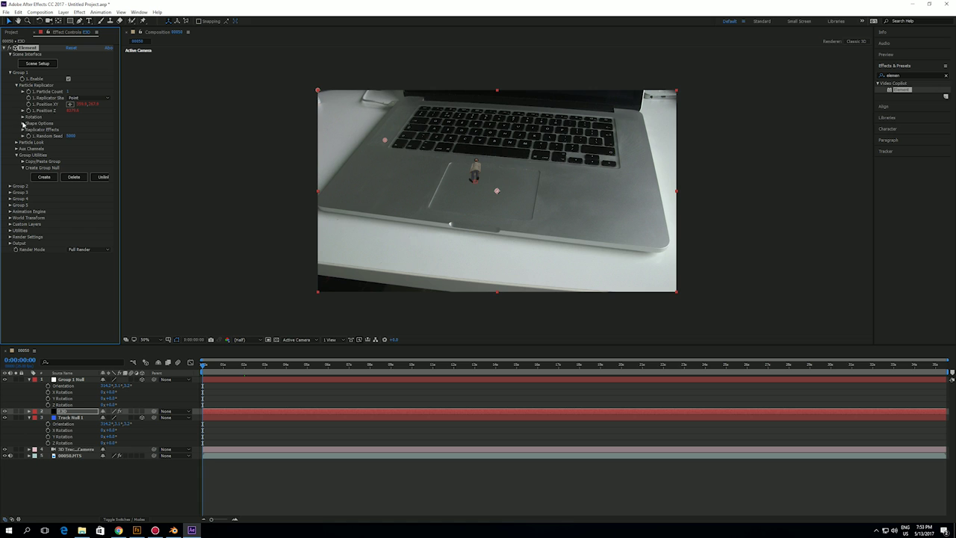
click(22, 117)
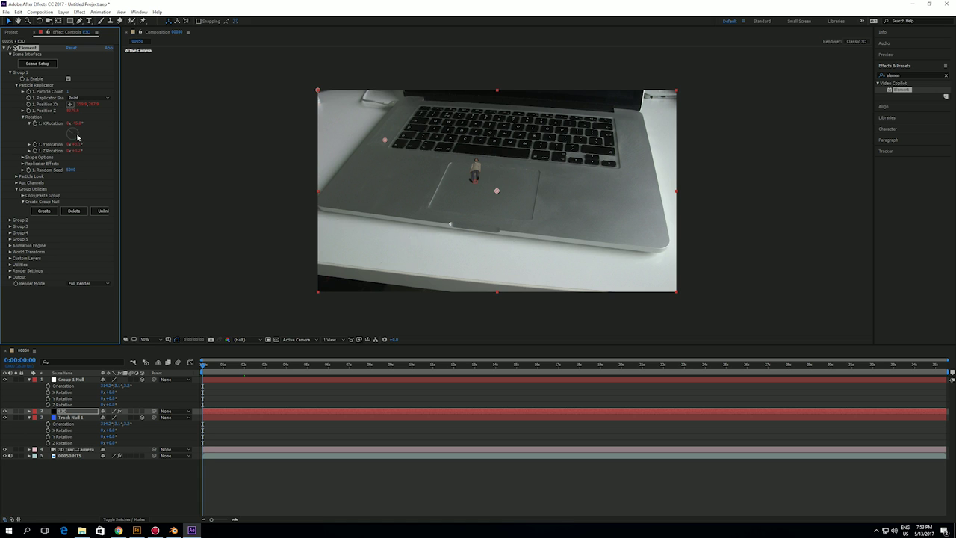
drag(77, 124, 86, 144)
drag(204, 366, 275, 372)
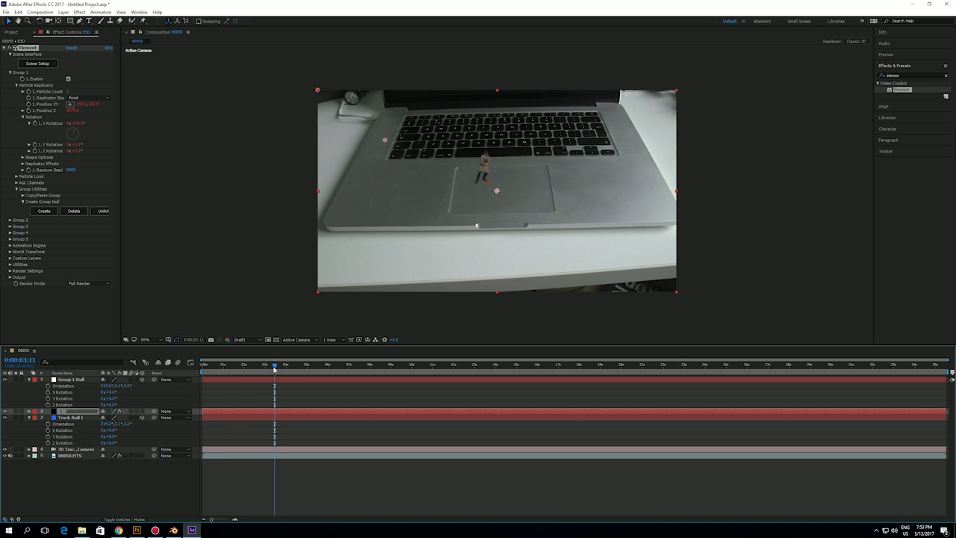
drag(275, 368, 203, 366)
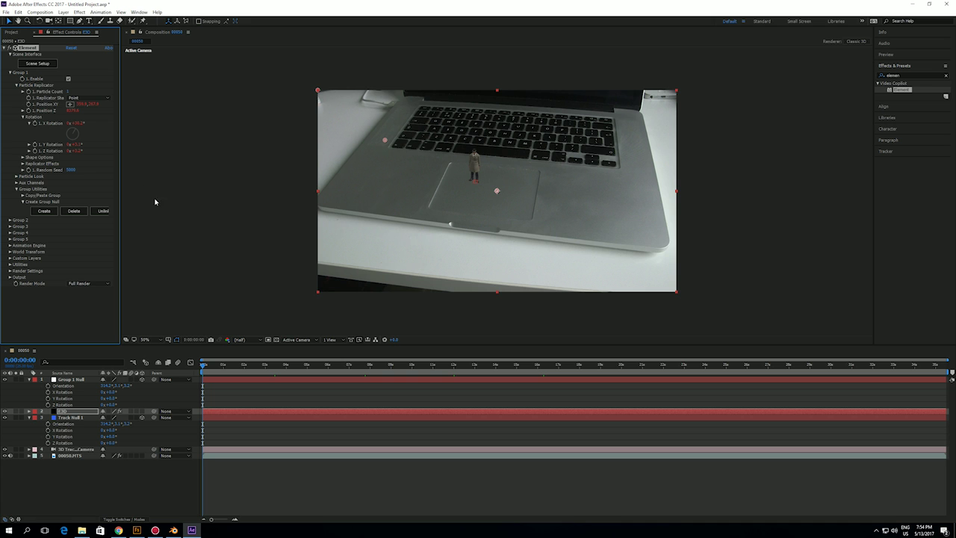
Step: Add a plane and scale it to about 2751% as a wide floor
click(45, 65)
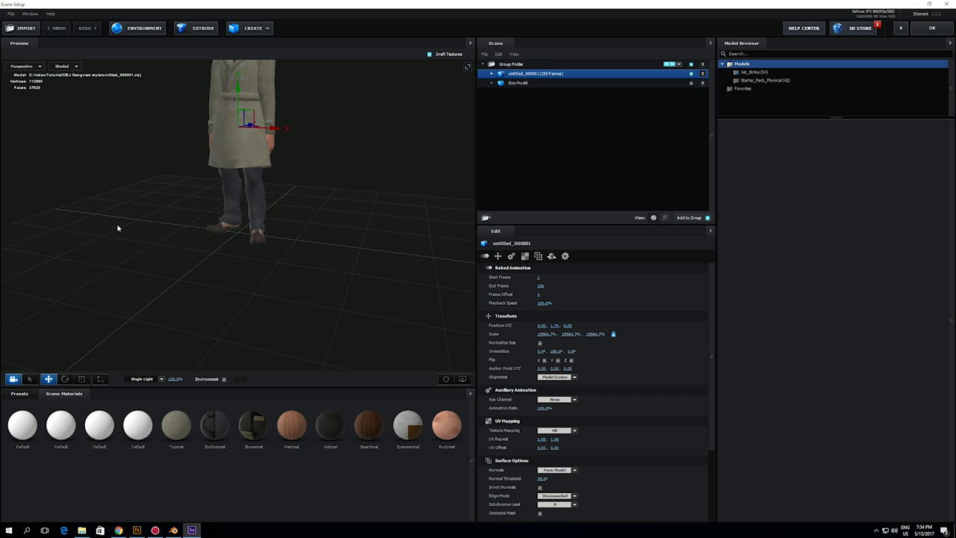
click(256, 28)
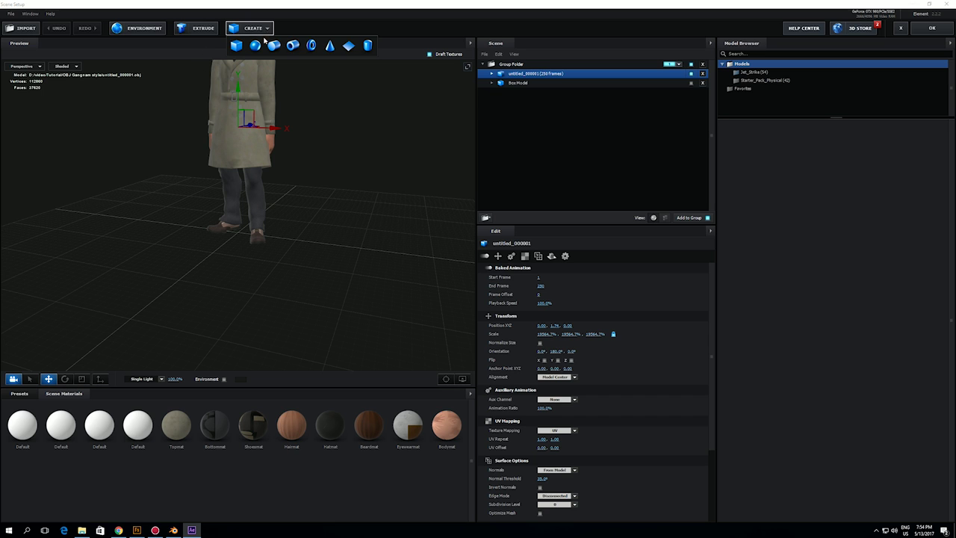
click(348, 48)
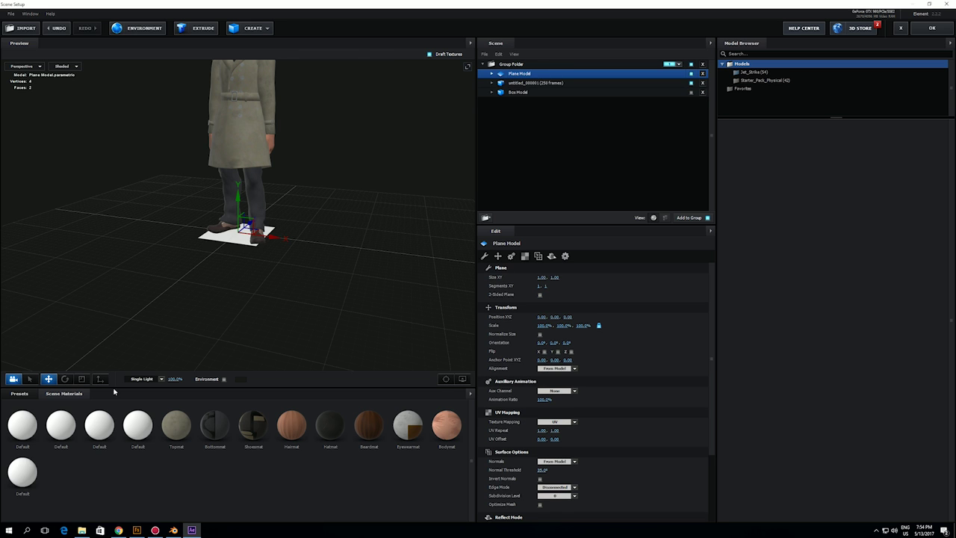
click(81, 379)
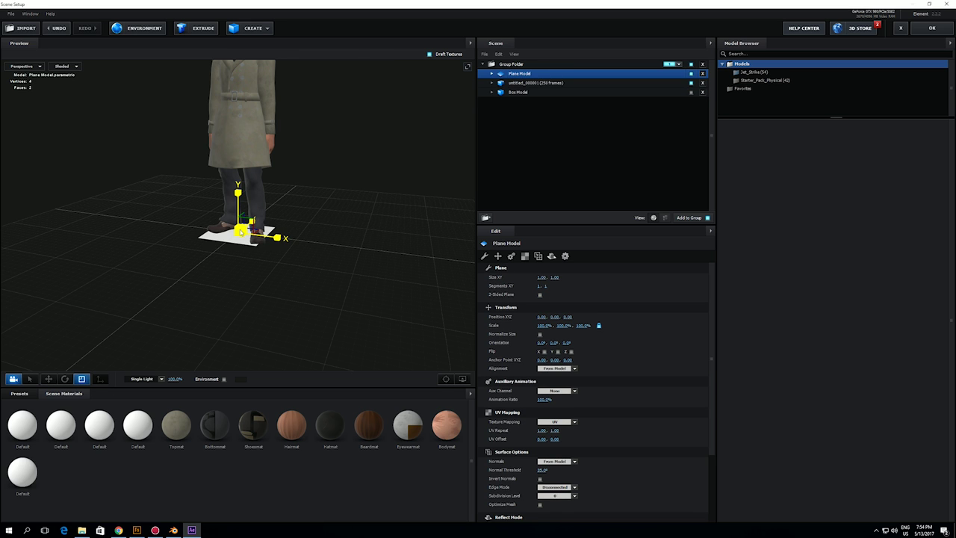
drag(242, 235, 665, 520)
scroll(347, 272, down, 5)
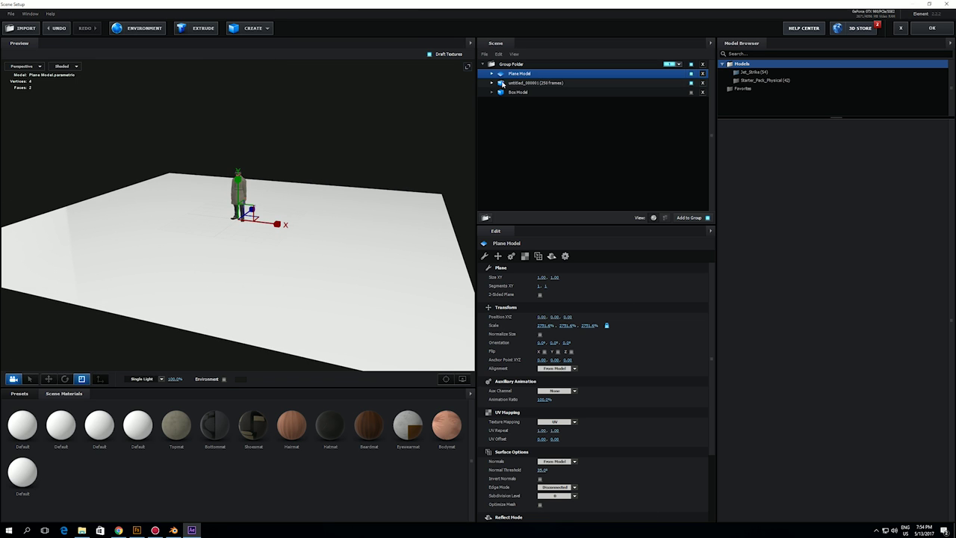
Step: Enable Matte Shadow on the plane's Default material and apply the scene
click(492, 84)
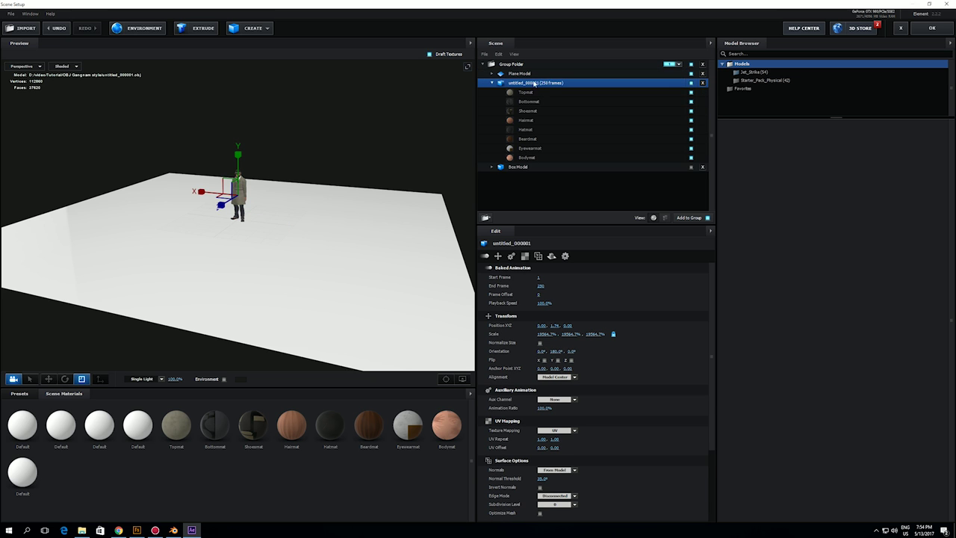
click(491, 83)
click(491, 74)
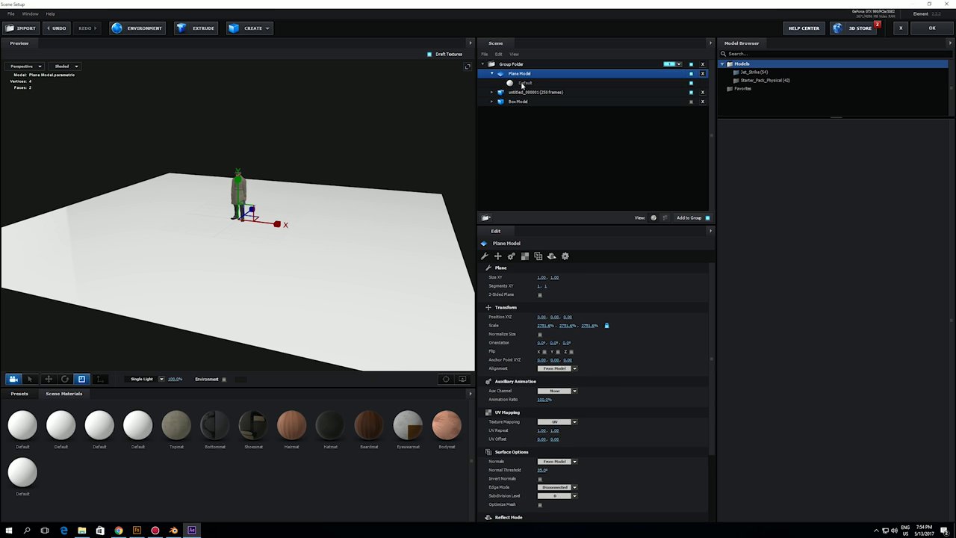
click(522, 84)
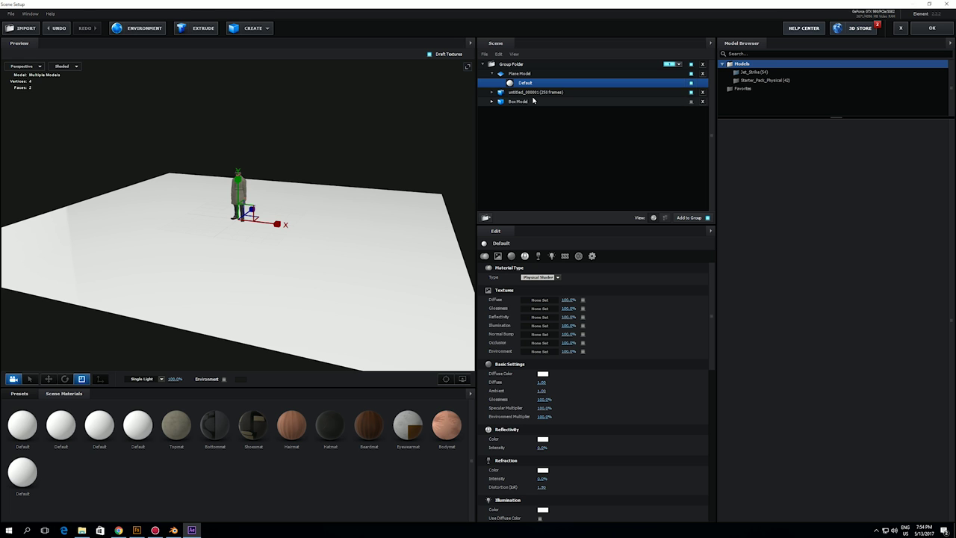
drag(712, 342, 701, 491)
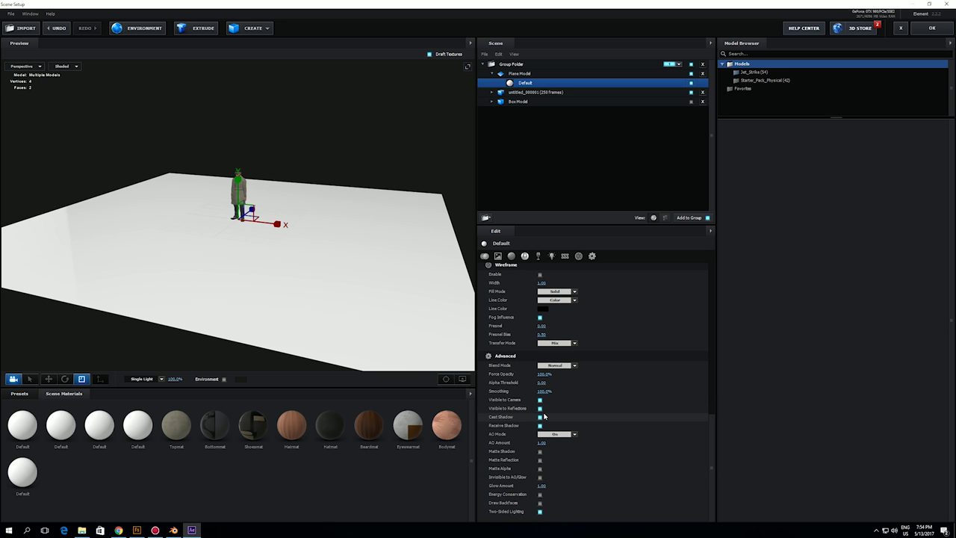
click(540, 452)
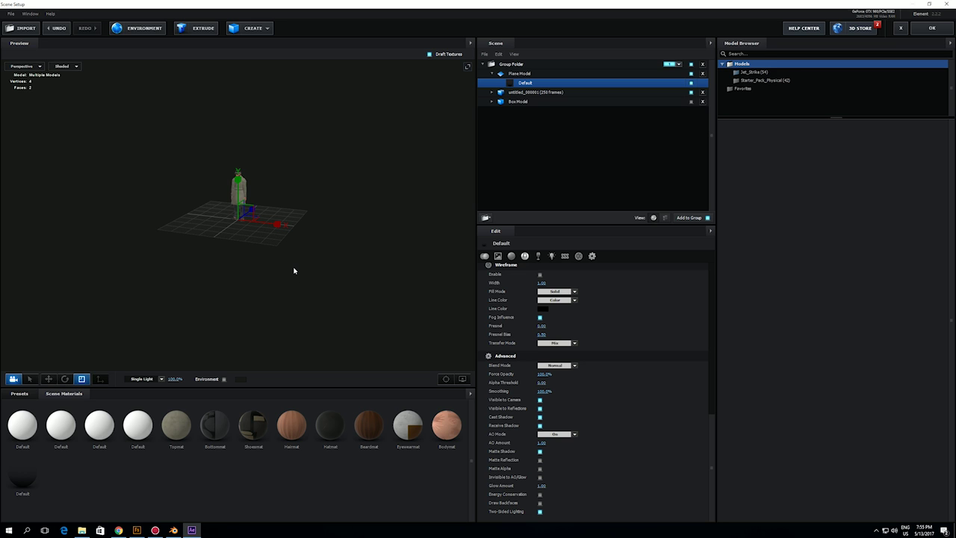
click(942, 29)
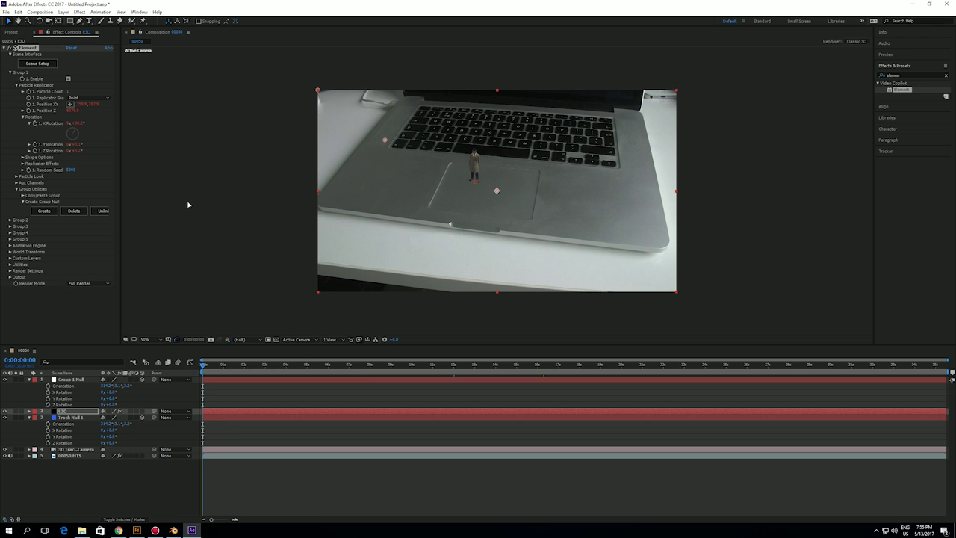
Step: Close Scene Setup and set Element 3D's Render Settings shadow mode to Ray-Traced
right_click(66, 491)
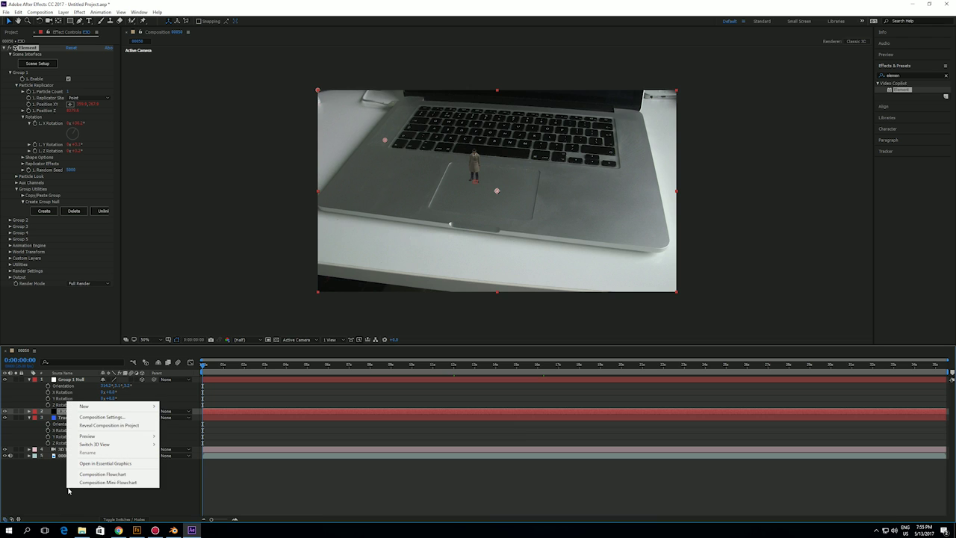
click(46, 65)
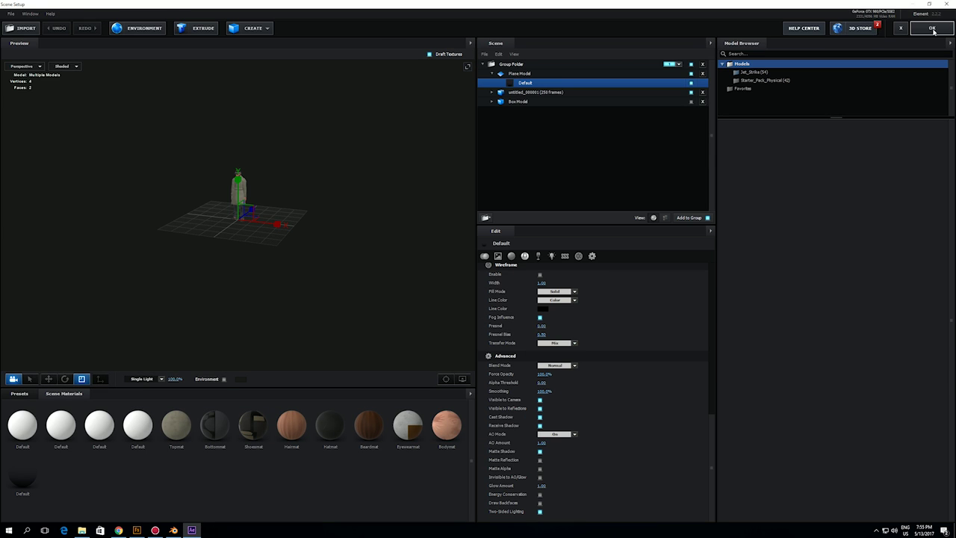
click(933, 28)
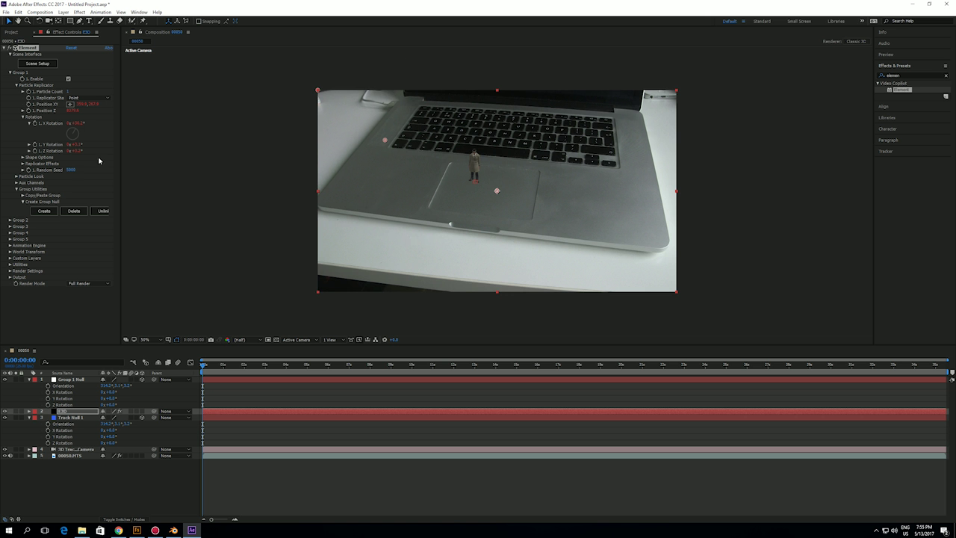
click(8, 272)
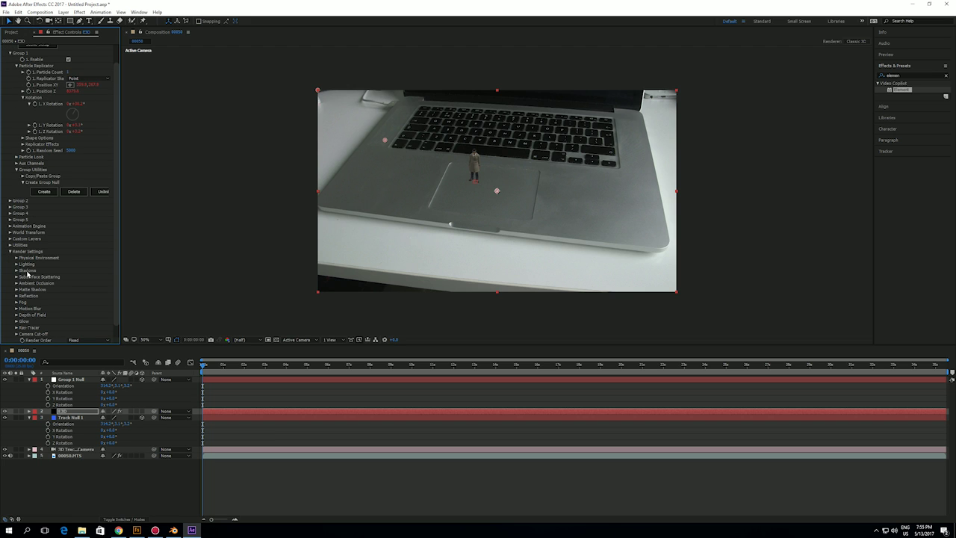
click(16, 271)
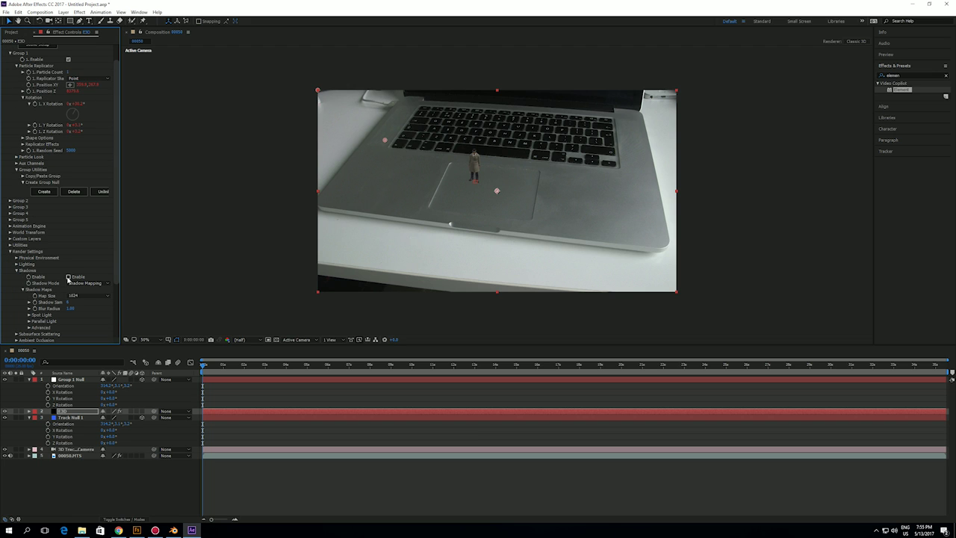
click(100, 284)
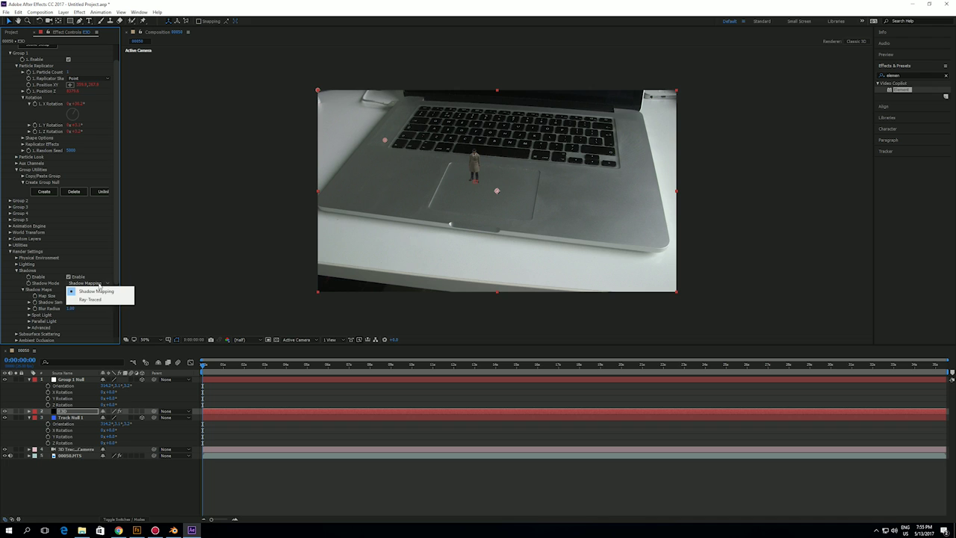
click(86, 300)
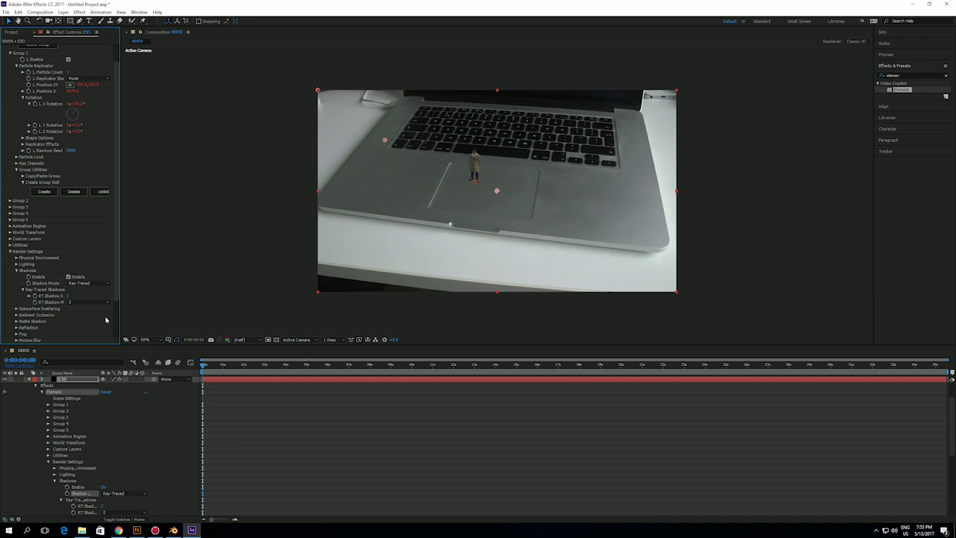
scroll(97, 321, down, 3)
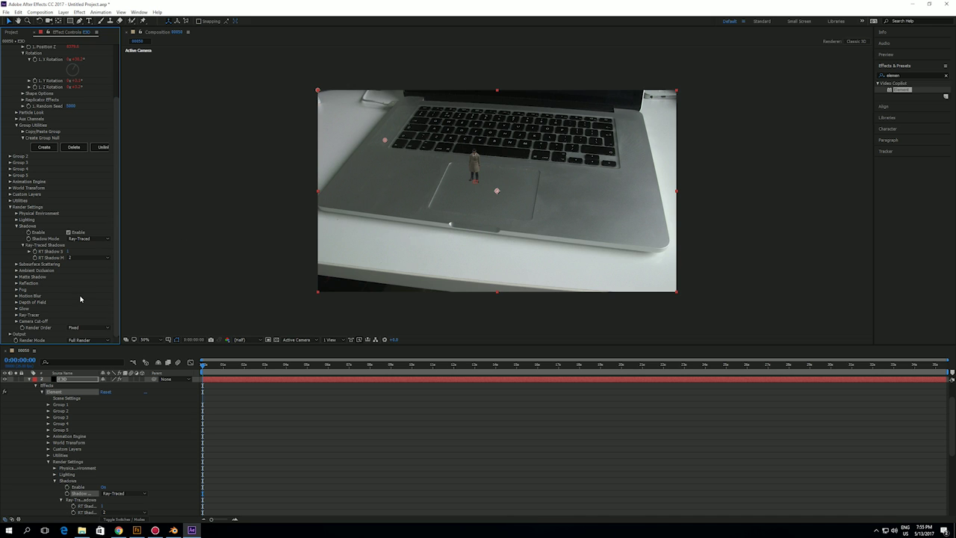
Step: Add a new Spot light layer with Casts Shadows enabled
click(36, 385)
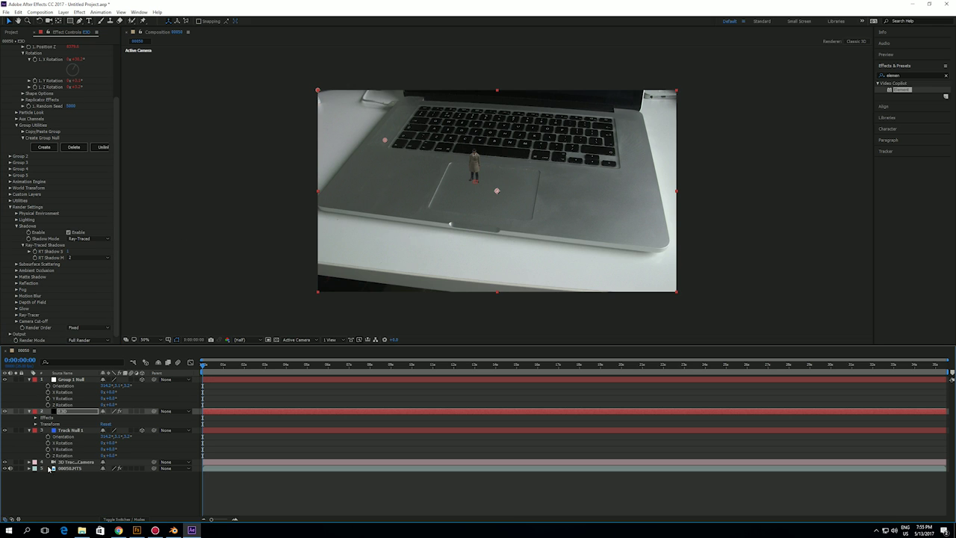
right_click(66, 482)
mouse_move(110, 402)
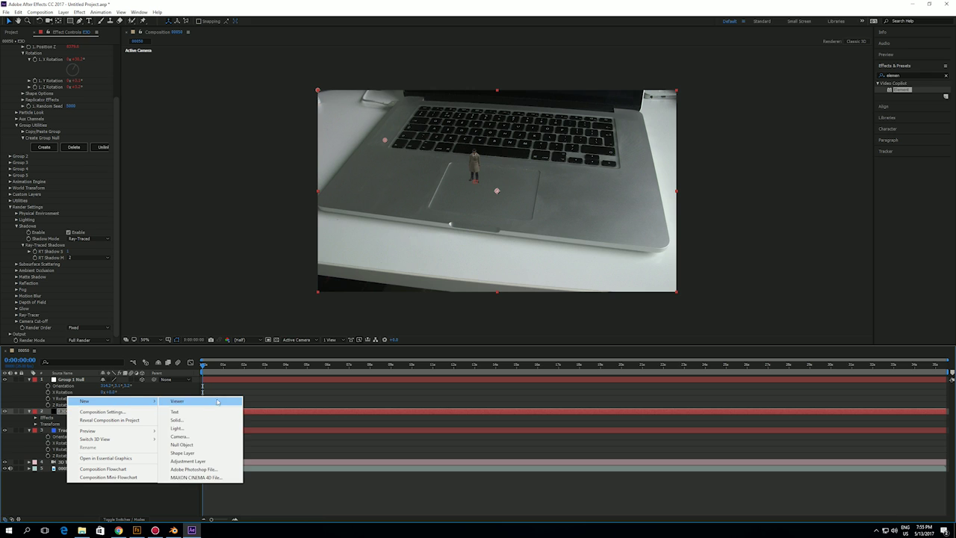
click(210, 428)
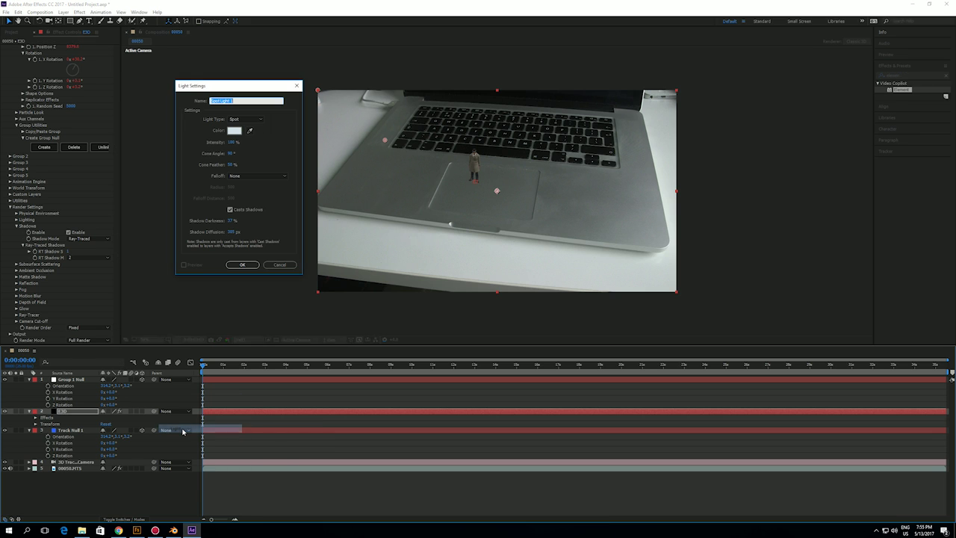
click(247, 119)
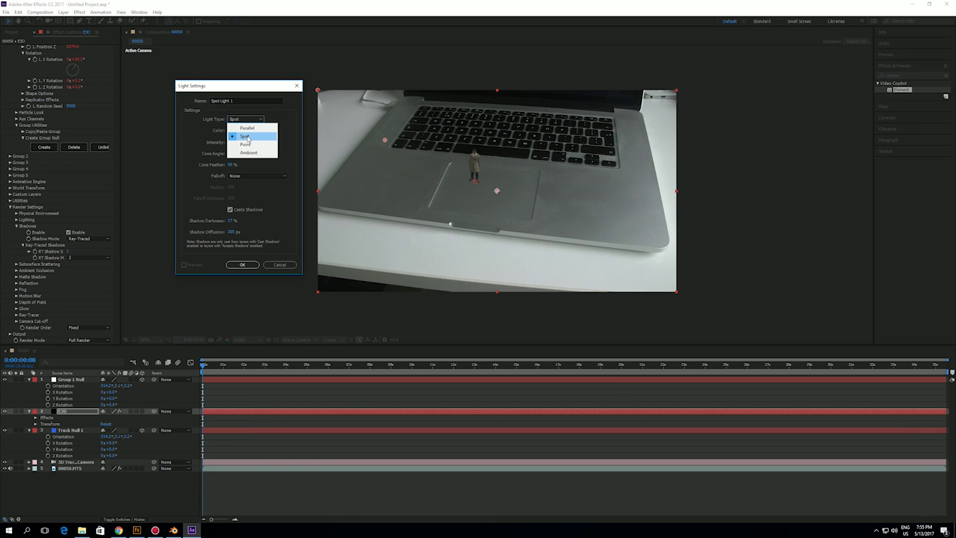
click(247, 136)
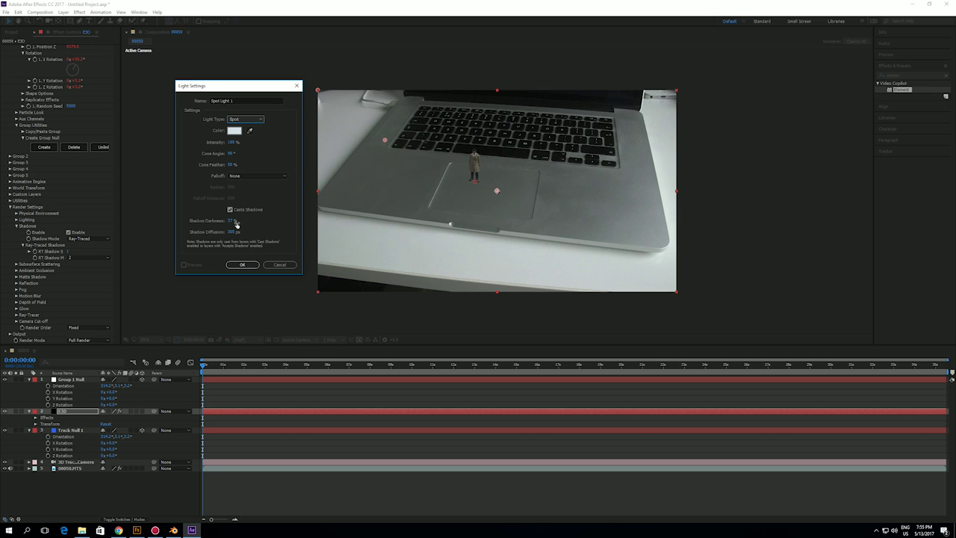
mouse_move(228, 224)
mouse_down()
mouse_move(240, 226)
mouse_move(229, 222)
mouse_up()
Step: Create Spot Light 1 and move it up and back over the keyboard
click(242, 264)
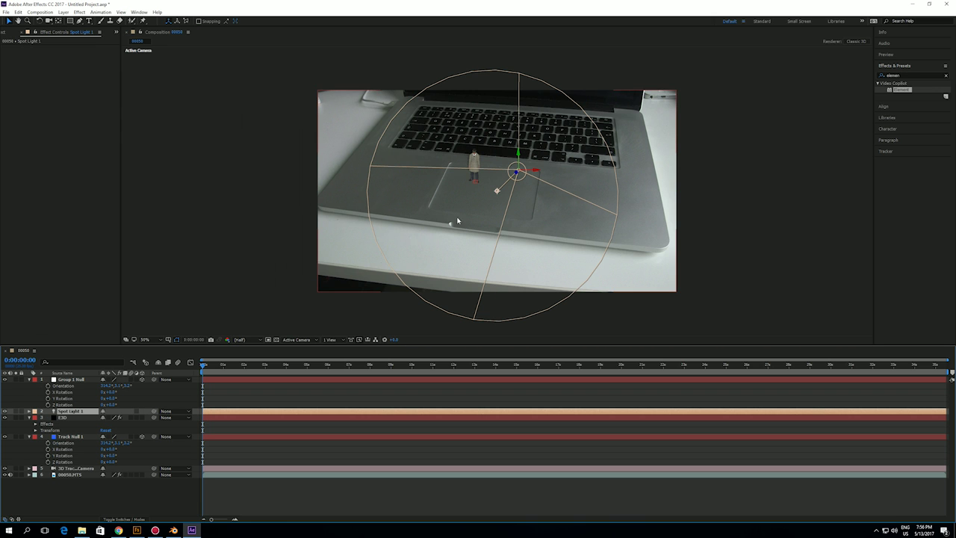
drag(536, 172, 623, 173)
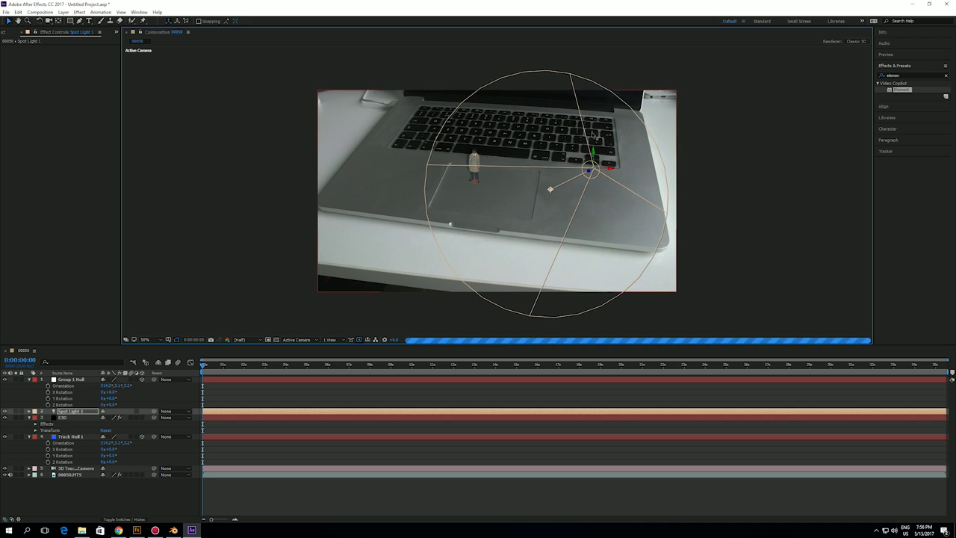
drag(593, 132, 491, 164)
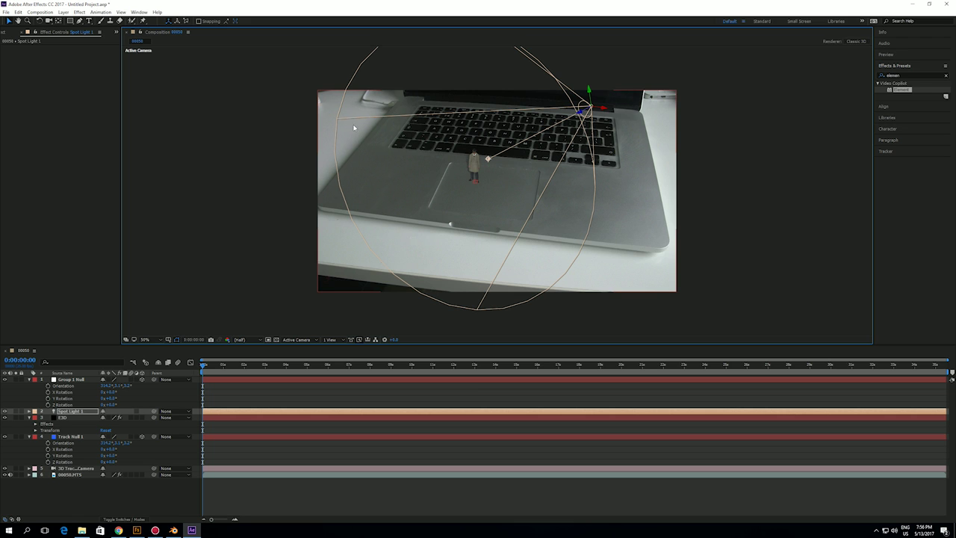
Step: Check the light's placement in Front view and shift it further right
click(330, 341)
click(298, 340)
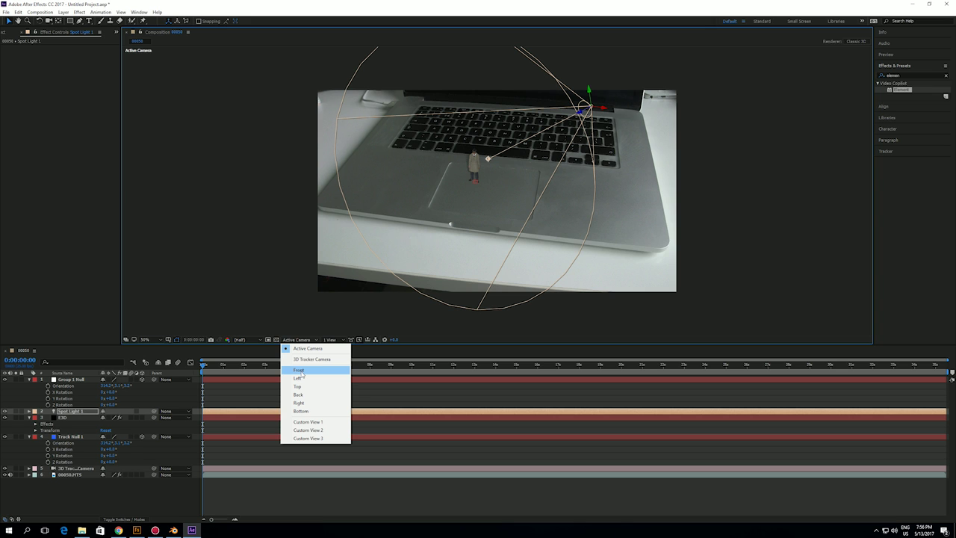
click(299, 370)
scroll(473, 217, down, 2)
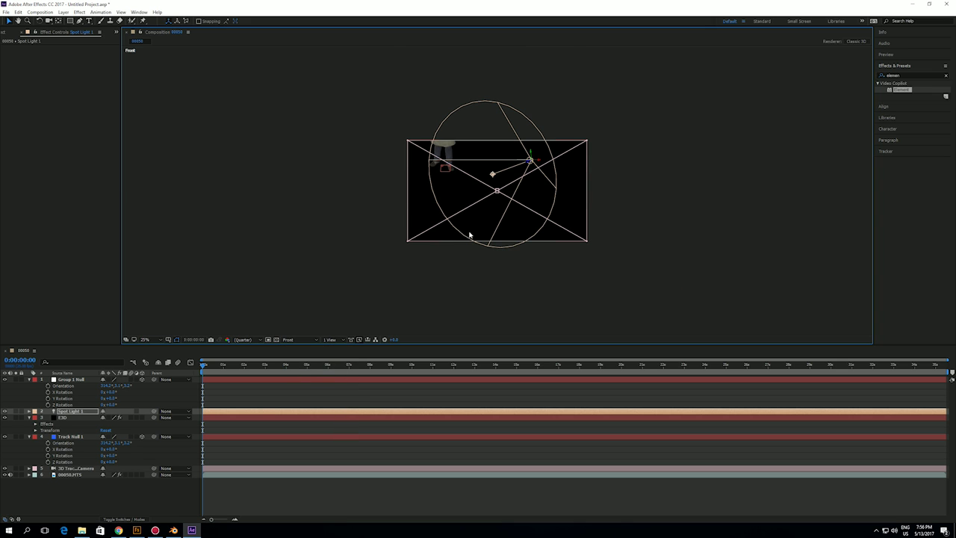
click(295, 341)
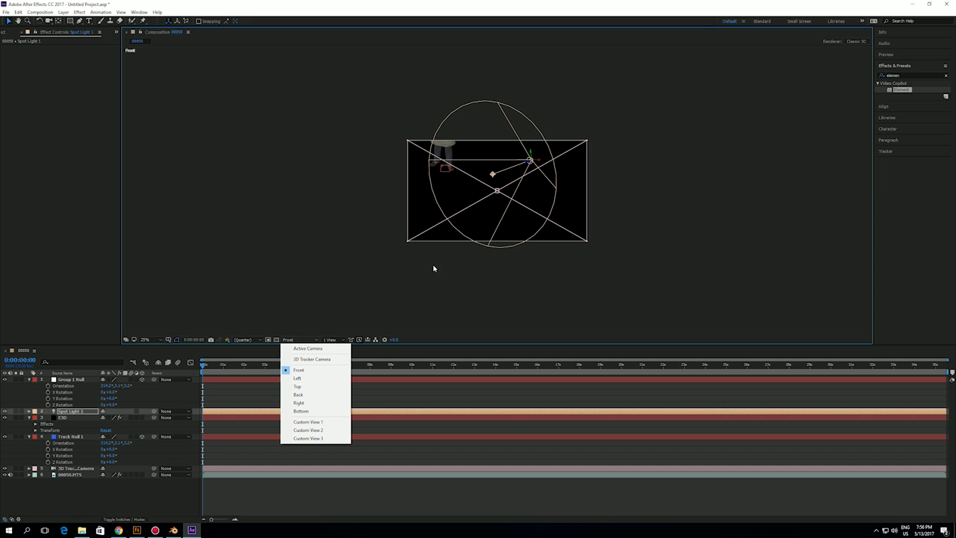
click(398, 287)
click(532, 160)
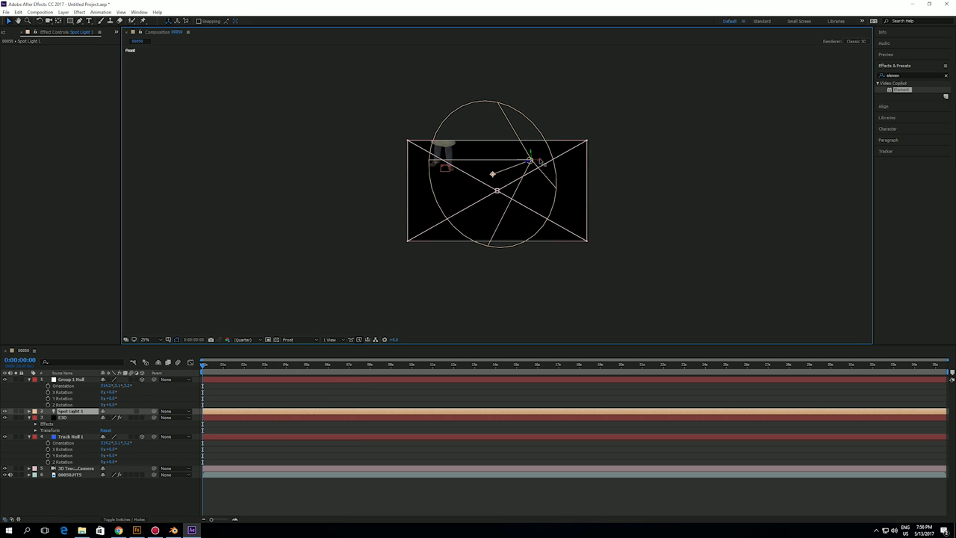
drag(540, 161, 608, 160)
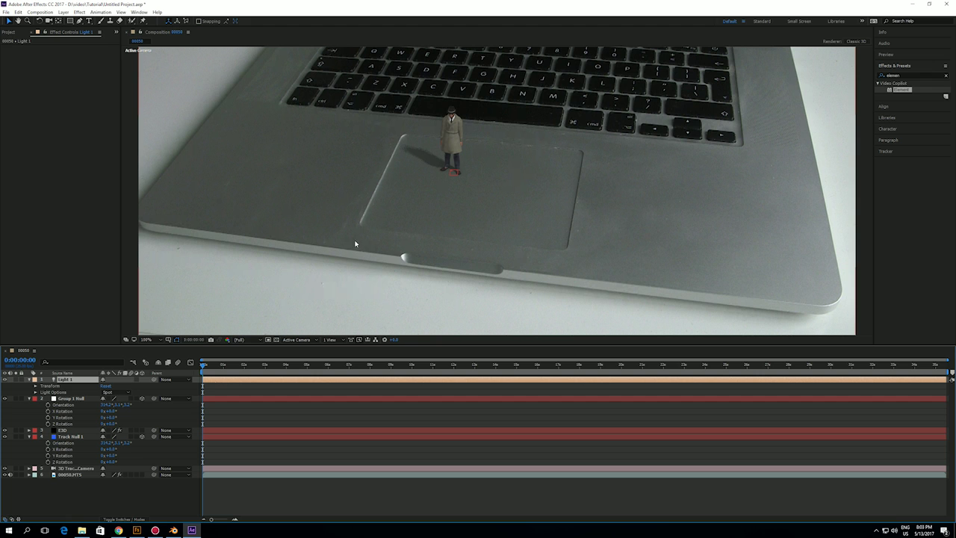
Step: Raise the E3D layer's ray-traced shadow samples to 10
click(72, 432)
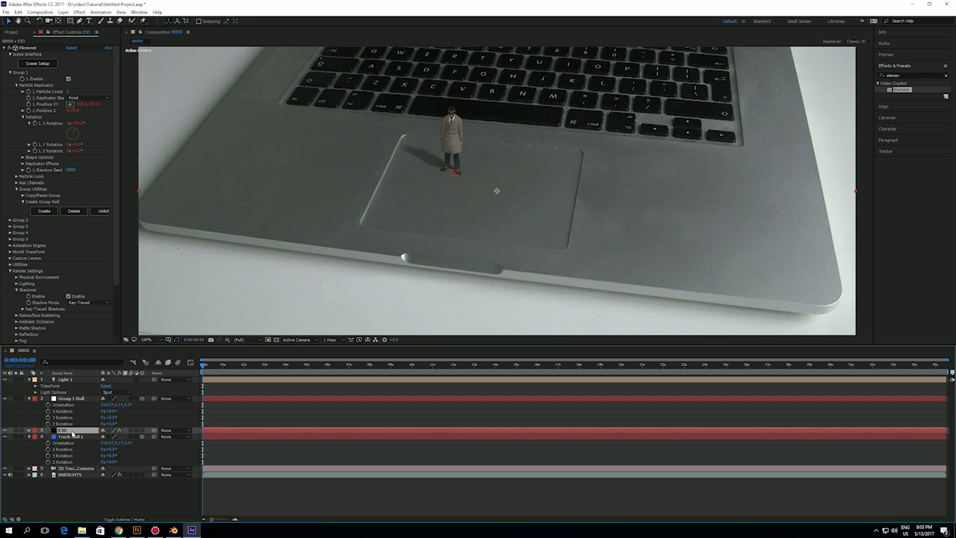
scroll(115, 239, down, 1)
scroll(115, 239, down, 3)
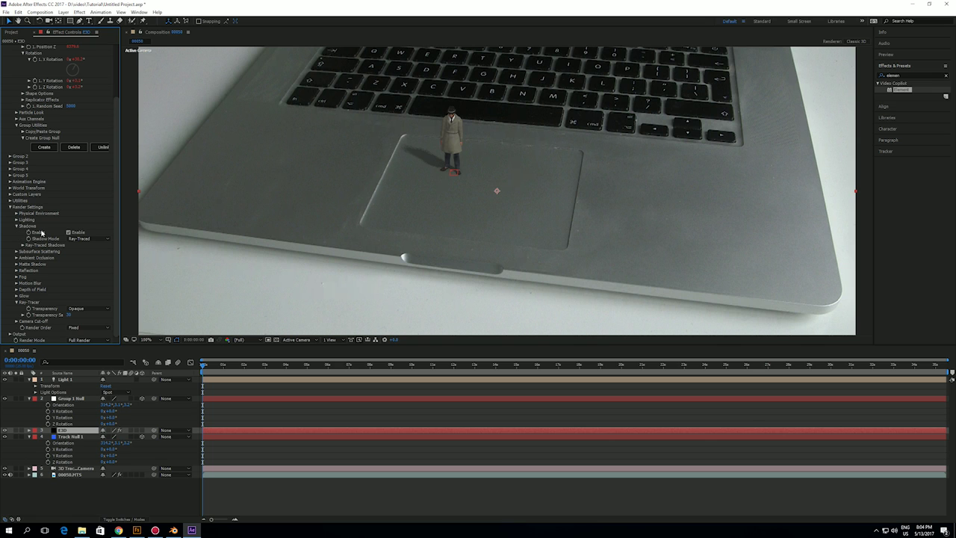
click(23, 246)
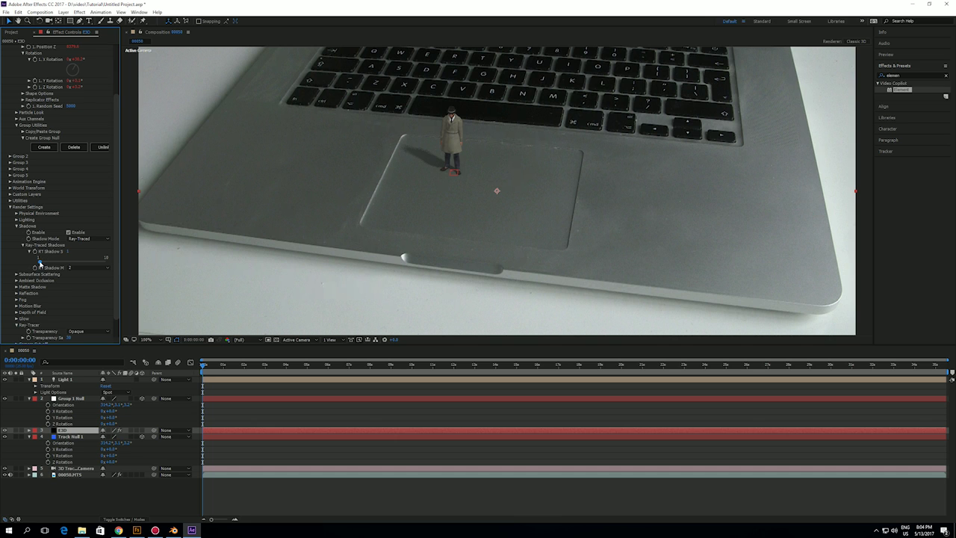
drag(40, 260, 106, 261)
mouse_move(105, 262)
mouse_down()
mouse_move(35, 261)
mouse_move(106, 262)
mouse_up()
Step: Enable Element 3D ambient occlusion and adjust the SSAO intensity slider
click(15, 280)
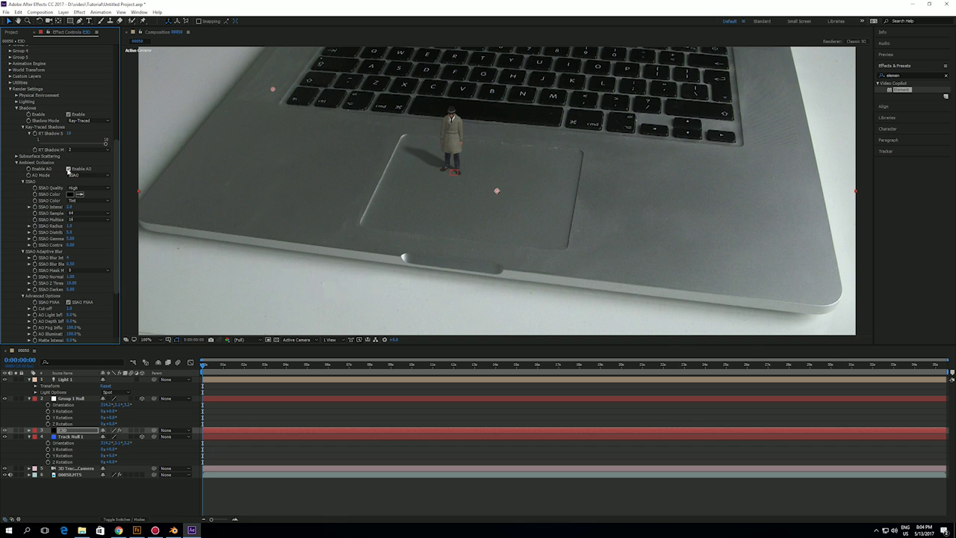
click(68, 169)
click(69, 169)
click(30, 210)
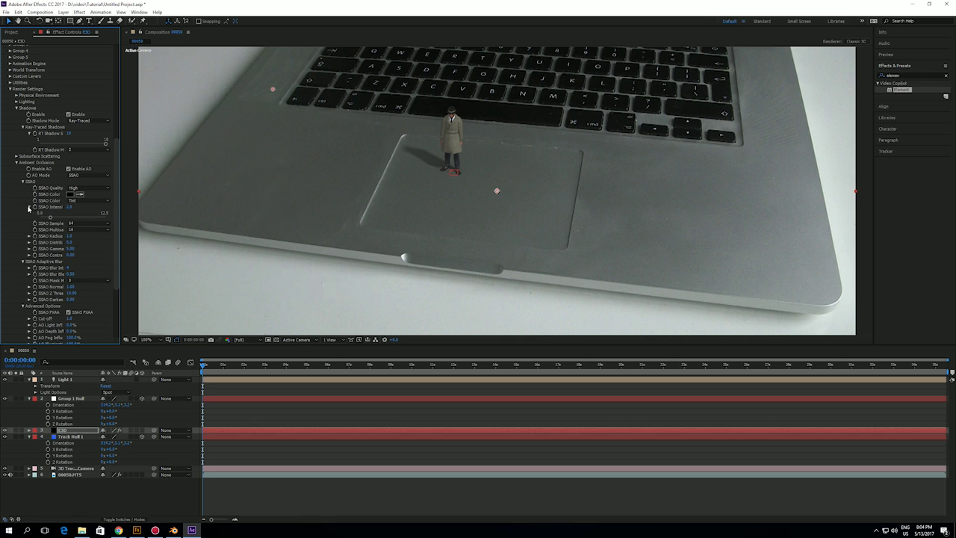
drag(85, 218, 88, 218)
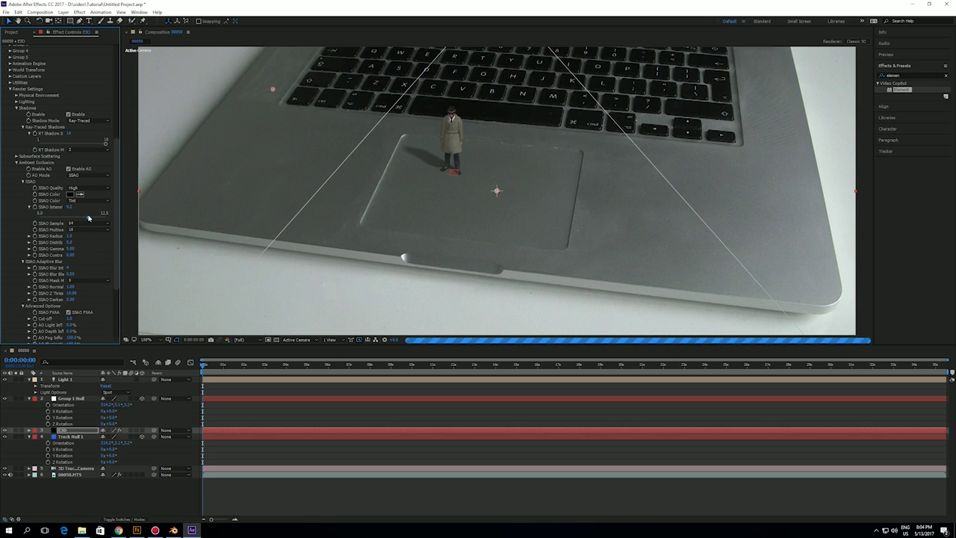
click(29, 207)
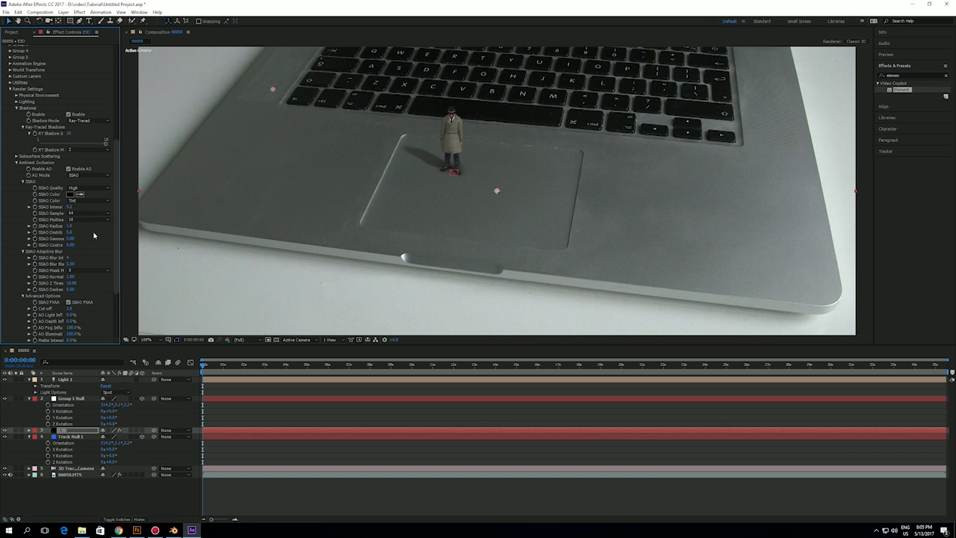
Step: Check the SSAO Multisample options, leaving the value at 16
click(94, 218)
click(77, 225)
click(88, 219)
click(83, 246)
click(88, 219)
click(90, 266)
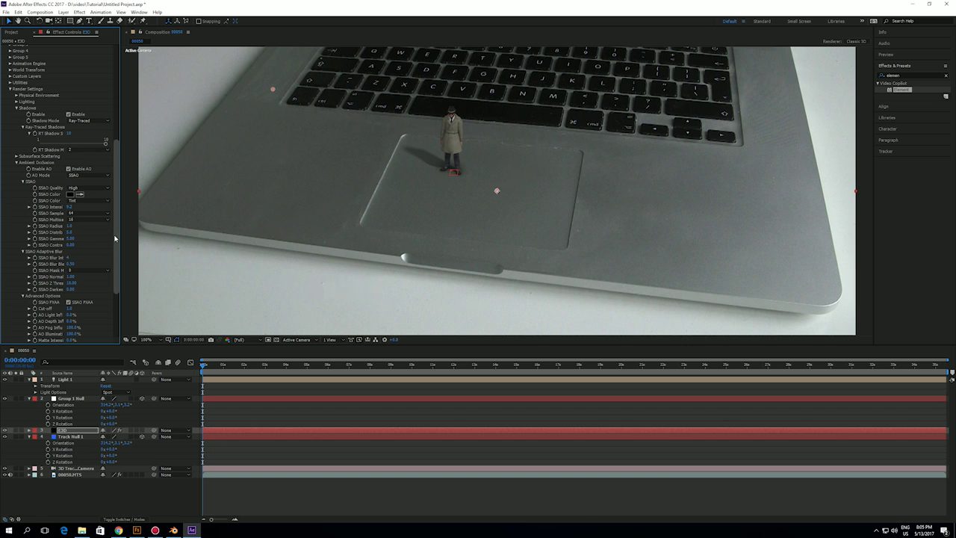
scroll(112, 258, down, 2)
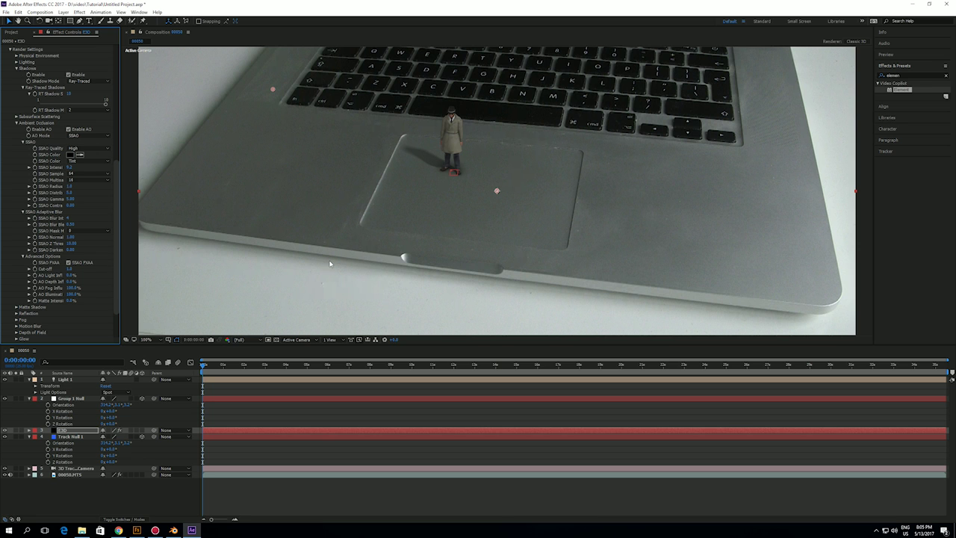
key(comma)
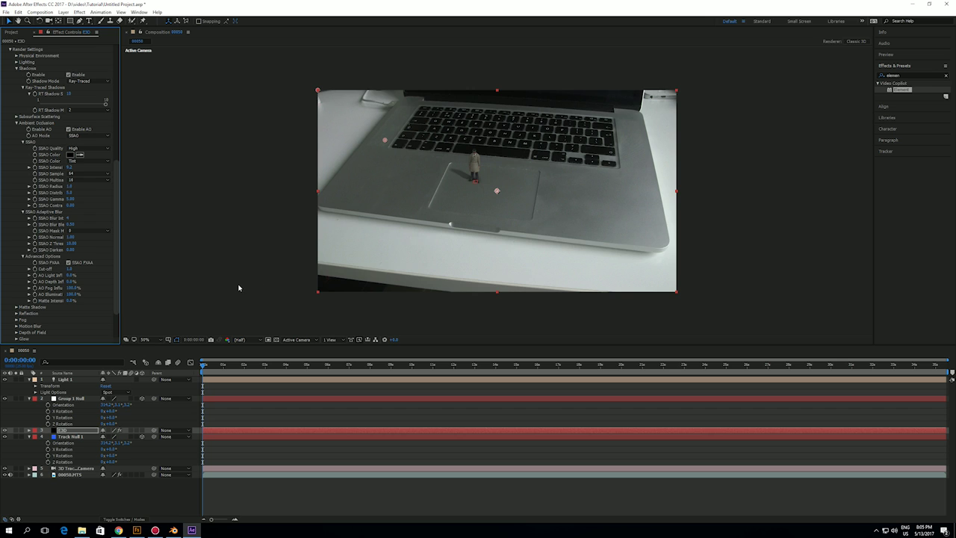